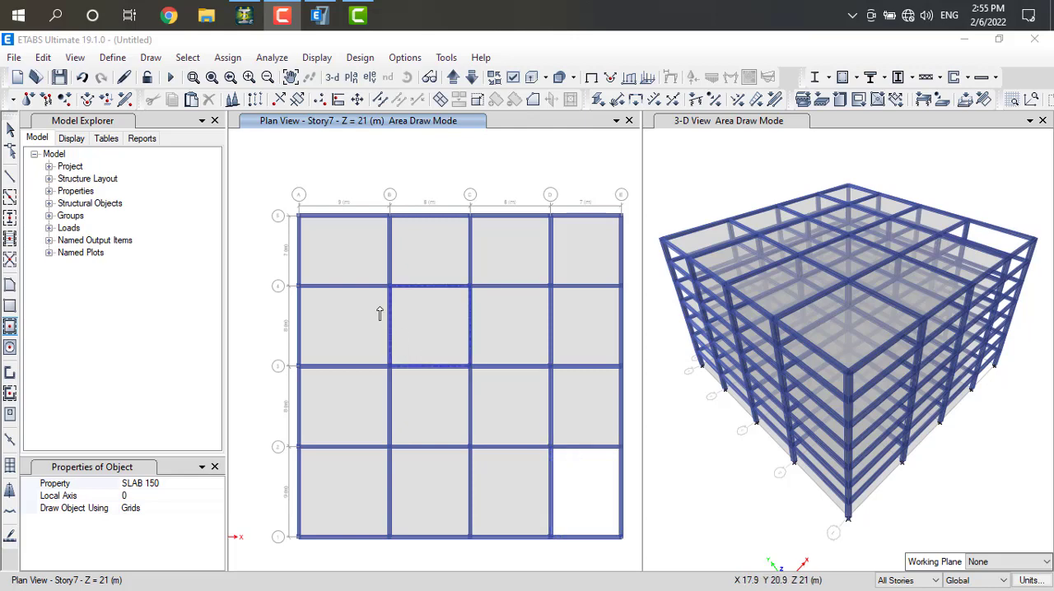
# Show only the frames around the slab-free corner bay between grids D–E and 1–2, and display them in a 3-D view
pyautogui.click(273, 162)
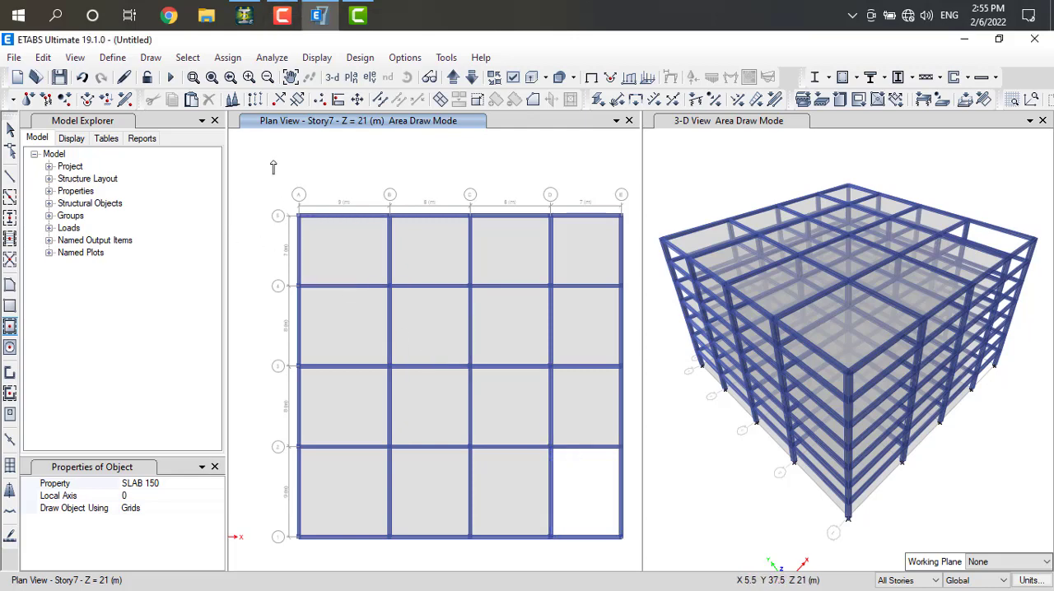
pyautogui.press('Escape')
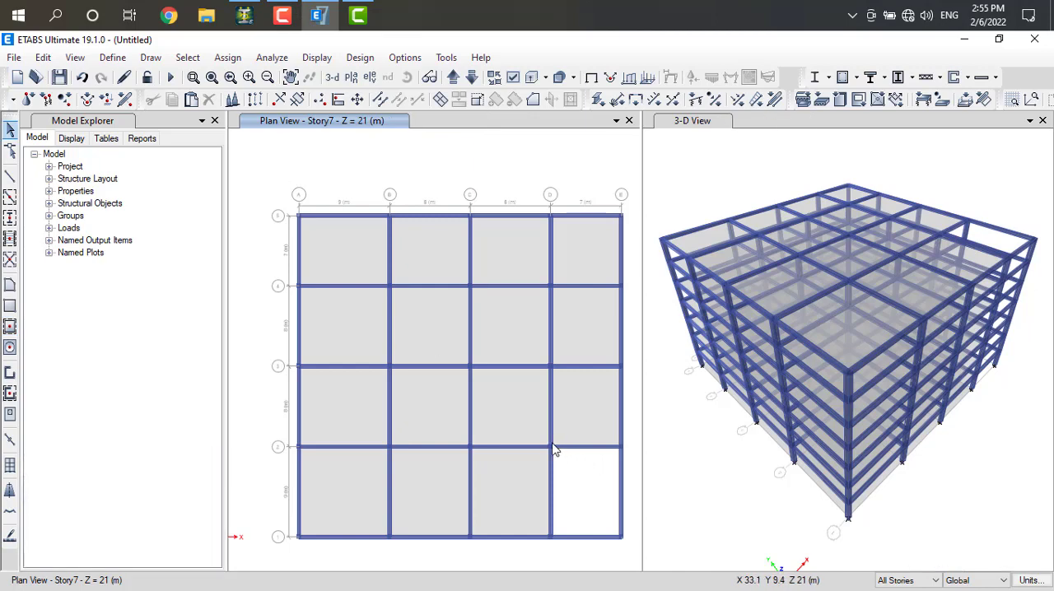
pyautogui.moveTo(553, 446); pyautogui.dragTo(632, 556)
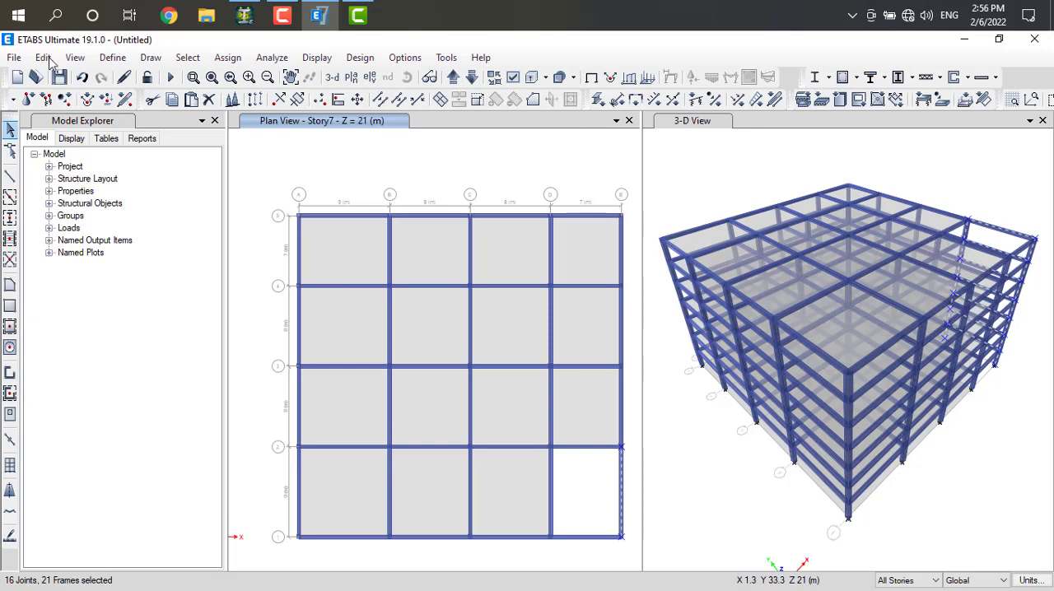
pyautogui.press('F9')
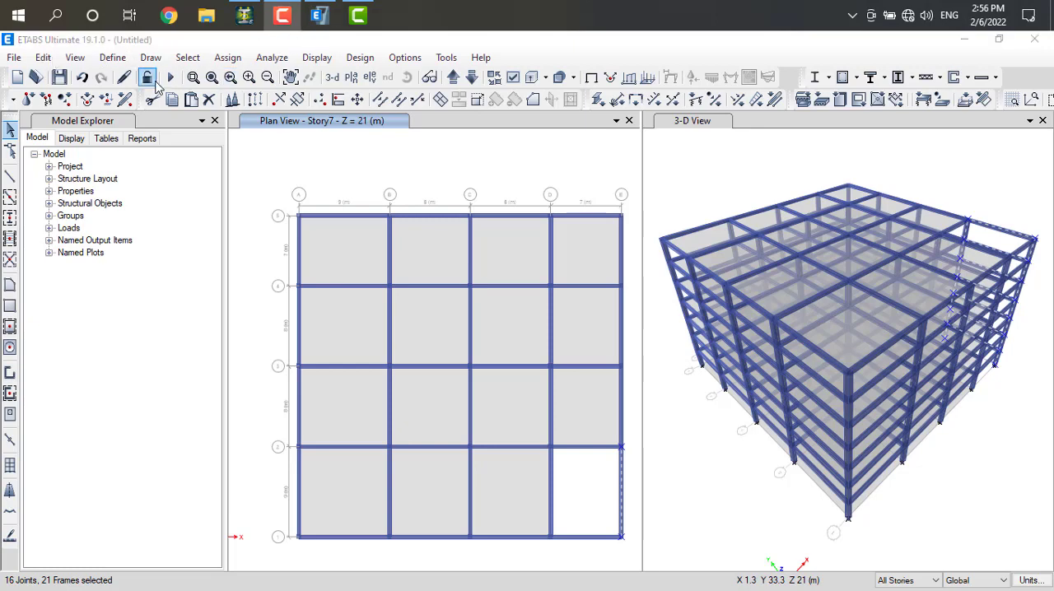
pyautogui.click(75, 58)
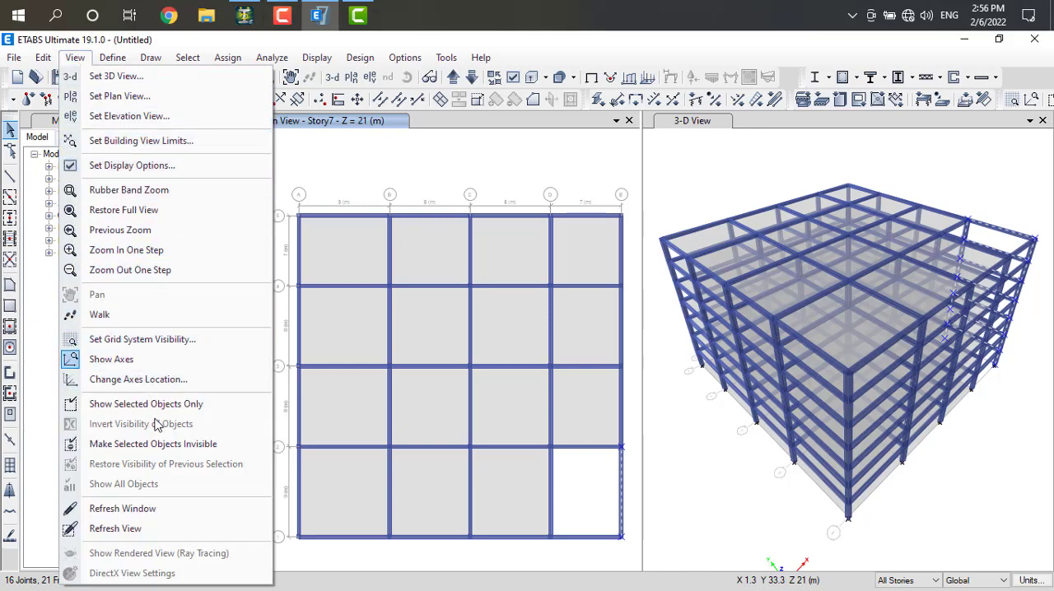
pyautogui.click(154, 405)
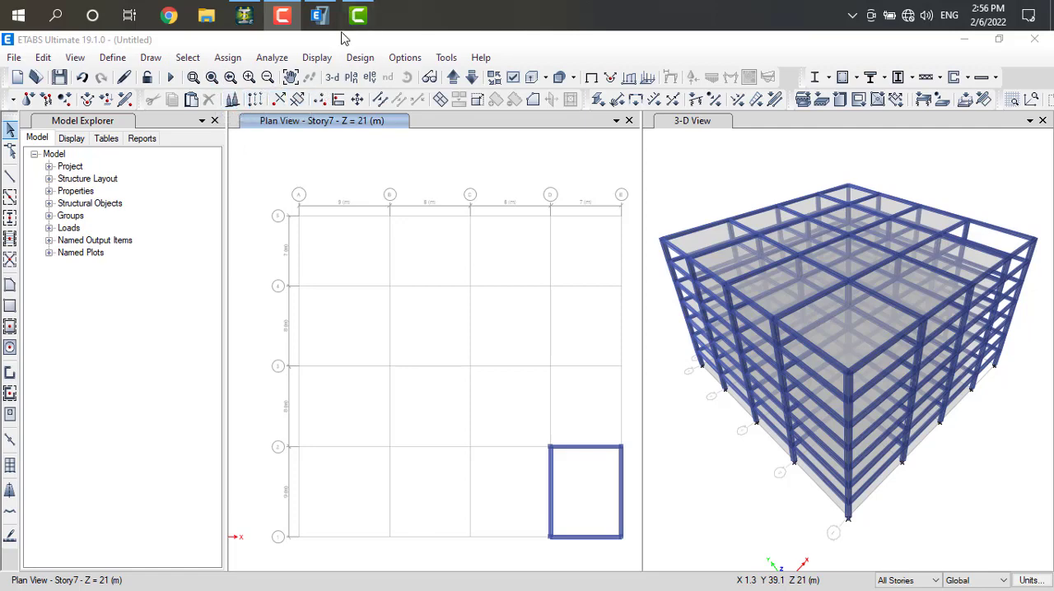
pyautogui.click(332, 77)
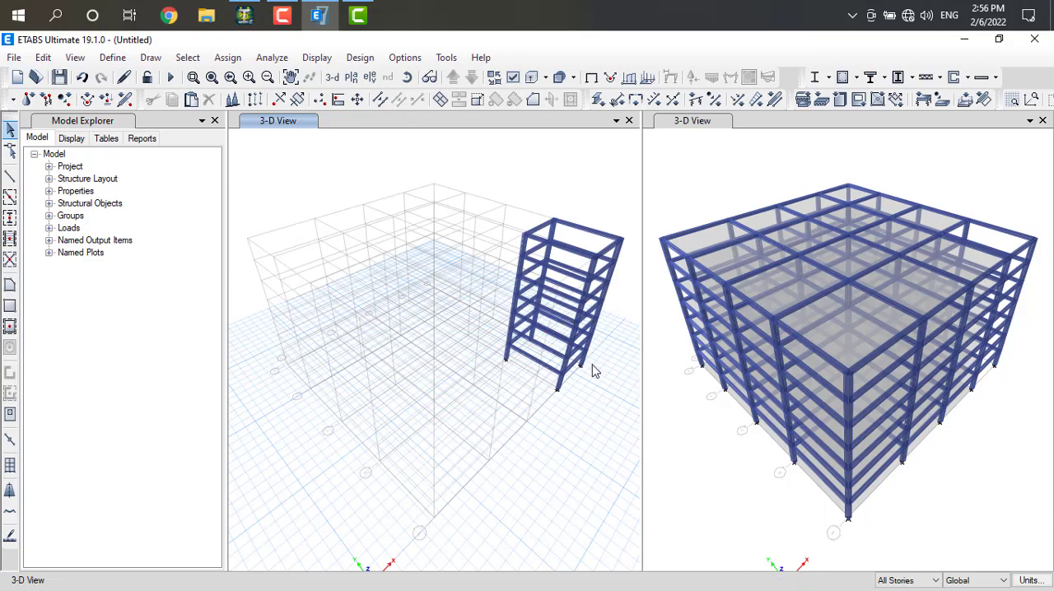
# Examine the isolated bay's columns and beams from different sides by rotating the 3-D view
pyautogui.scroll(5, 595, 370)
pyautogui.scroll(-2, 585, 369)
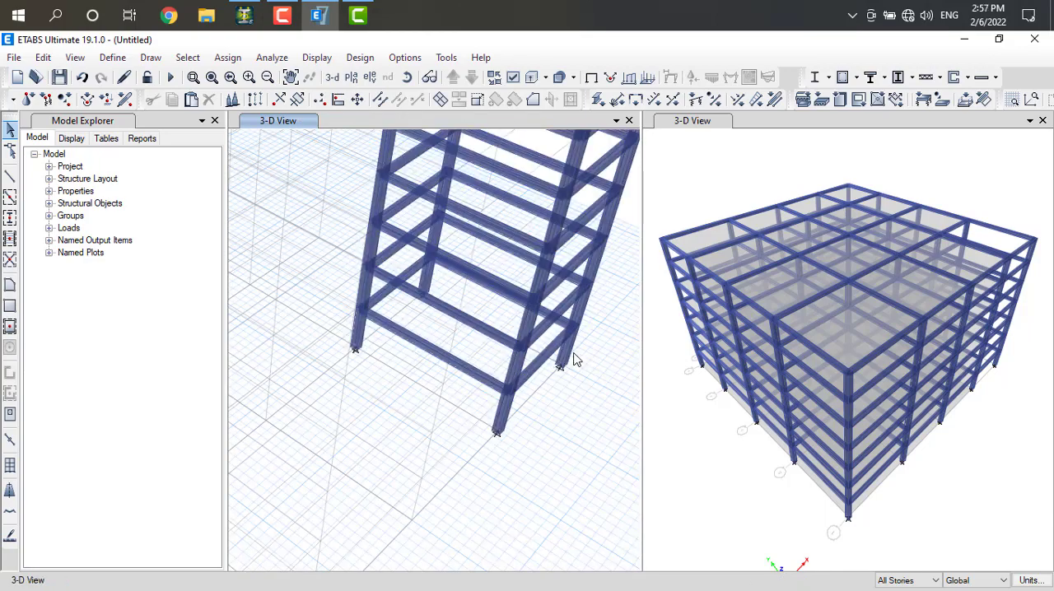
pyautogui.scroll(-3, 575, 360)
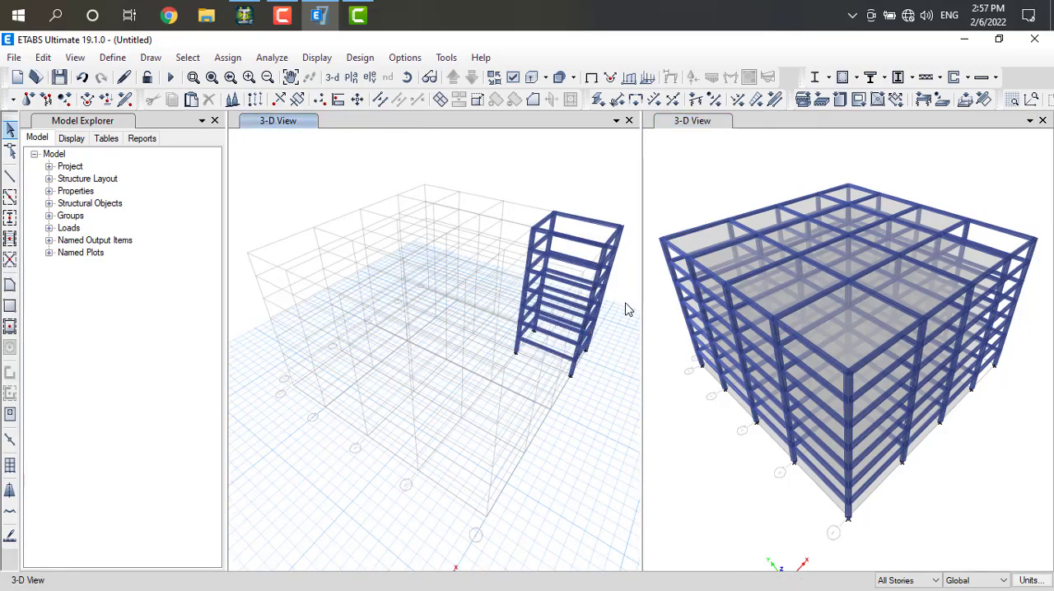
pyautogui.press('Right')
pyautogui.press('Right')
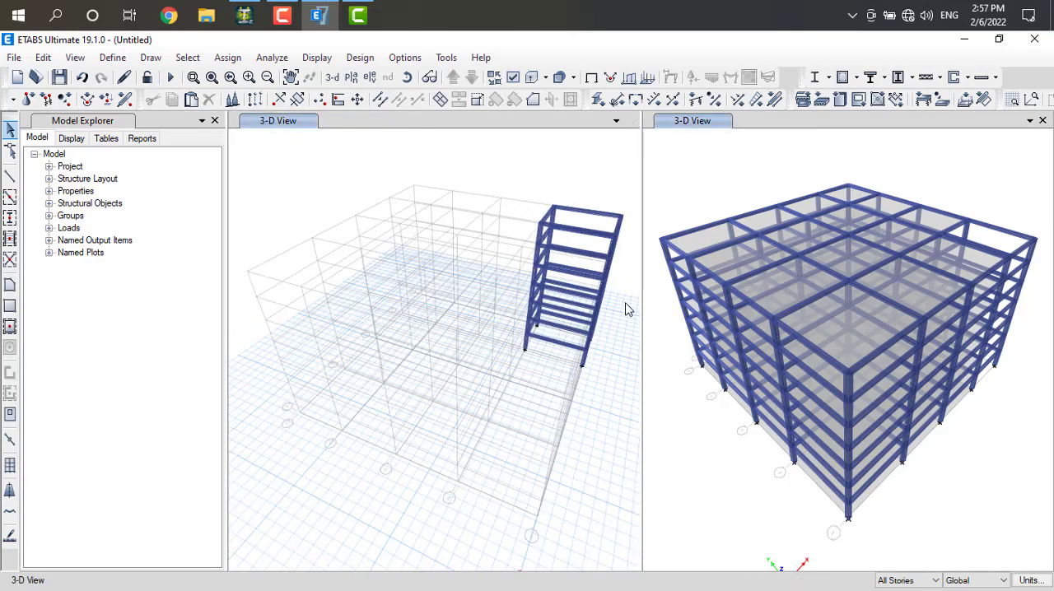
pyautogui.press('Right')
pyautogui.press('Right')
pyautogui.press('Right')
pyautogui.press('Right')
pyautogui.press('Right')
pyautogui.press('Right')
pyautogui.press('Right')
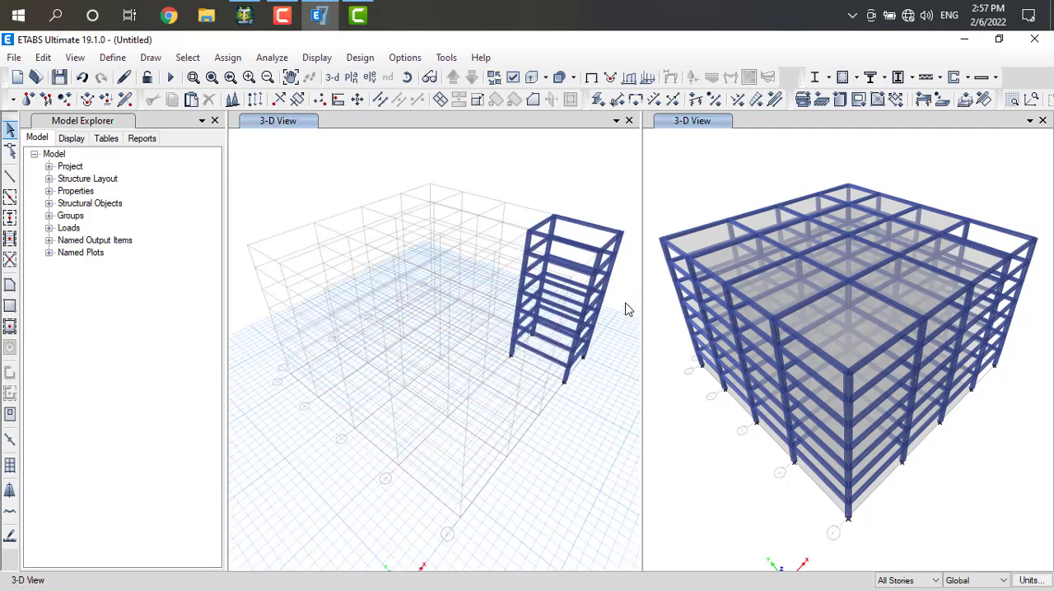
pyautogui.press('Right')
pyautogui.press('Right')
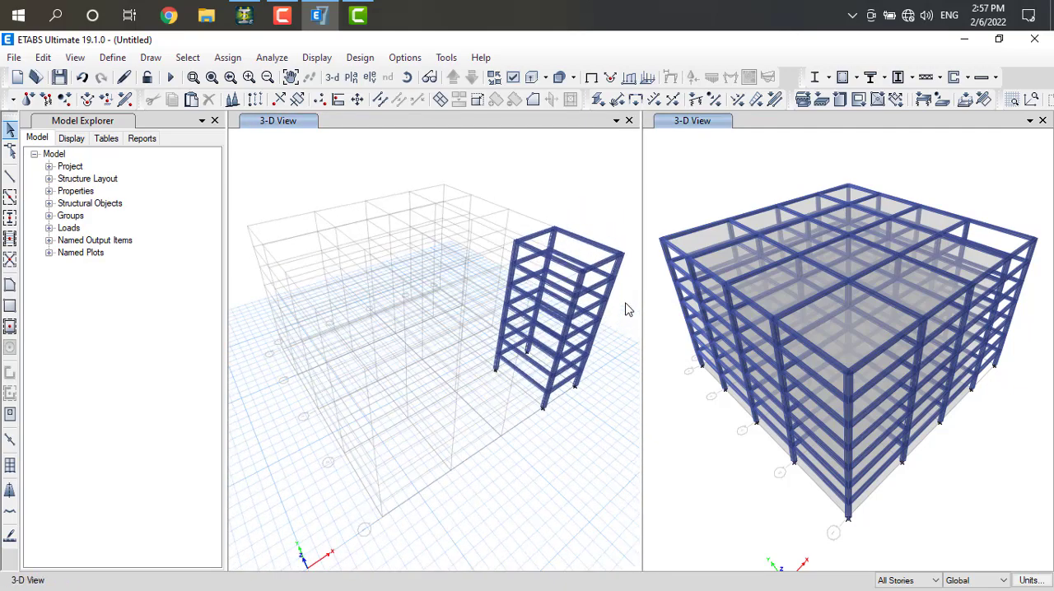
pyautogui.press('Right')
pyautogui.press('Right')
pyautogui.press('Right')
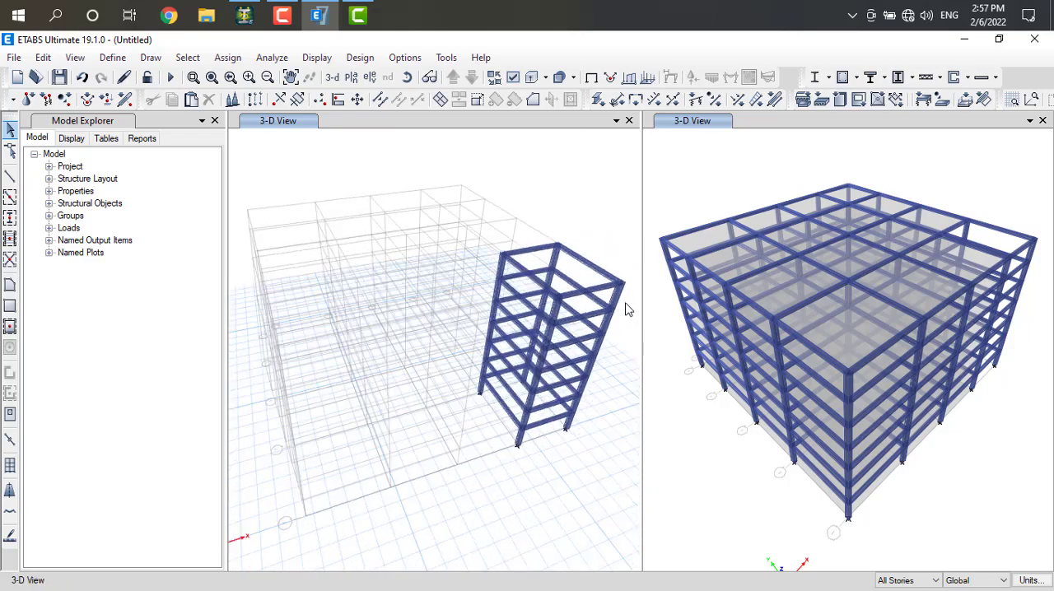
pyautogui.press('Right')
pyautogui.press('Right')
pyautogui.press('Right')
pyautogui.press('Right')
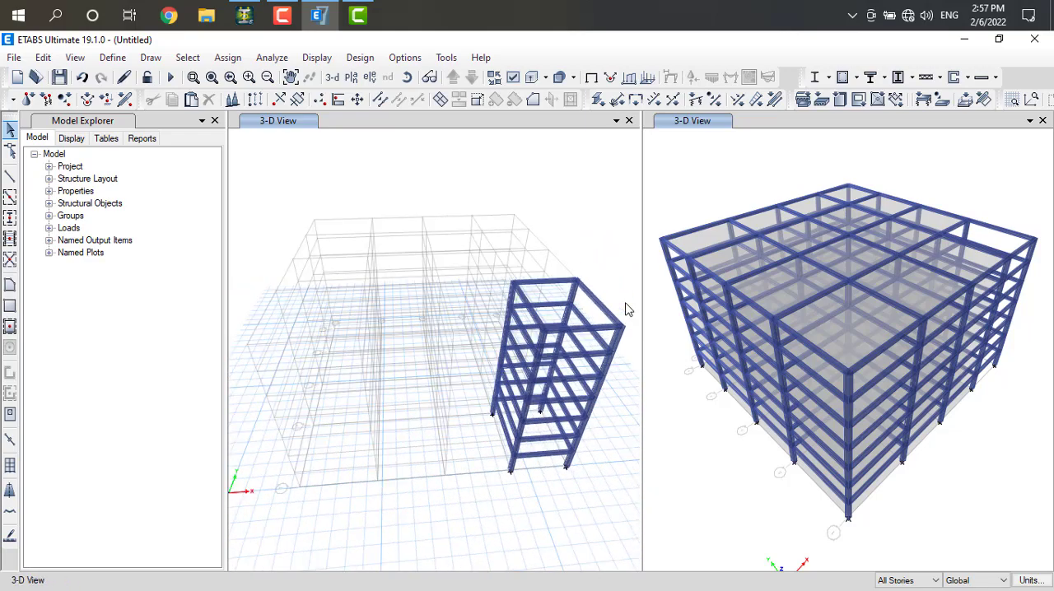
pyautogui.press('Right')
pyautogui.press('Right')
pyautogui.press('Right')
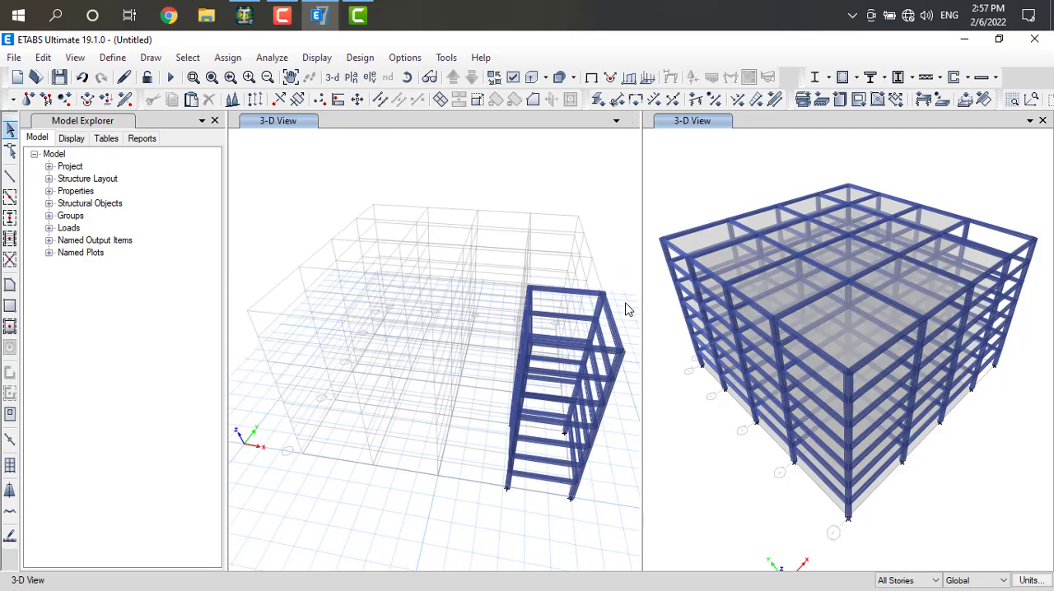
pyautogui.press('Right')
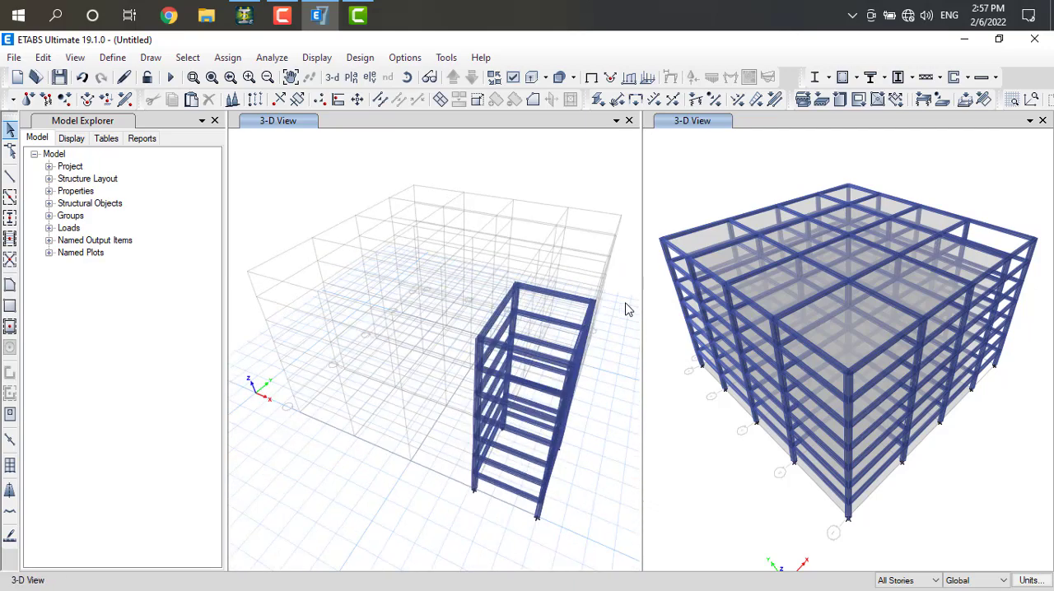
pyautogui.press('Right')
pyautogui.press('Right')
pyautogui.press('Right')
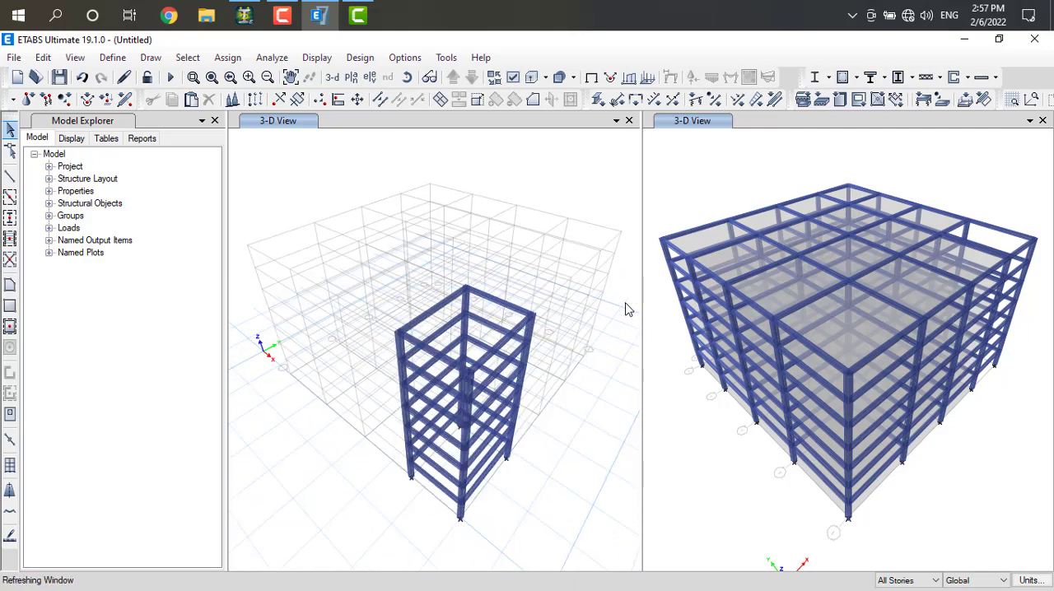
pyautogui.press('Right')
pyautogui.press('Right')
pyautogui.press('Right')
pyautogui.press('Right')
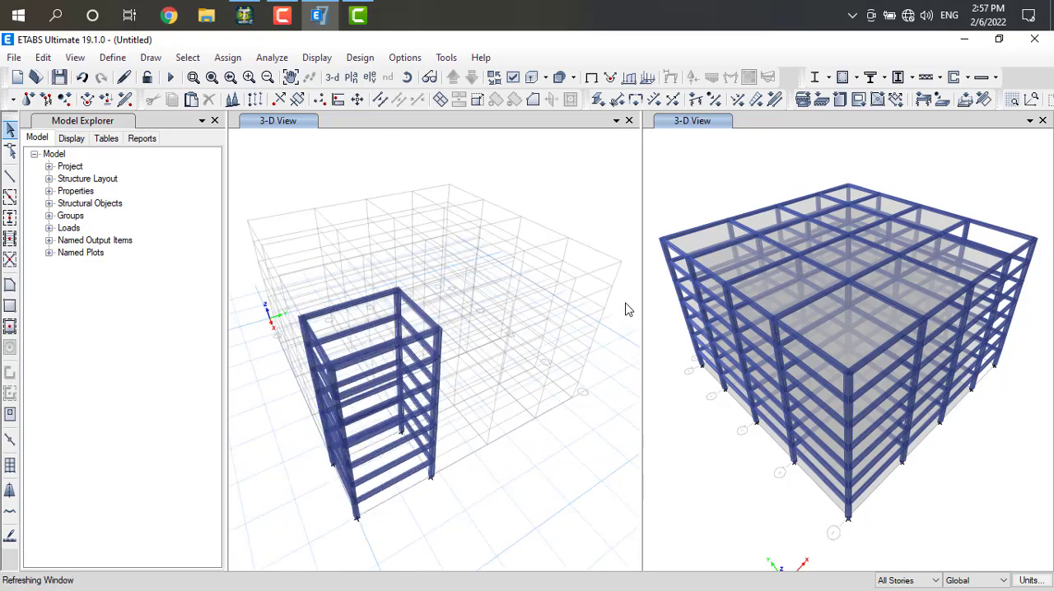
pyautogui.press('Right')
pyautogui.press('Right')
pyautogui.press('Right')
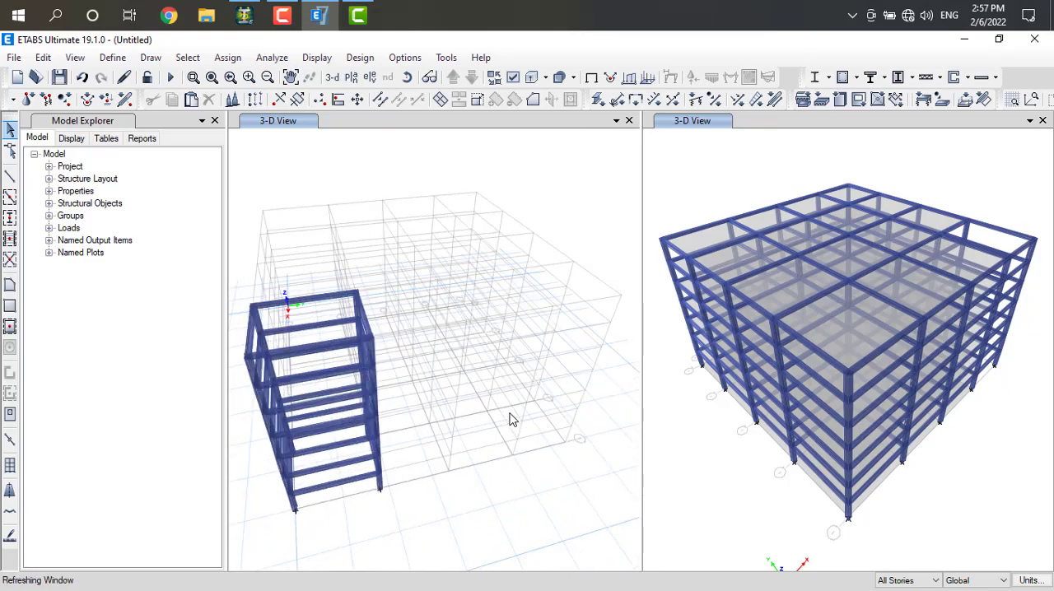
pyautogui.press('Right')
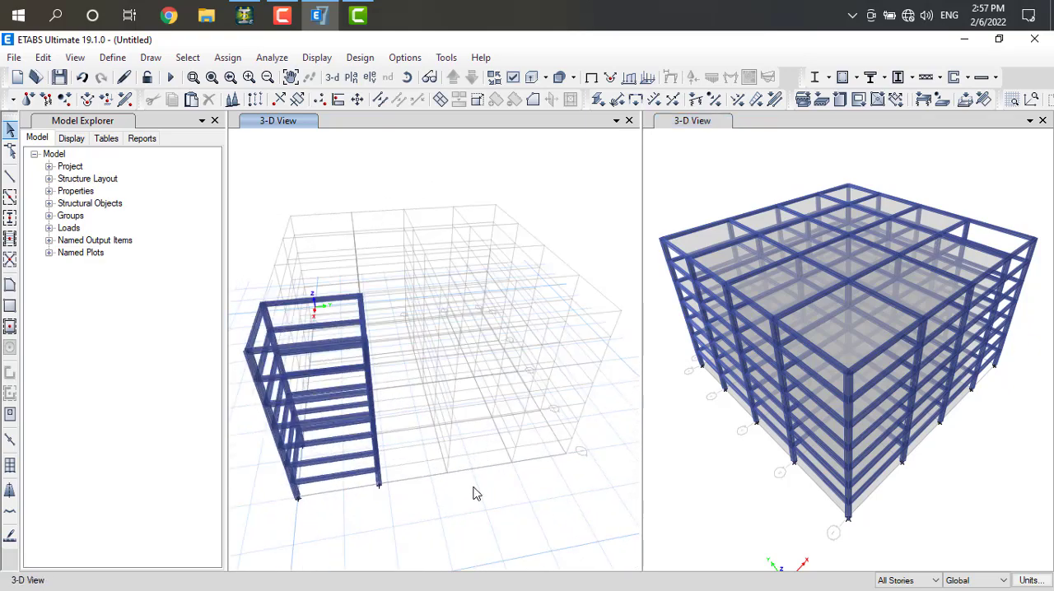
pyautogui.press('Right')
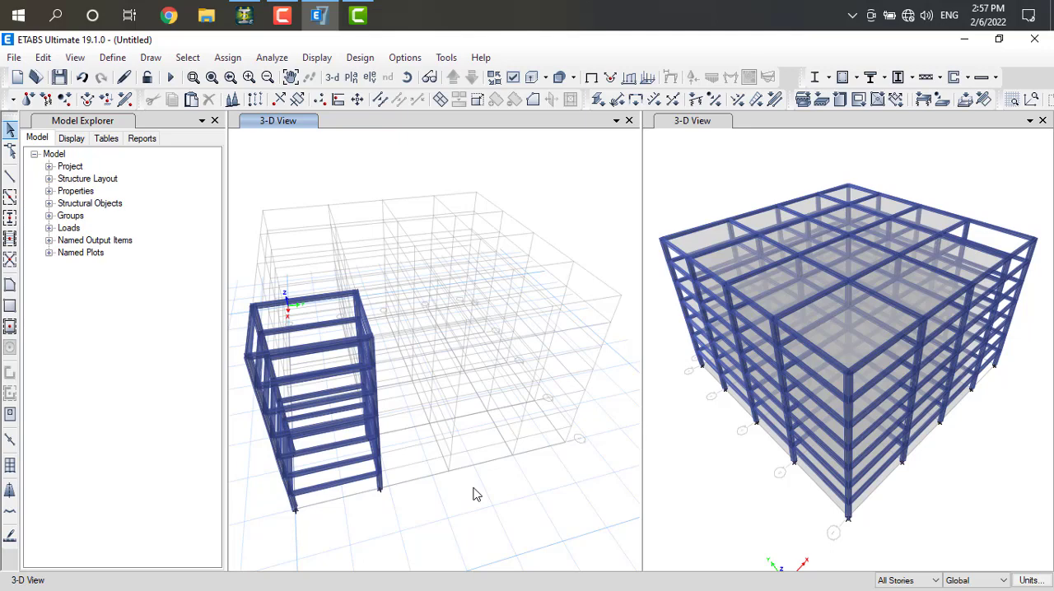
pyautogui.press('Right')
pyautogui.press('Right')
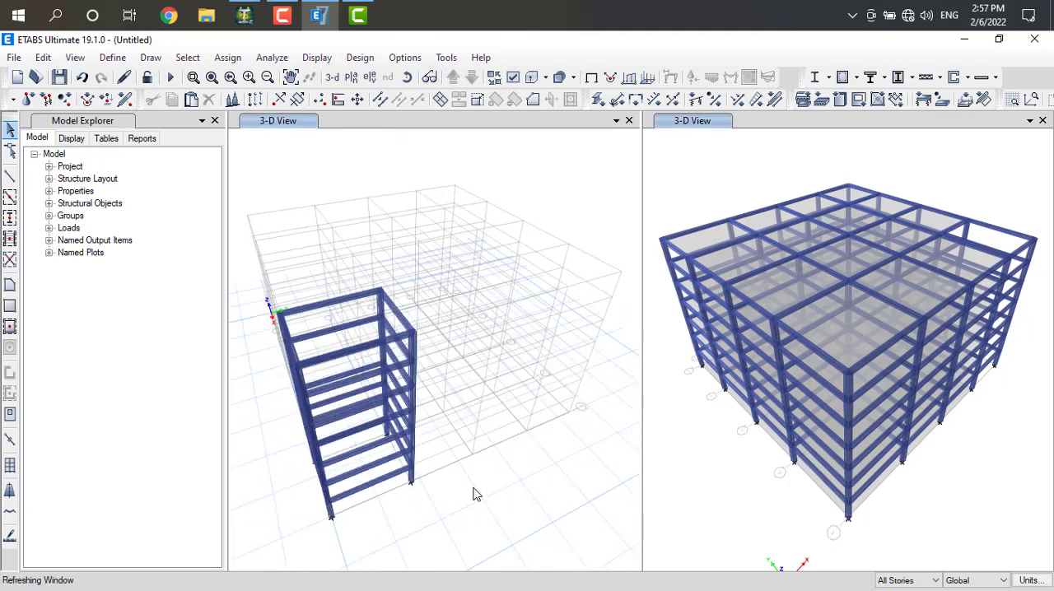
pyautogui.press('Right')
pyautogui.press('Right')
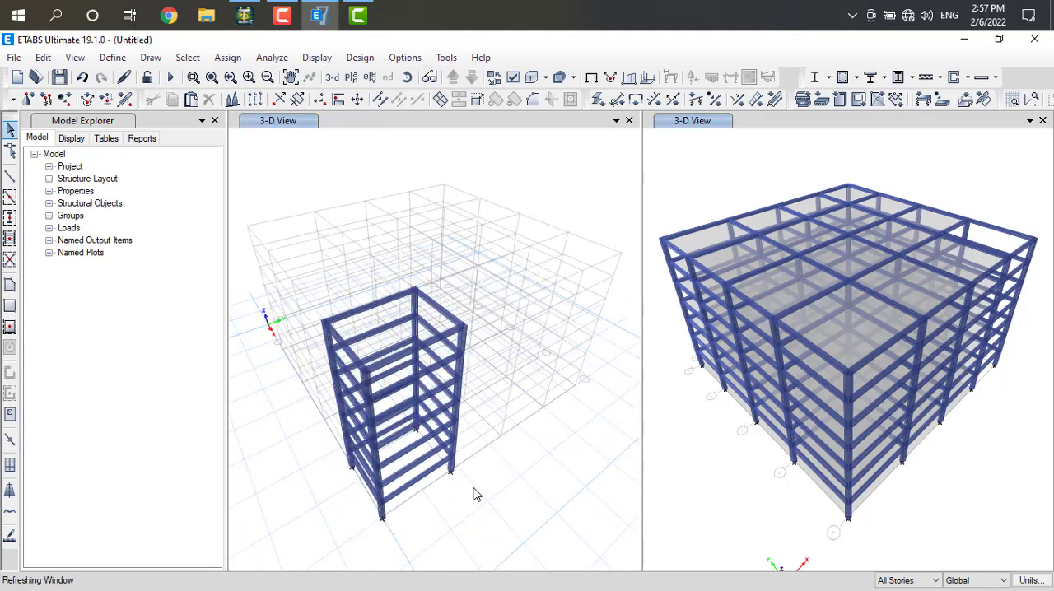
pyautogui.press('Right')
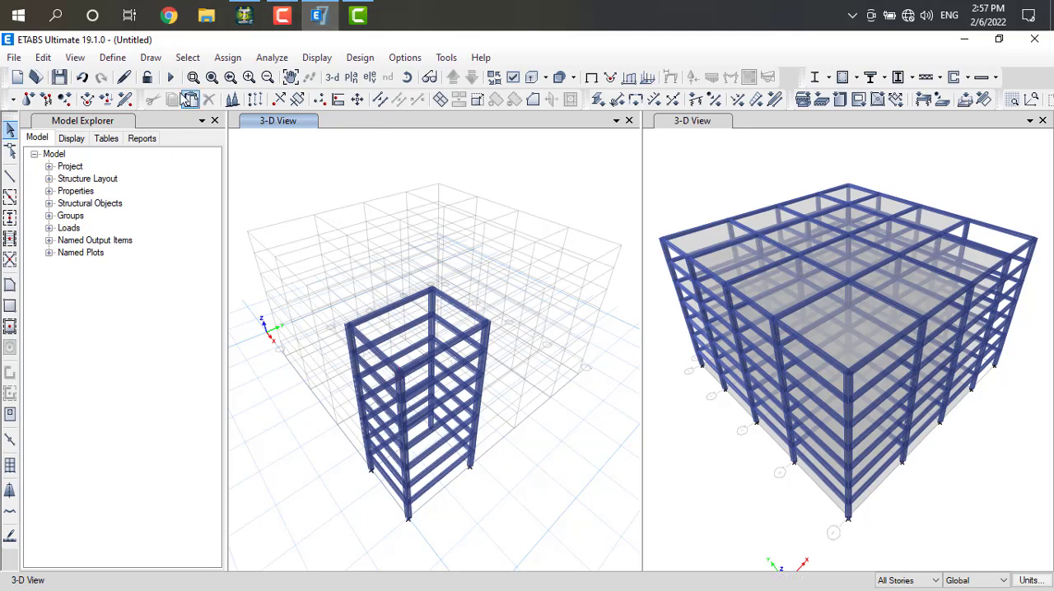
pyautogui.click(736, 25)
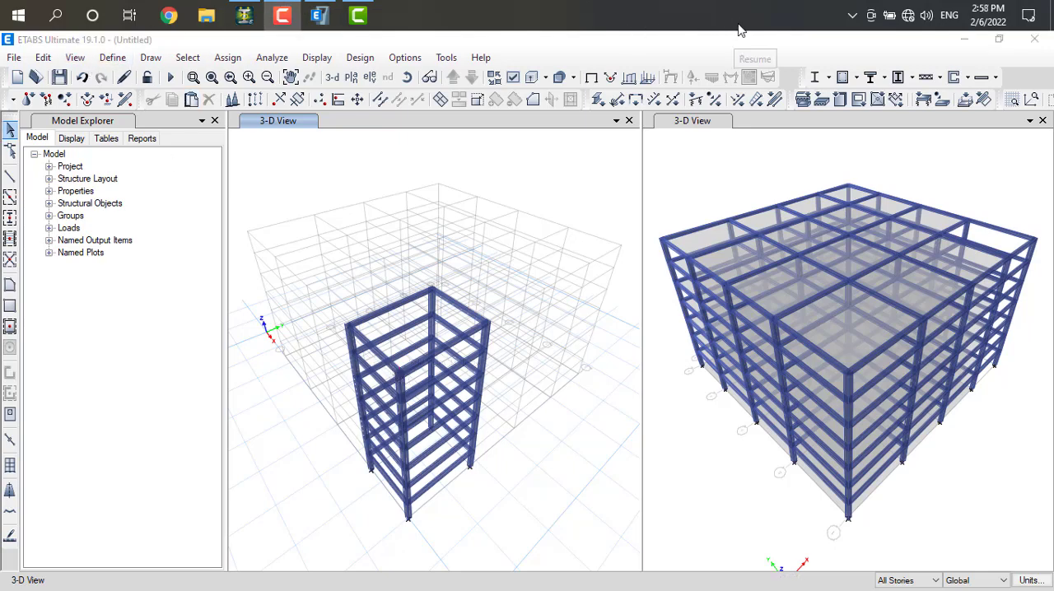
pyautogui.click(422, 371)
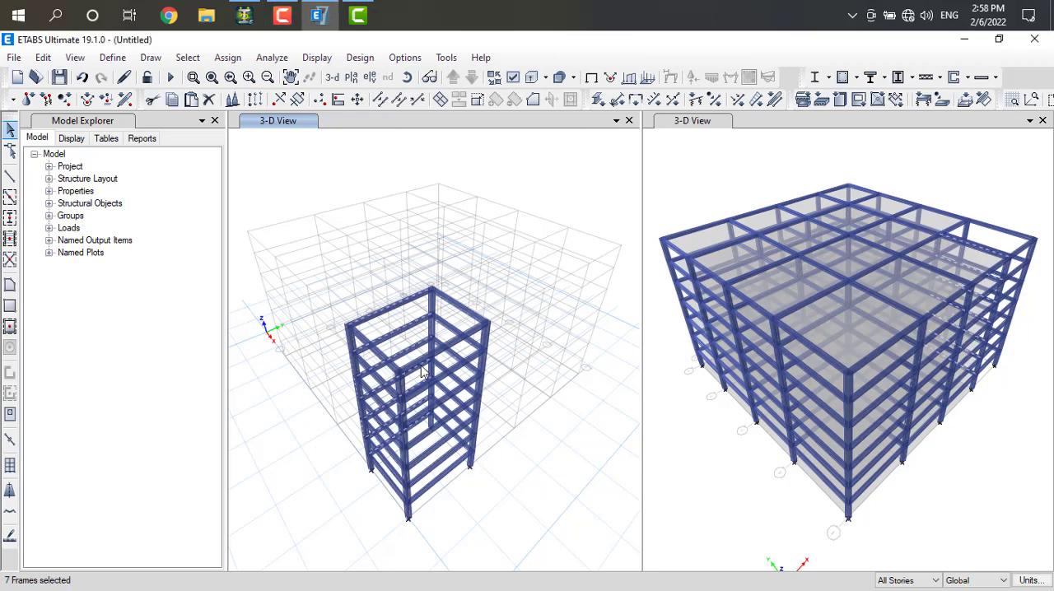
pyautogui.click(539, 463)
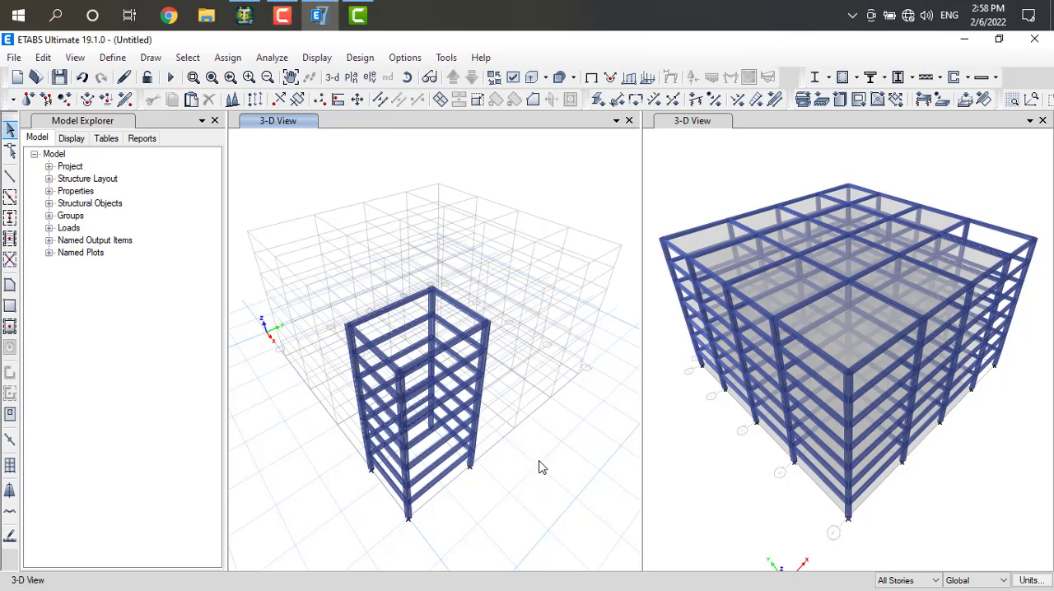
# With the Similar Stories option set, copy the bay's grid E beams on every story and paste them with a vertical Delta Z offset
pyautogui.click(452, 353)
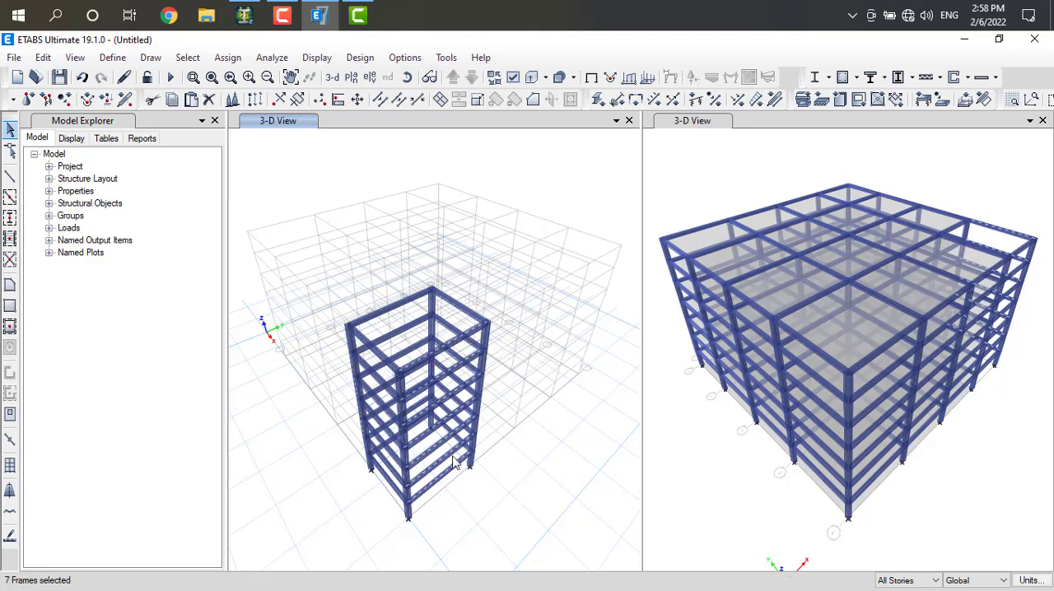
pyautogui.click(934, 581)
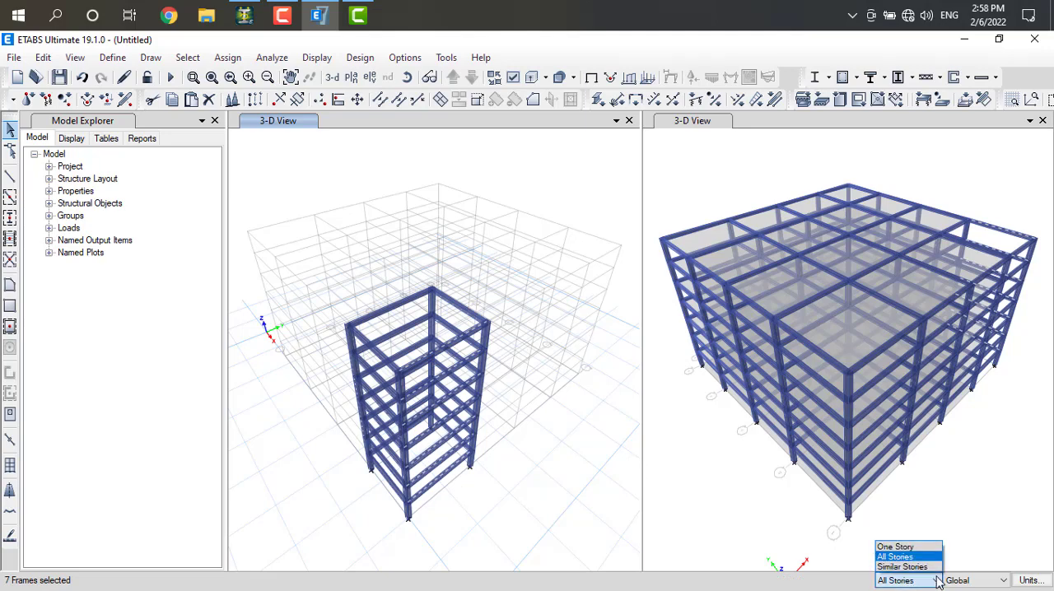
pyautogui.click(926, 558)
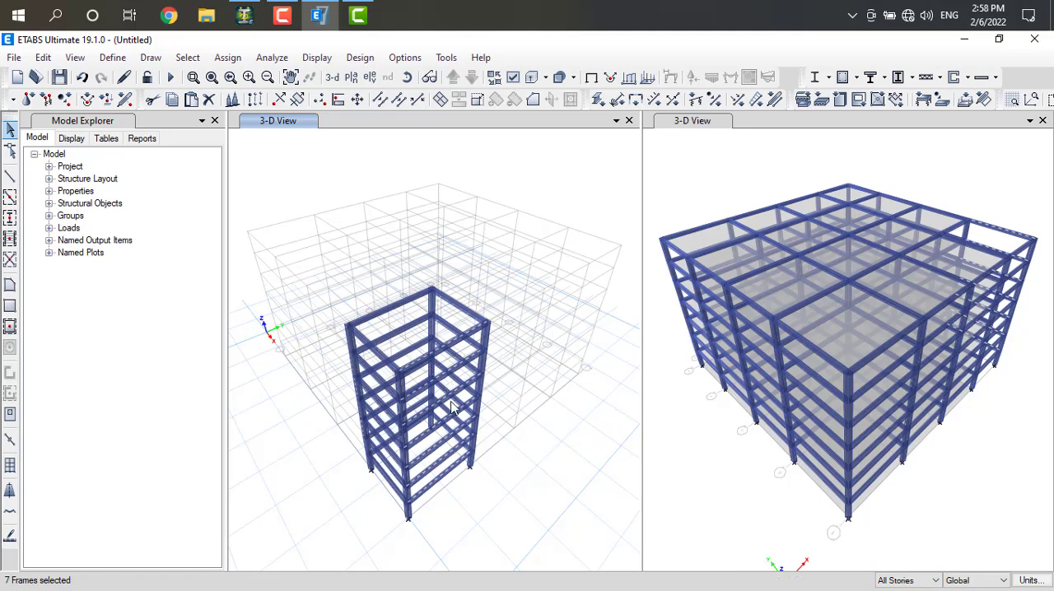
pyautogui.scroll(-1, 463, 458)
pyautogui.click(180, 100)
pyautogui.click(192, 99)
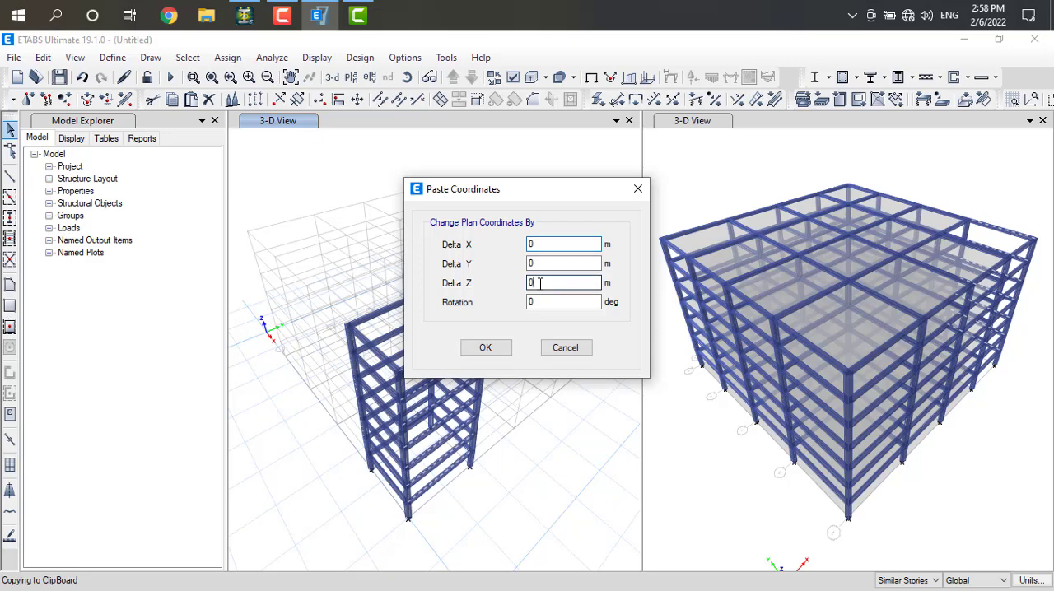
pyautogui.doubleClick(539, 283)
pyautogui.click(477, 351)
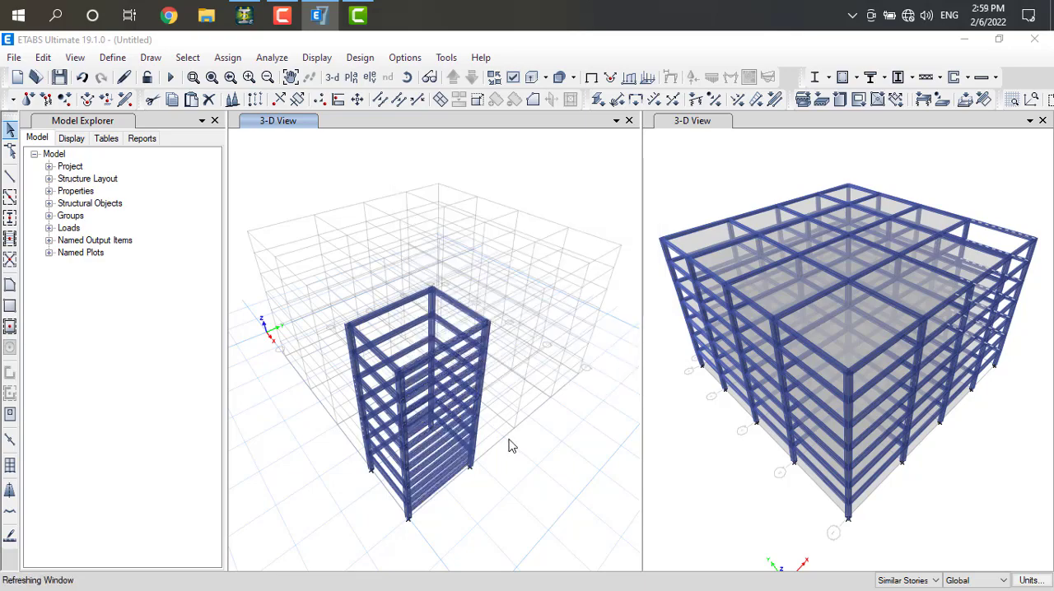
pyautogui.scroll(3, 490, 501)
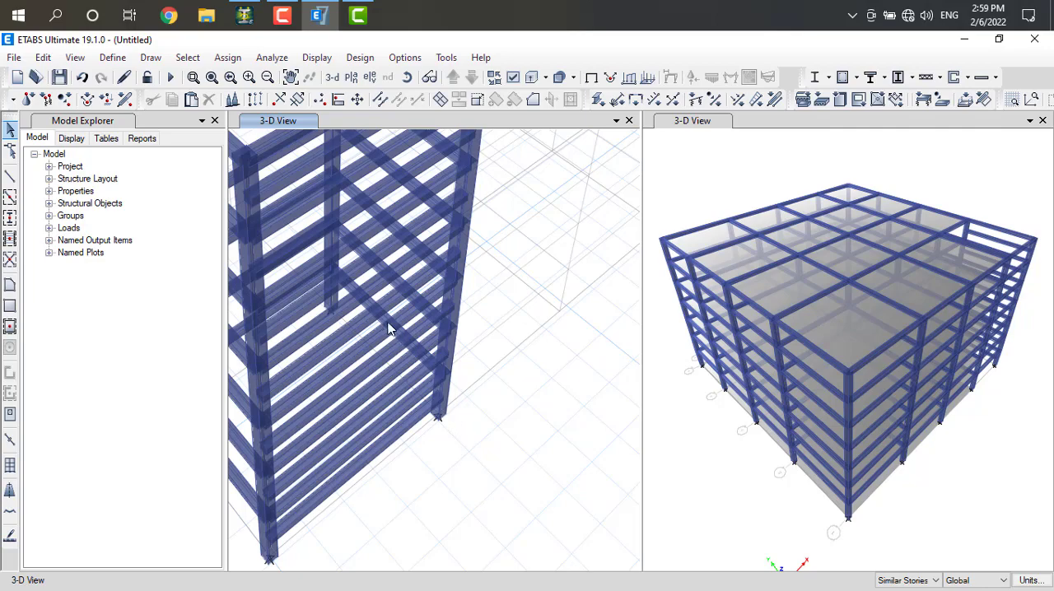
pyautogui.scroll(-5, 391, 328)
pyautogui.scroll(5, 381, 287)
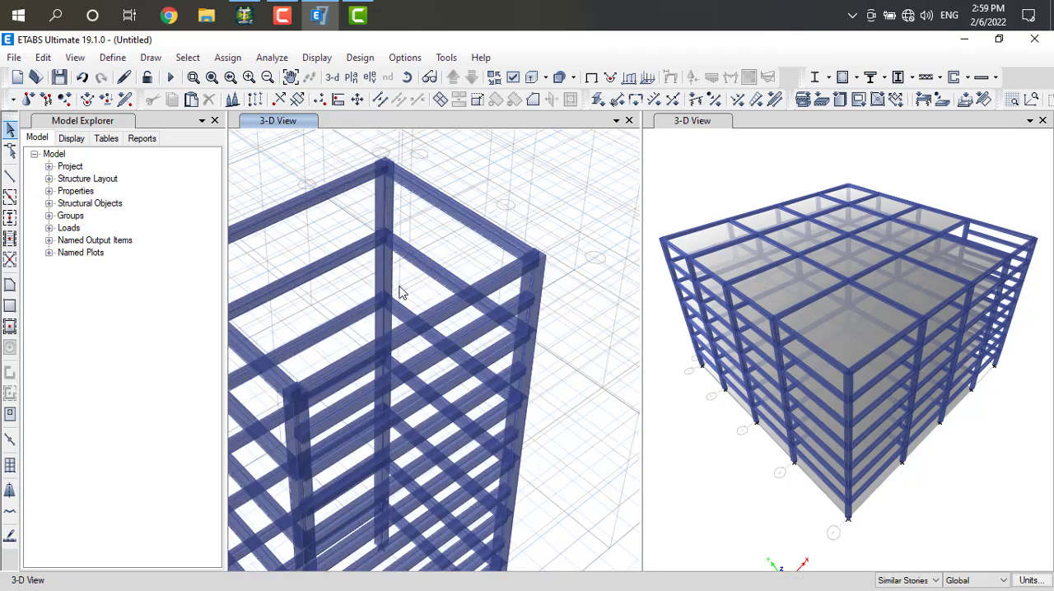
# Try to draw joint objects on the corner bay's column with a Plan Offset X of 500 mm
pyautogui.click(365, 403)
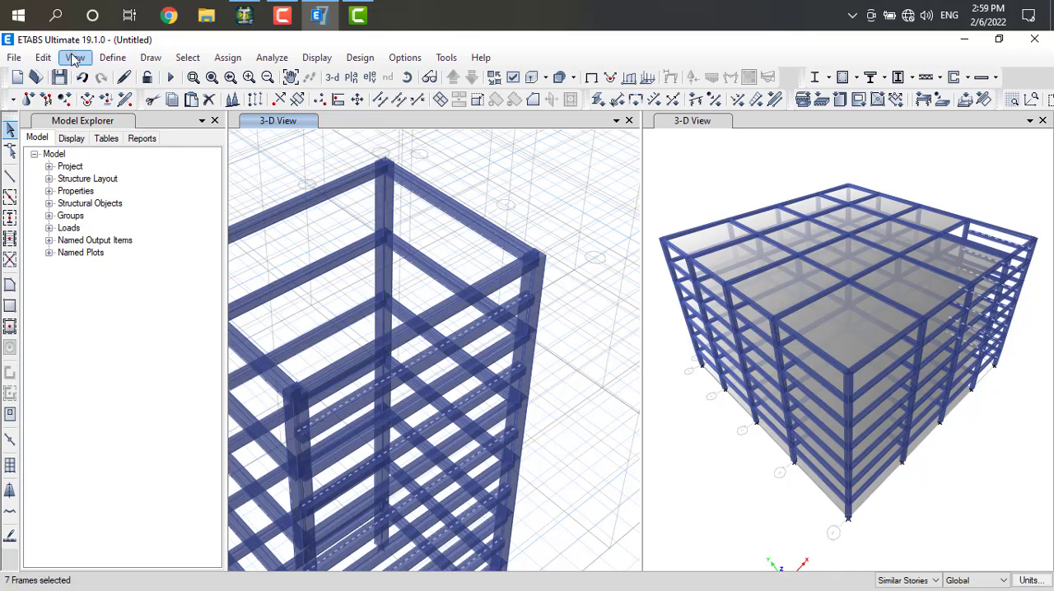
pyautogui.click(113, 59)
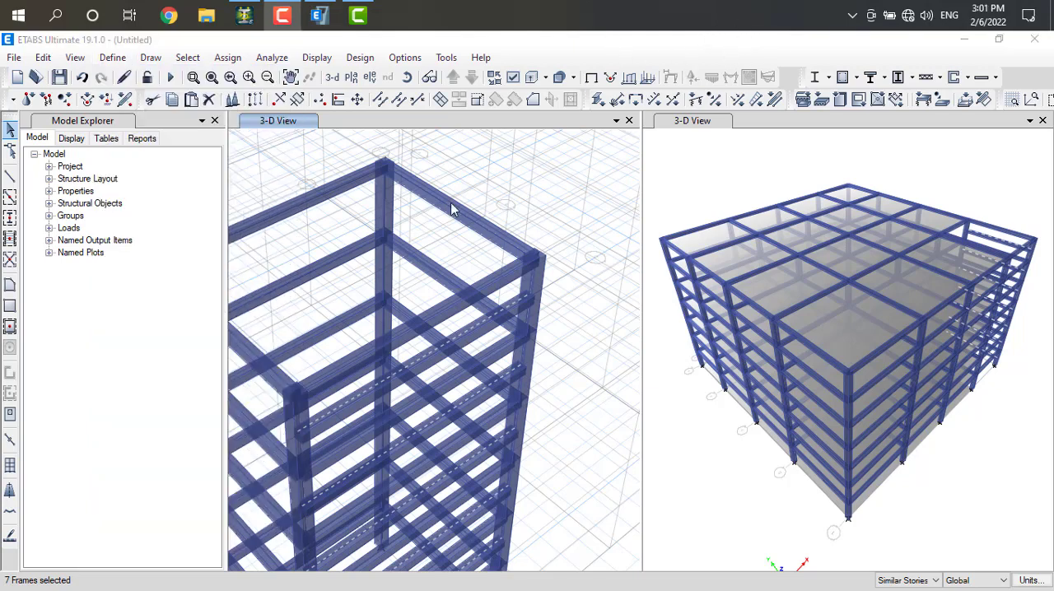
pyautogui.click(151, 59)
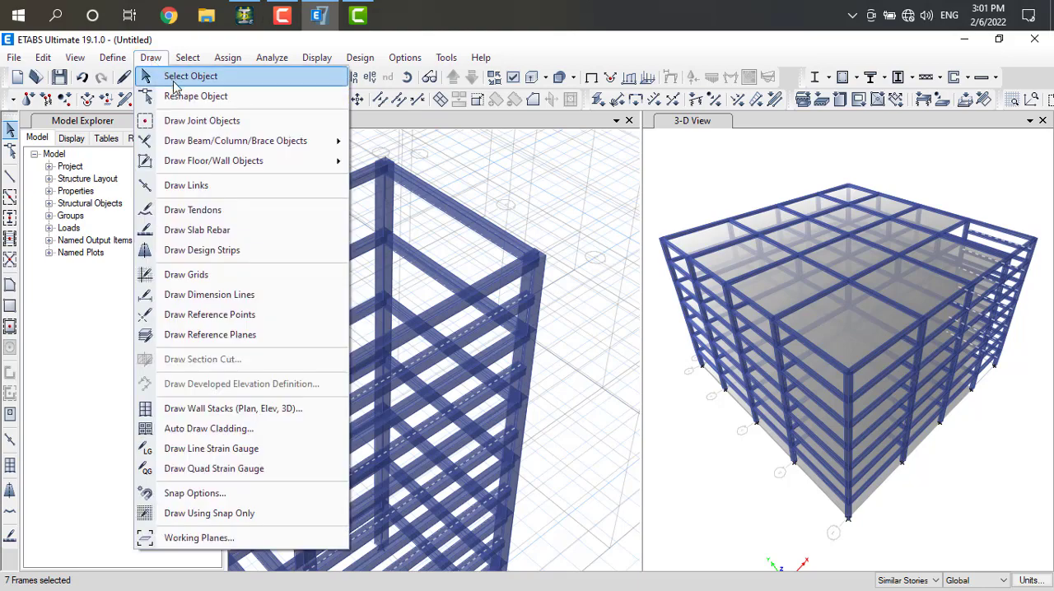
pyautogui.click(187, 124)
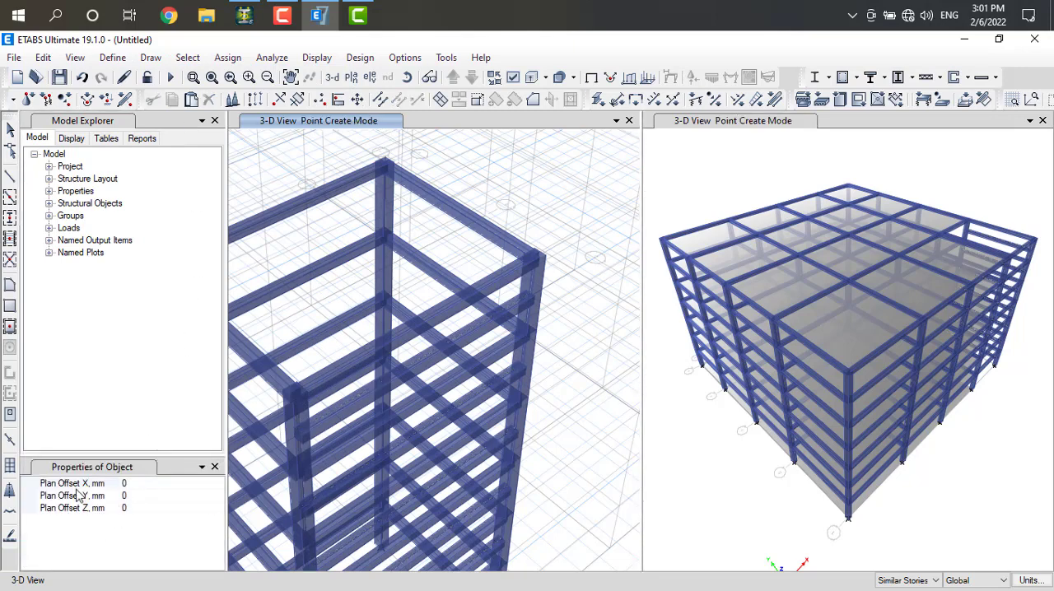
pyautogui.click(133, 483)
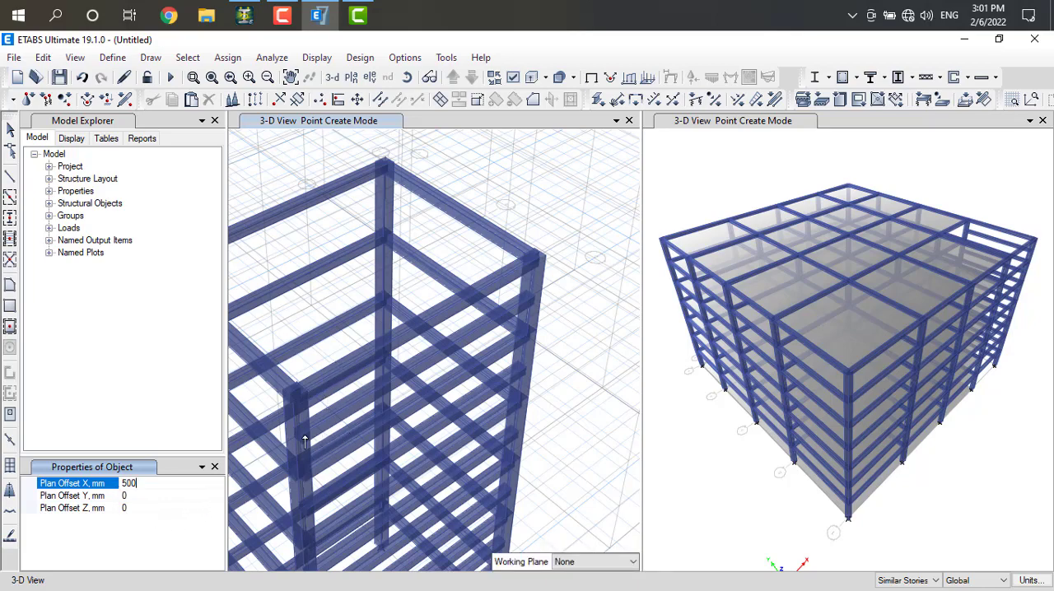
pyautogui.scroll(-8, 305, 442)
pyautogui.scroll(4, 305, 473)
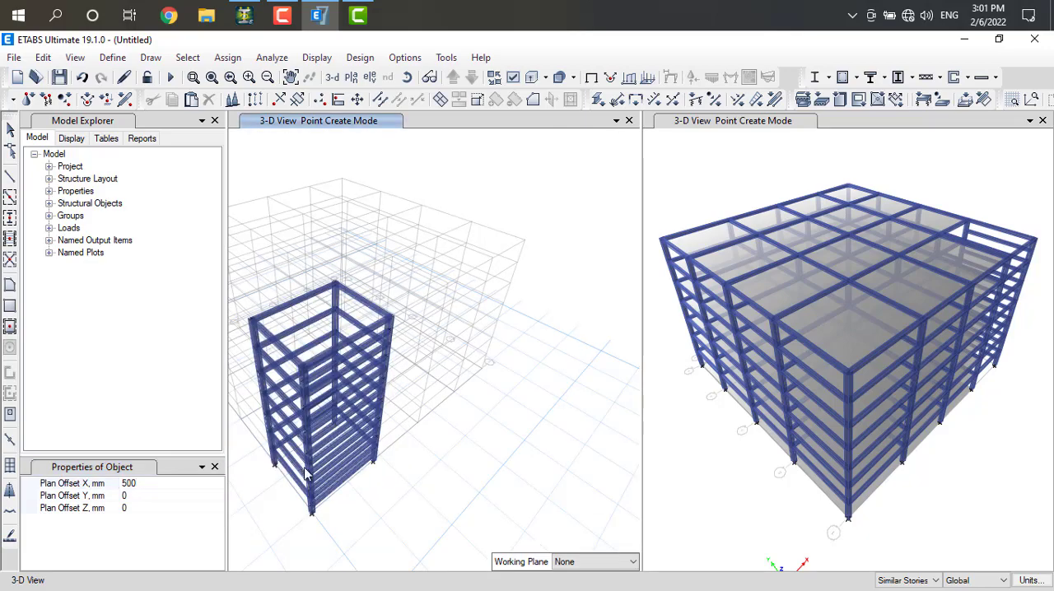
pyautogui.scroll(5, 305, 474)
pyautogui.scroll(-5, 309, 462)
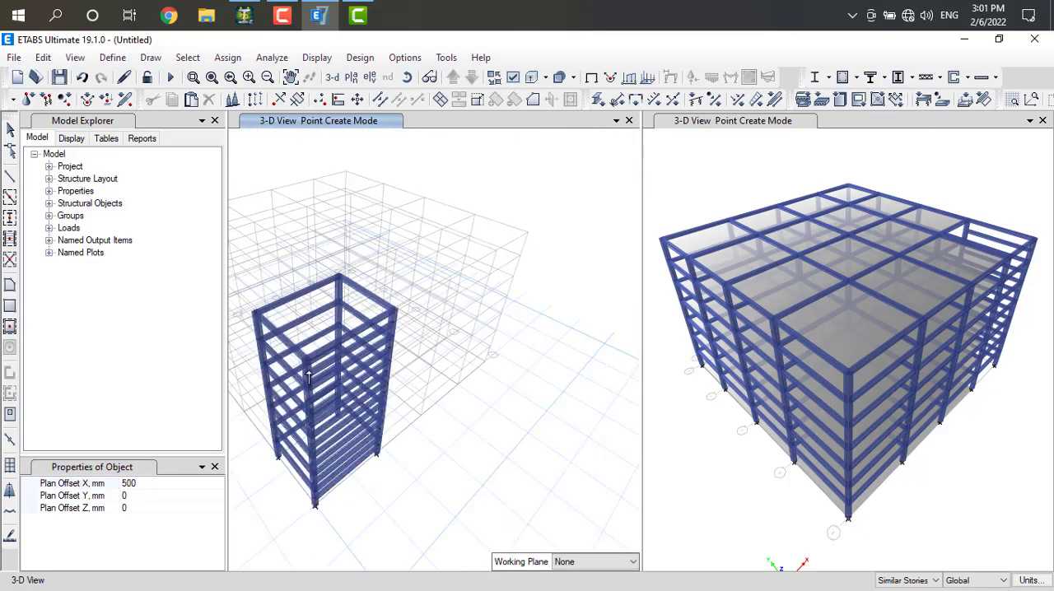
pyautogui.scroll(7, 309, 378)
pyautogui.scroll(-2, 309, 378)
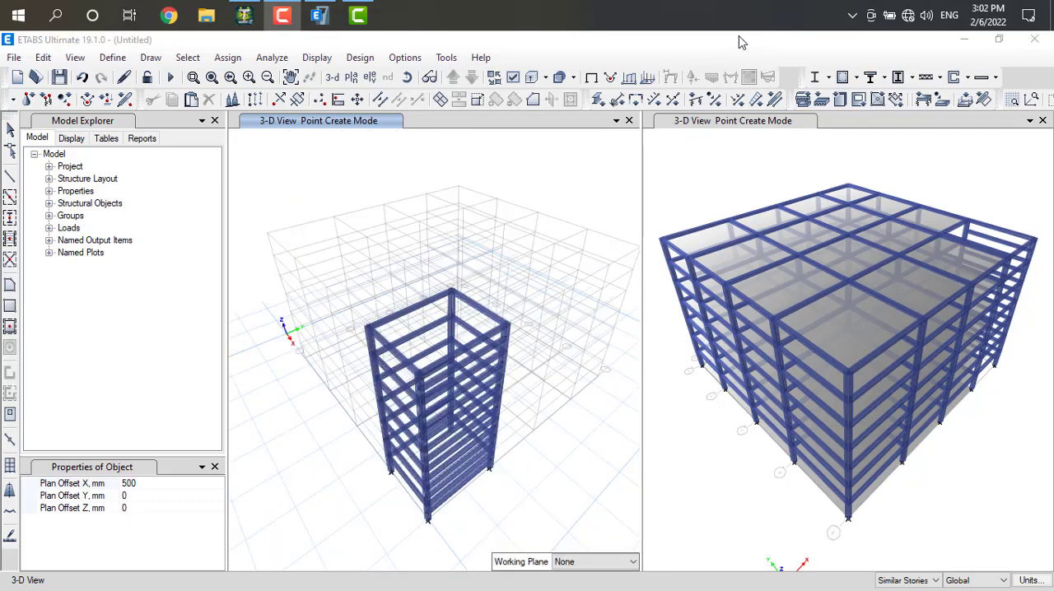
pyautogui.scroll(5, 465, 422)
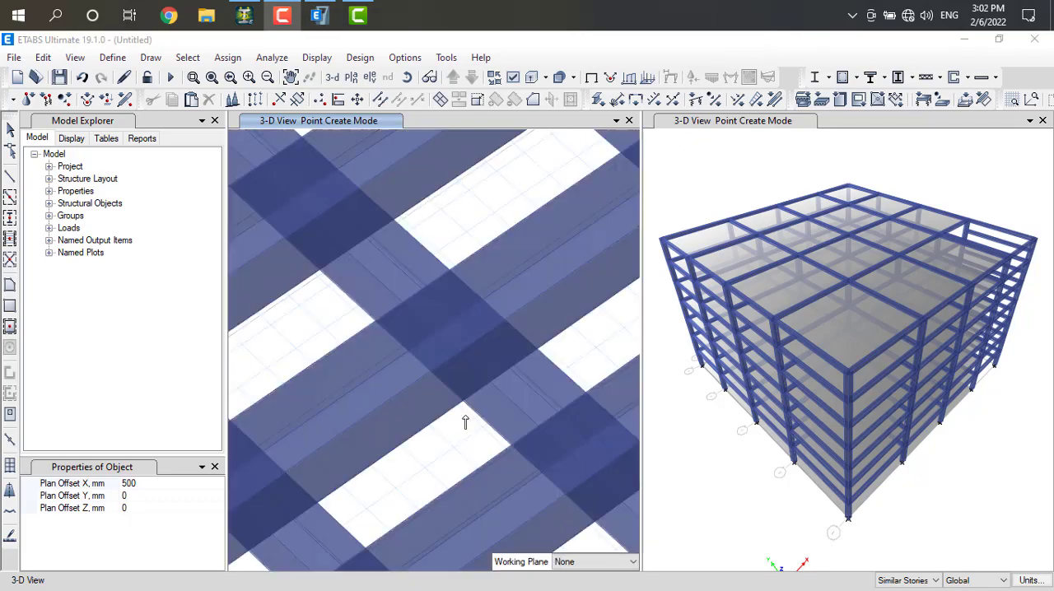
pyautogui.scroll(-4, 466, 422)
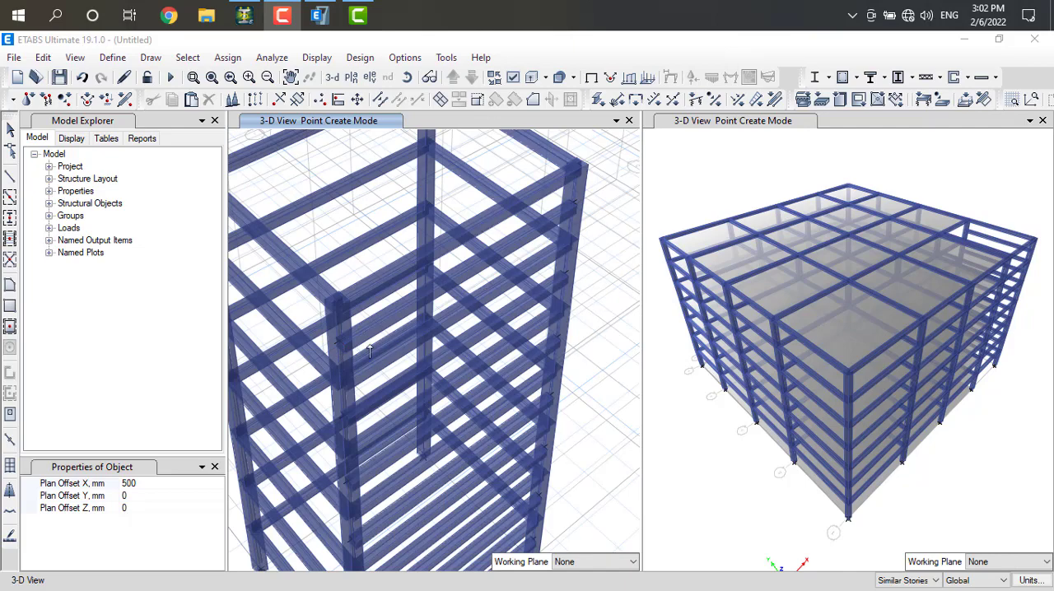
pyautogui.click(338, 344)
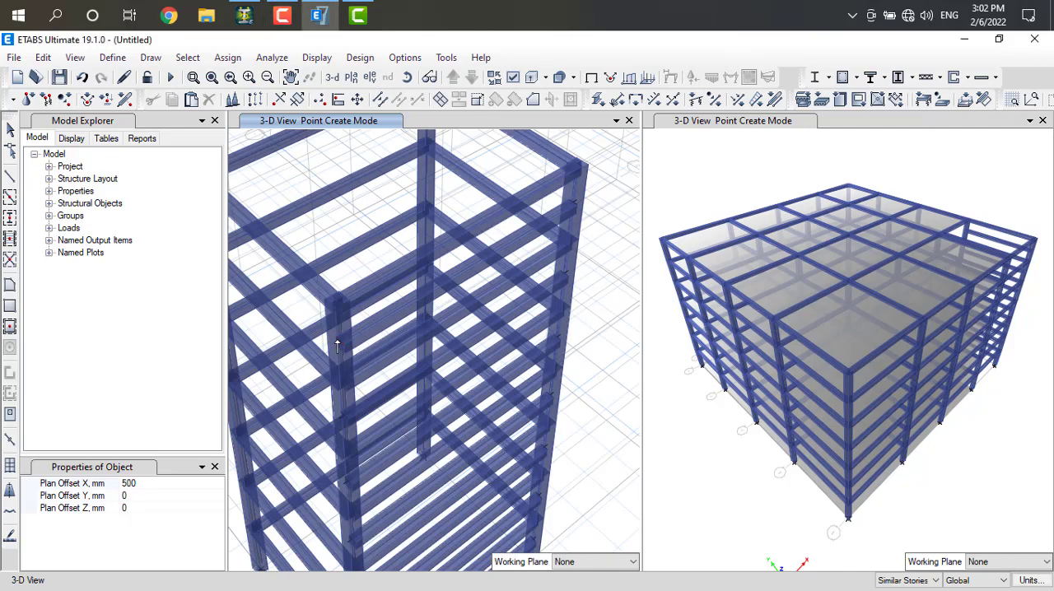
pyautogui.scroll(-8, 350, 313)
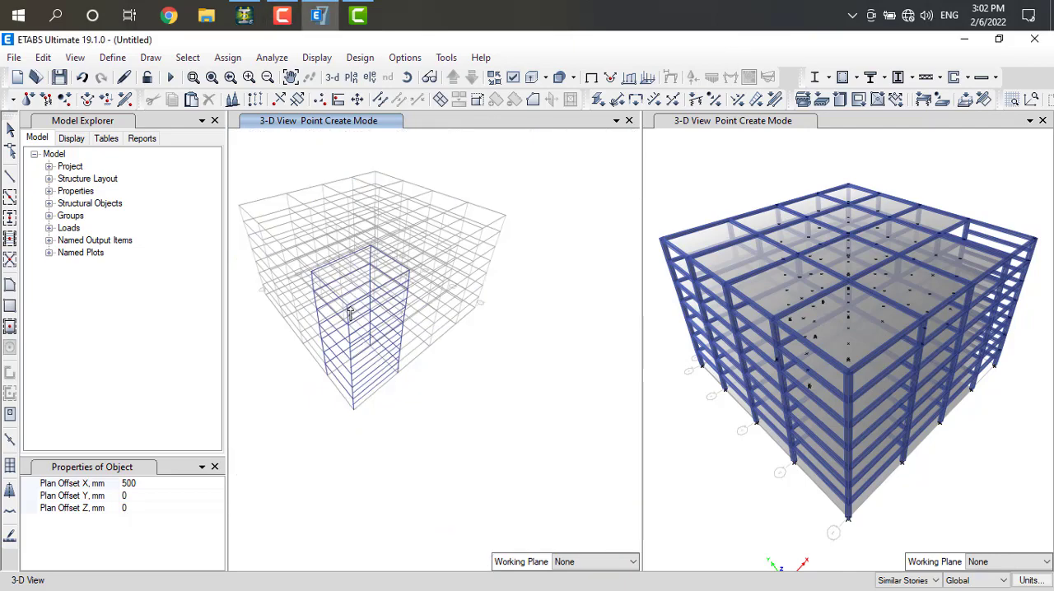
pyautogui.scroll(8, 350, 313)
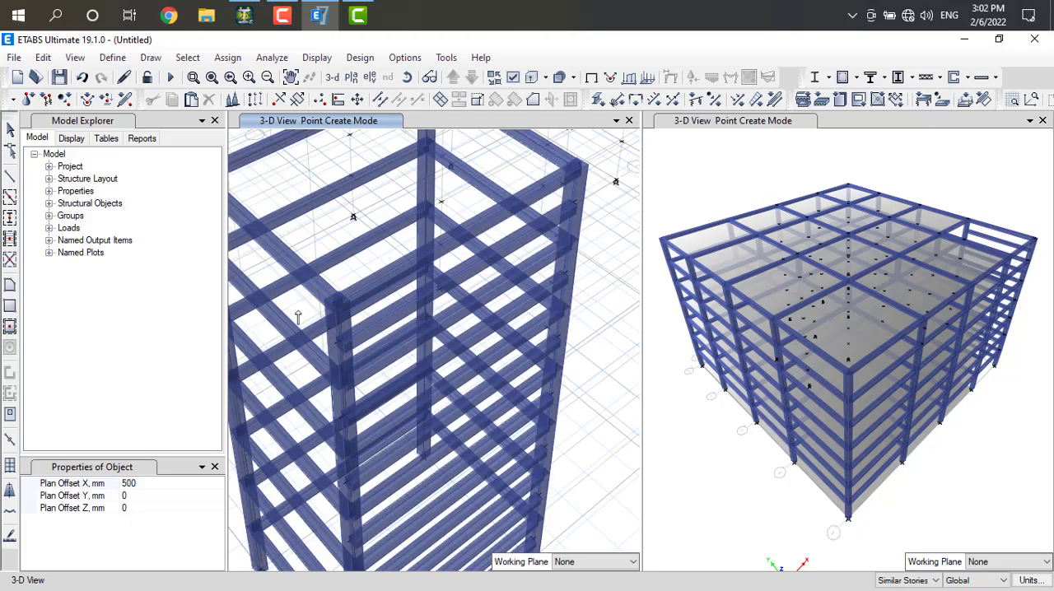
pyautogui.scroll(-5, 298, 317)
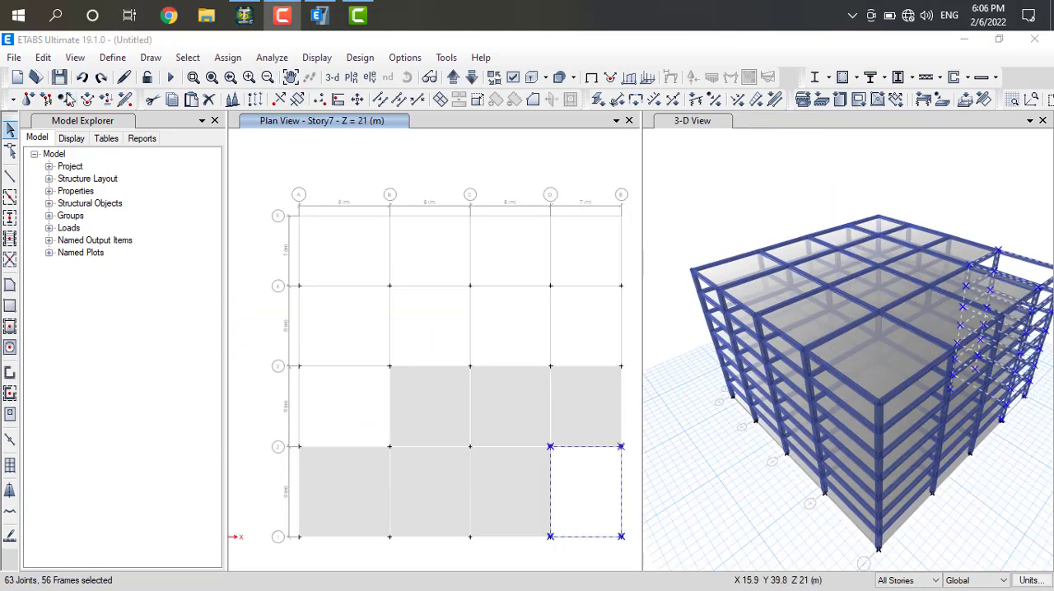
# Show only the selected frames of the corner bay between grids D–E and 1–2, and display them in a 3-D view
pyautogui.click(77, 58)
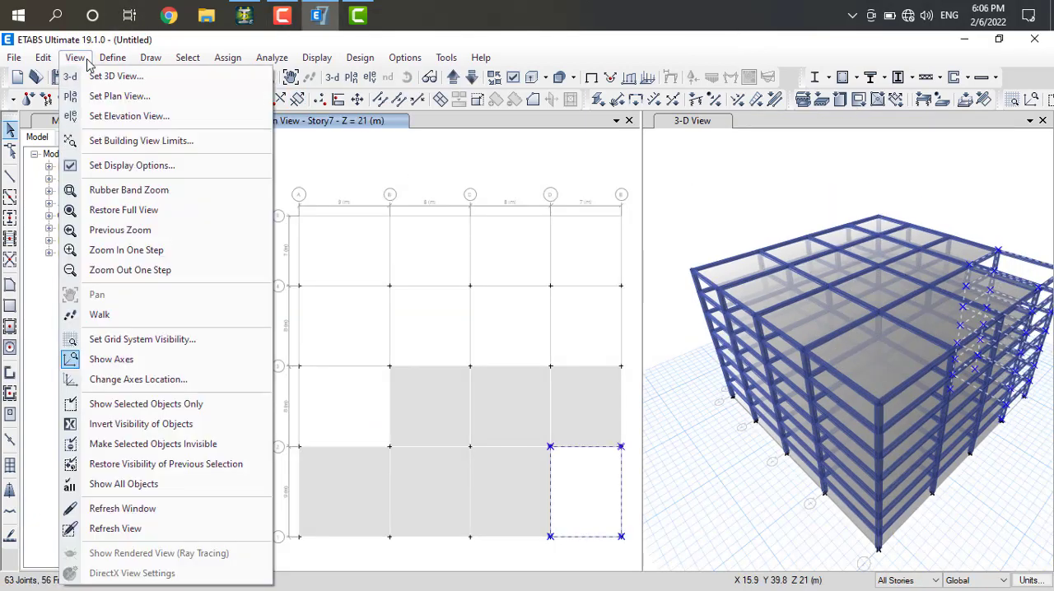
pyautogui.click(118, 405)
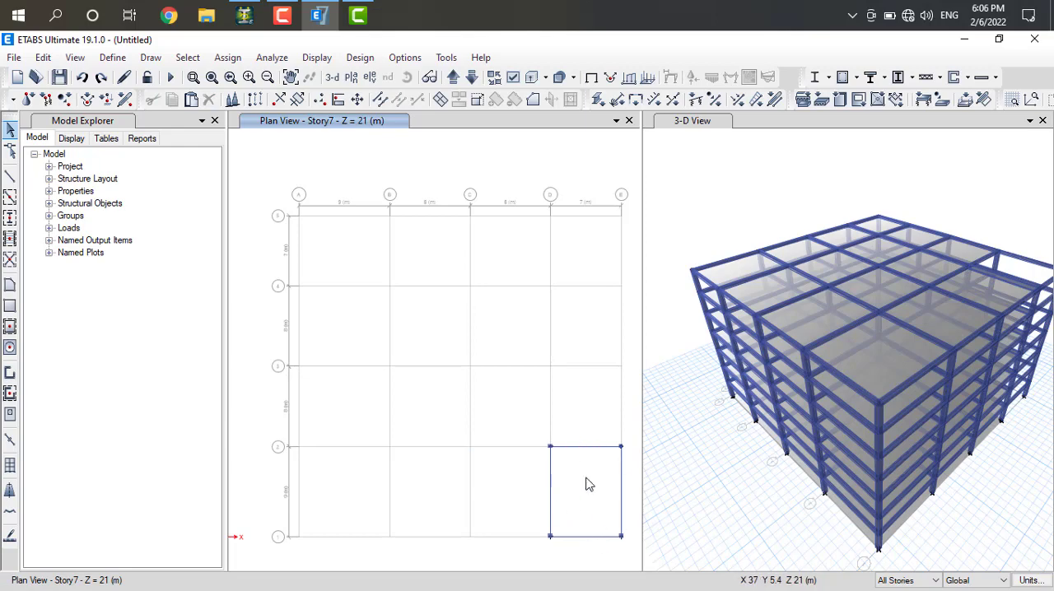
pyautogui.click(332, 77)
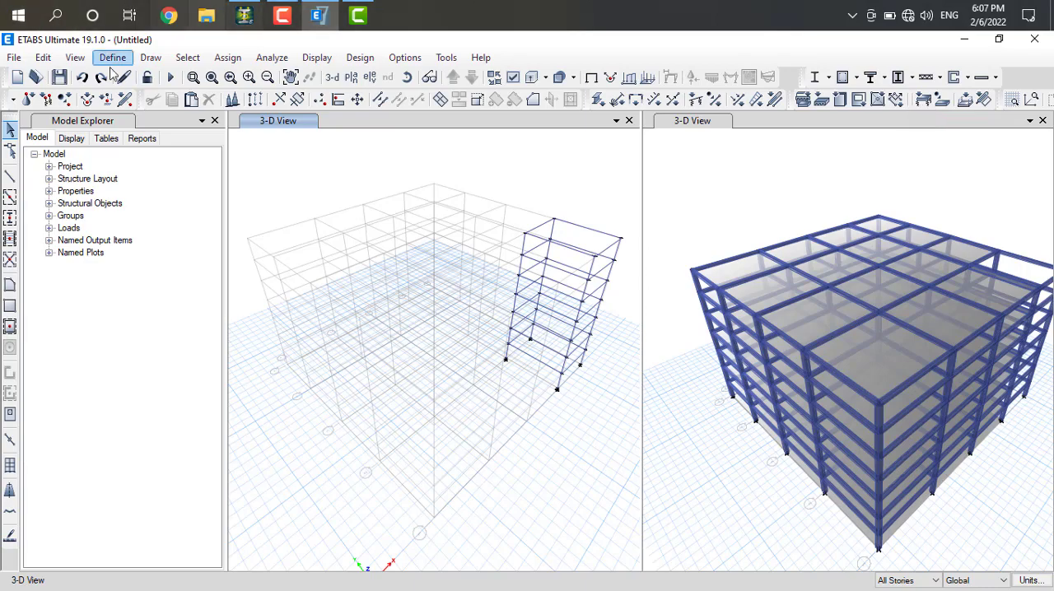
# With All Stories set, copy the bay's grid E beams, paste them with a Delta X of -1 m, and undo the paste
pyautogui.scroll(3, 571, 224)
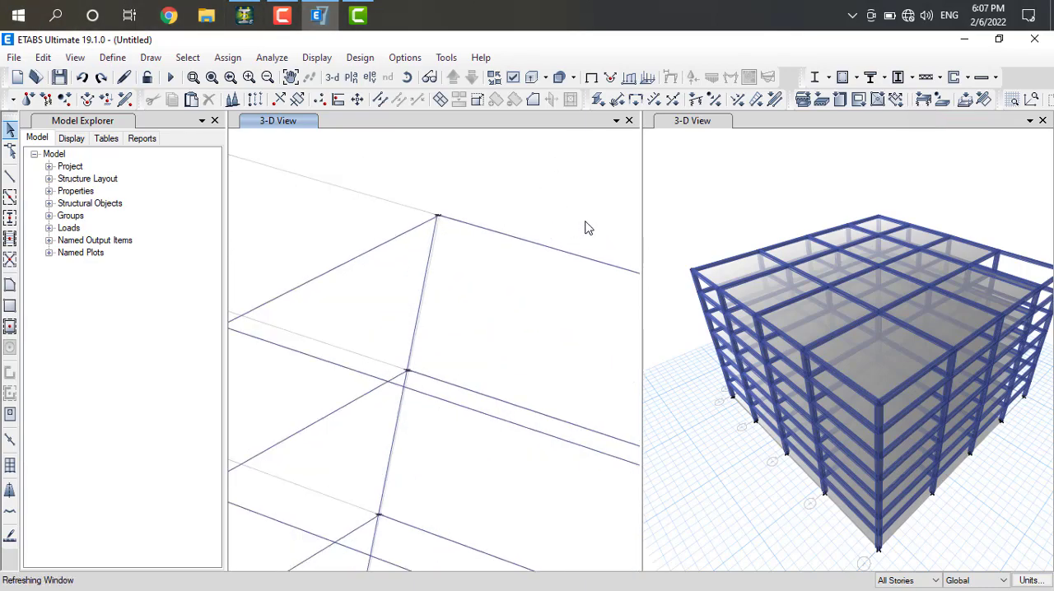
pyautogui.scroll(-5, 580, 231)
pyautogui.scroll(5, 580, 230)
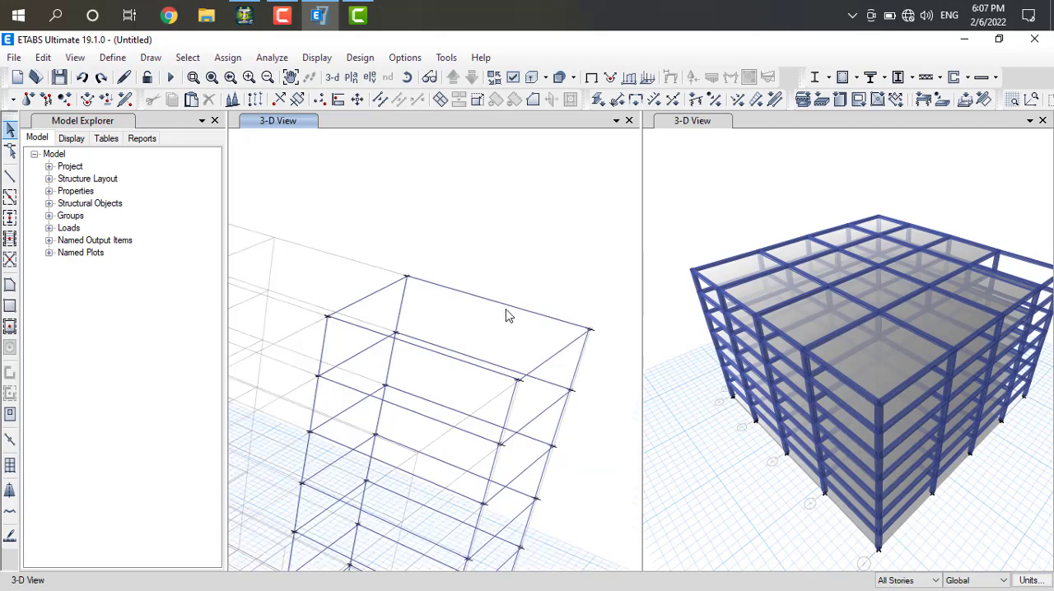
pyautogui.click(502, 304)
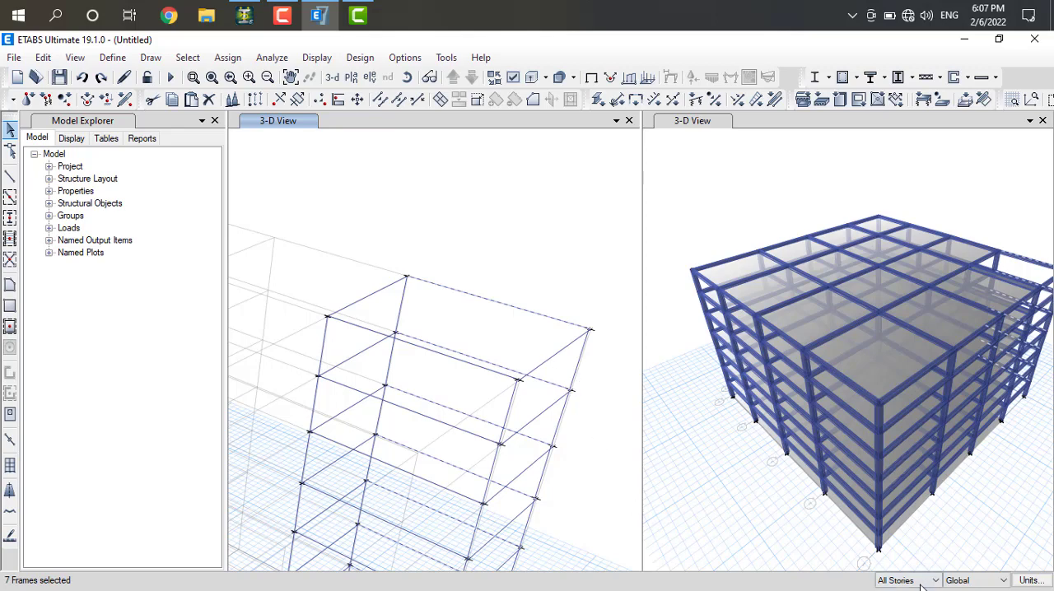
pyautogui.click(946, 581)
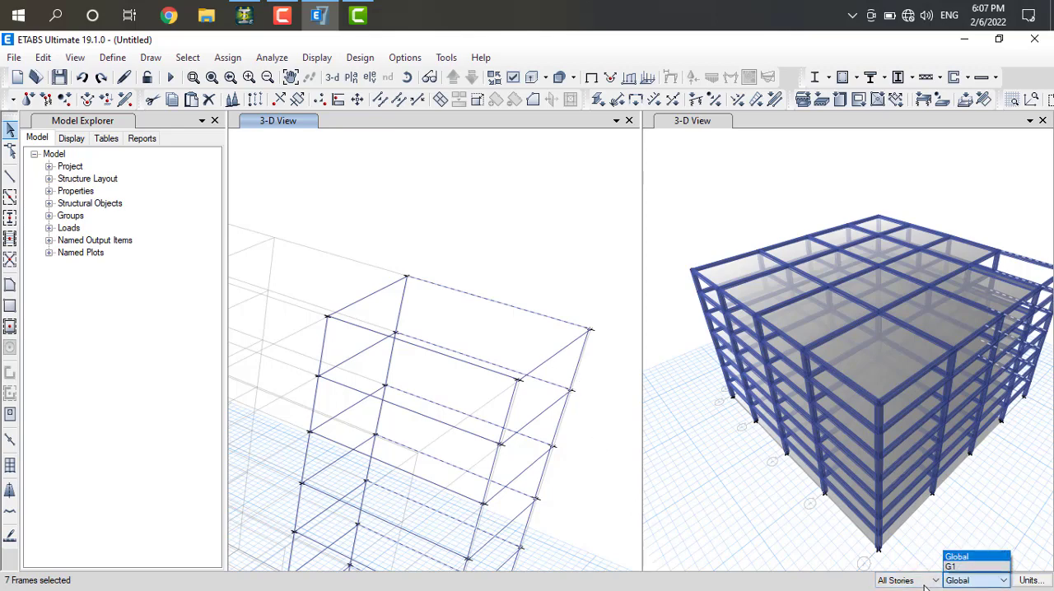
pyautogui.click(934, 583)
pyautogui.click(935, 583)
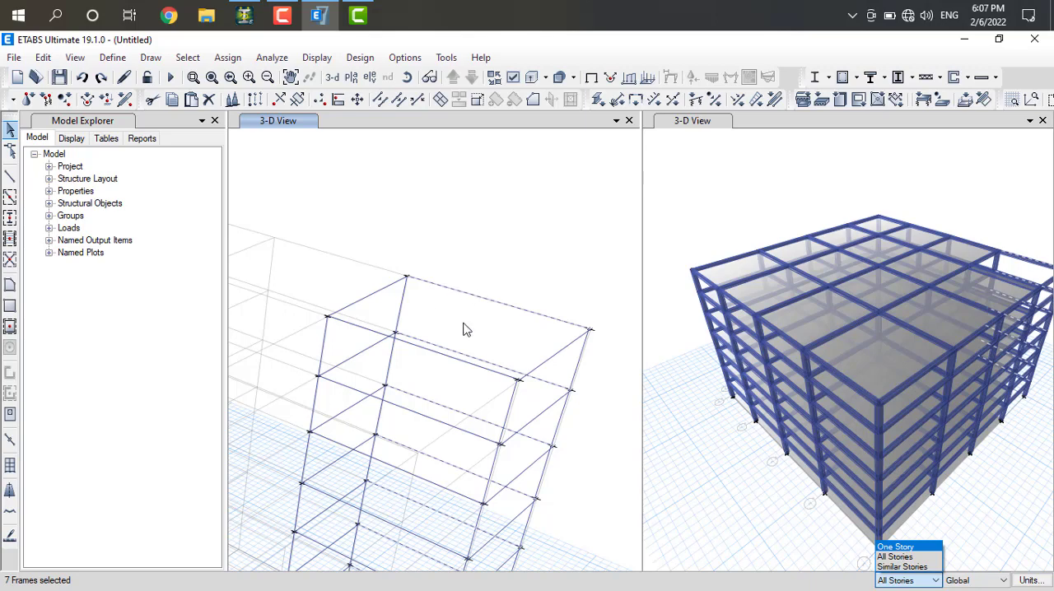
pyautogui.click(900, 582)
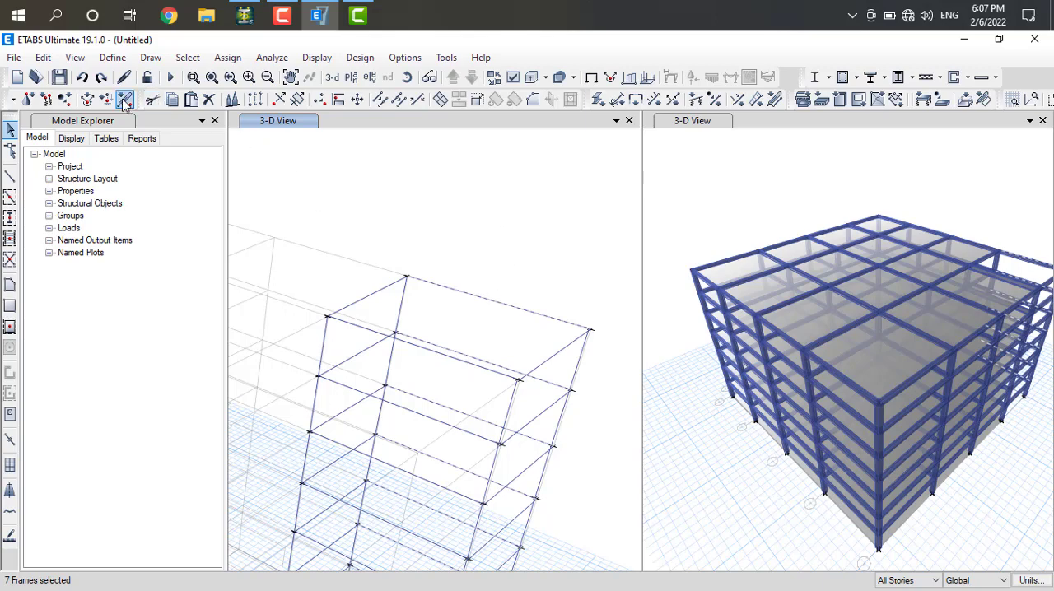
pyautogui.click(172, 99)
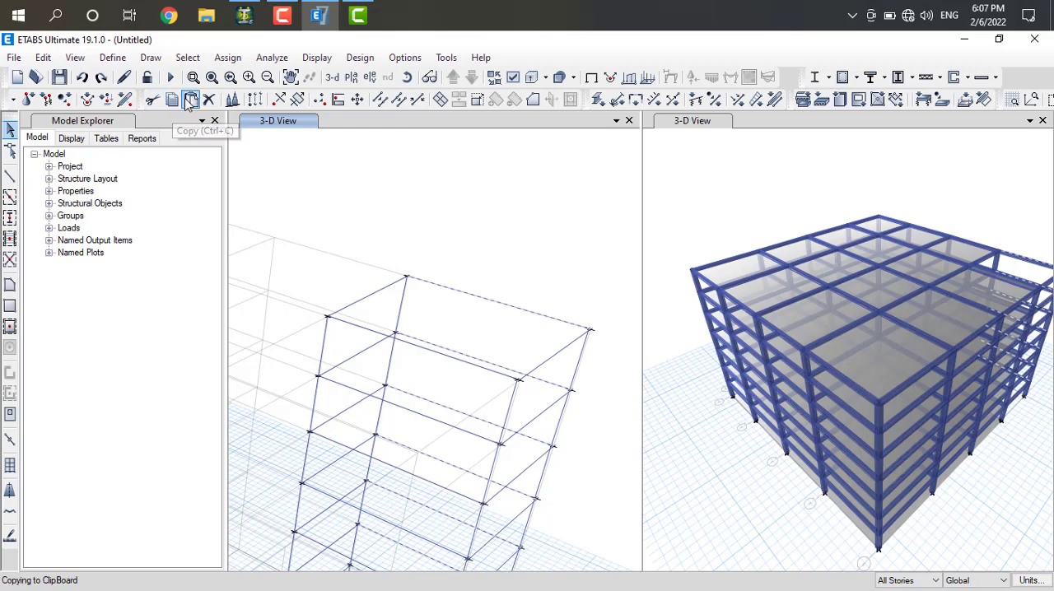
pyautogui.click(190, 100)
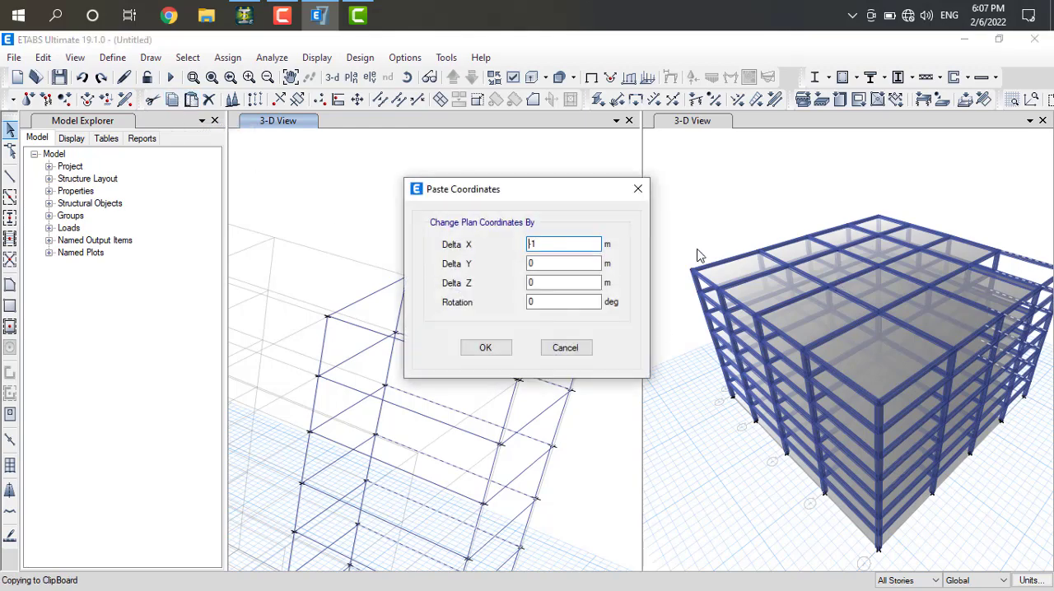
pyautogui.write('-')
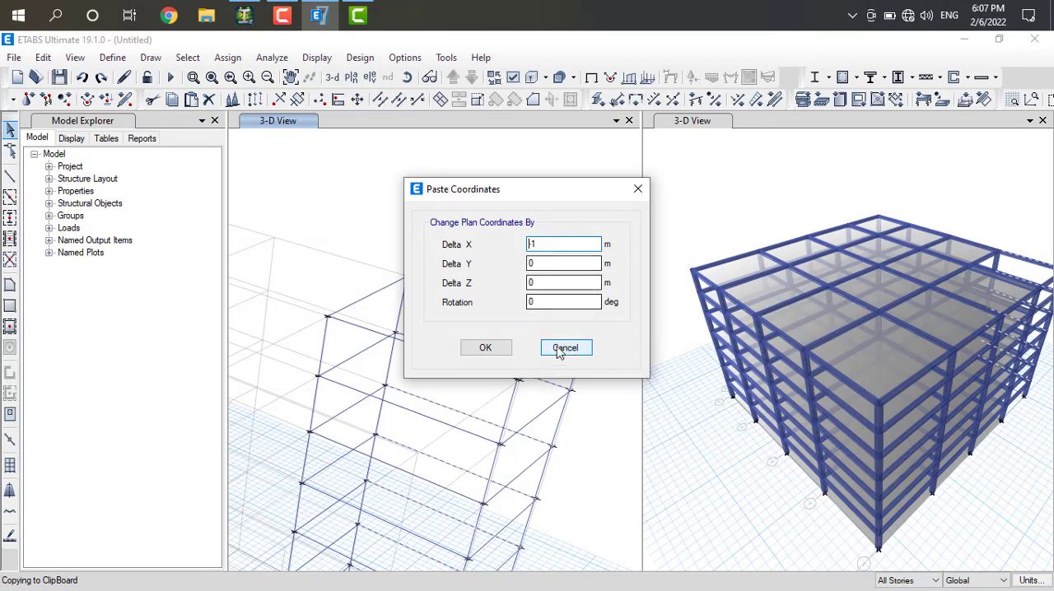
pyautogui.click(485, 353)
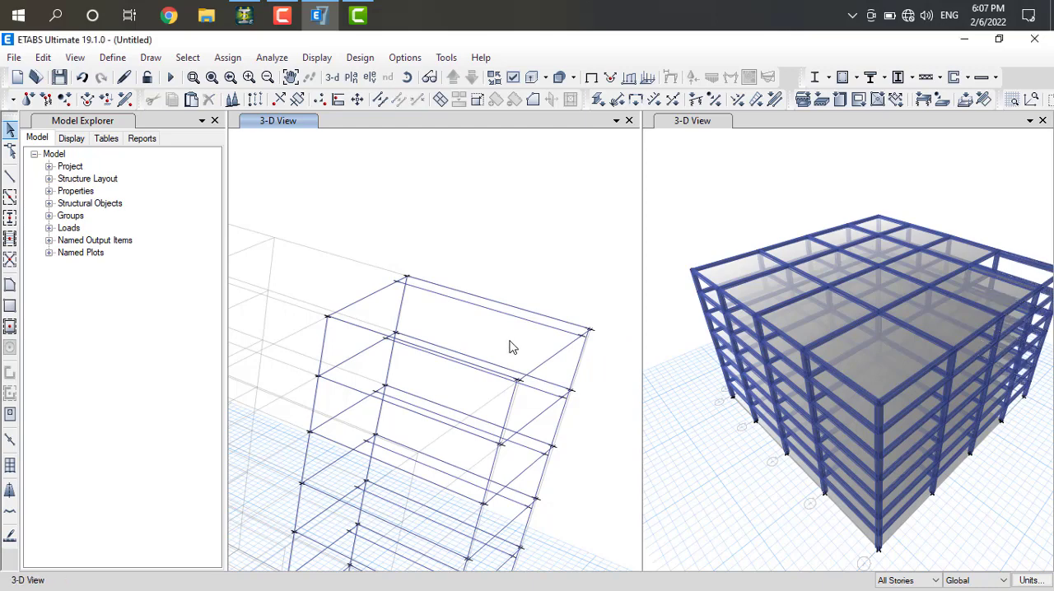
pyautogui.click(81, 79)
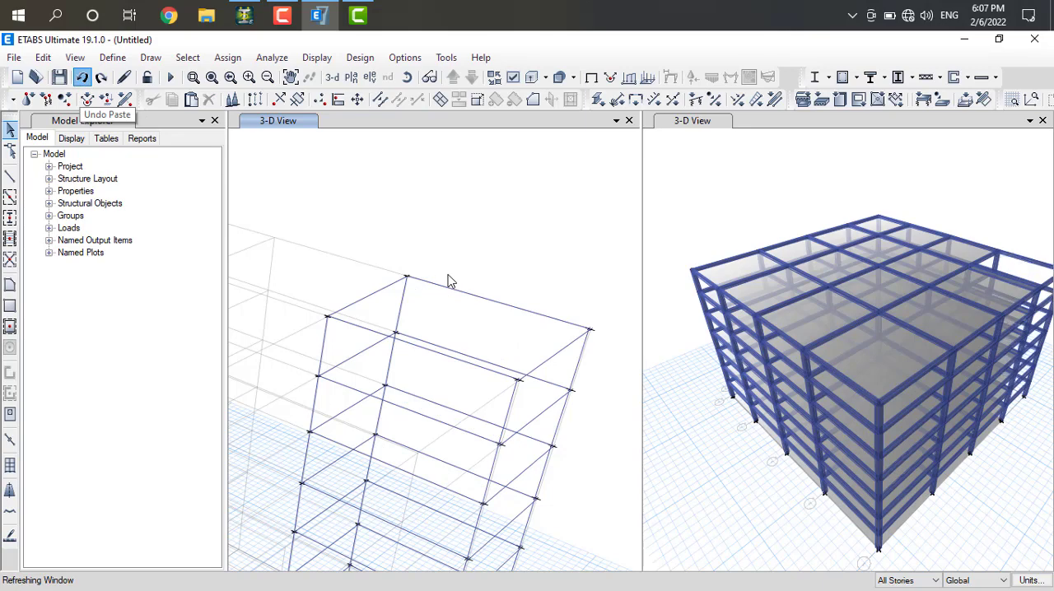
# Copy the bay's grid E beams on all stories and paste them with Delta X 0 and Delta Z -1.5 m
pyautogui.scroll(4, 449, 281)
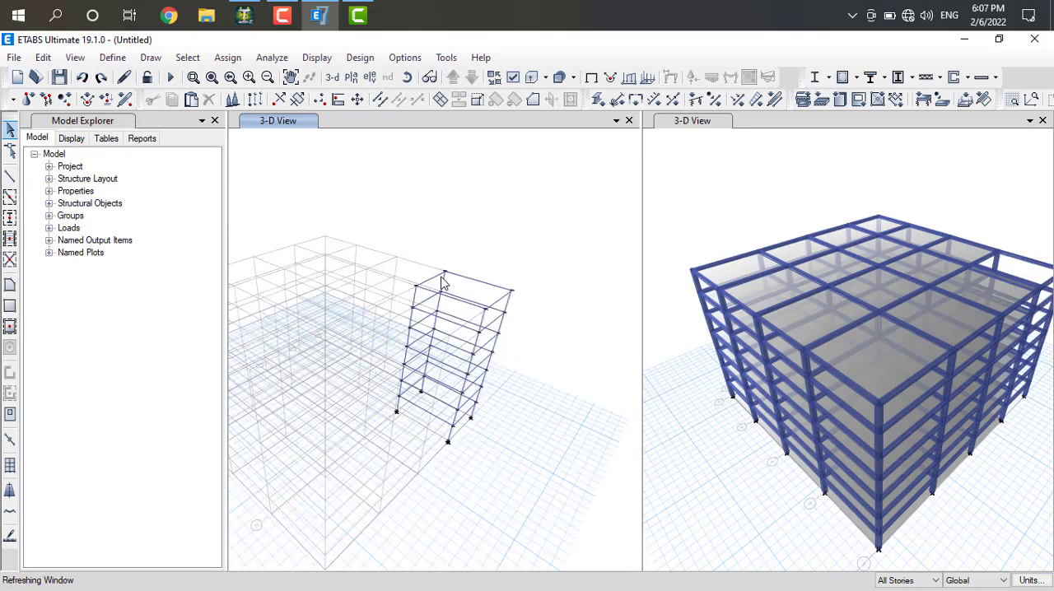
pyautogui.click(486, 290)
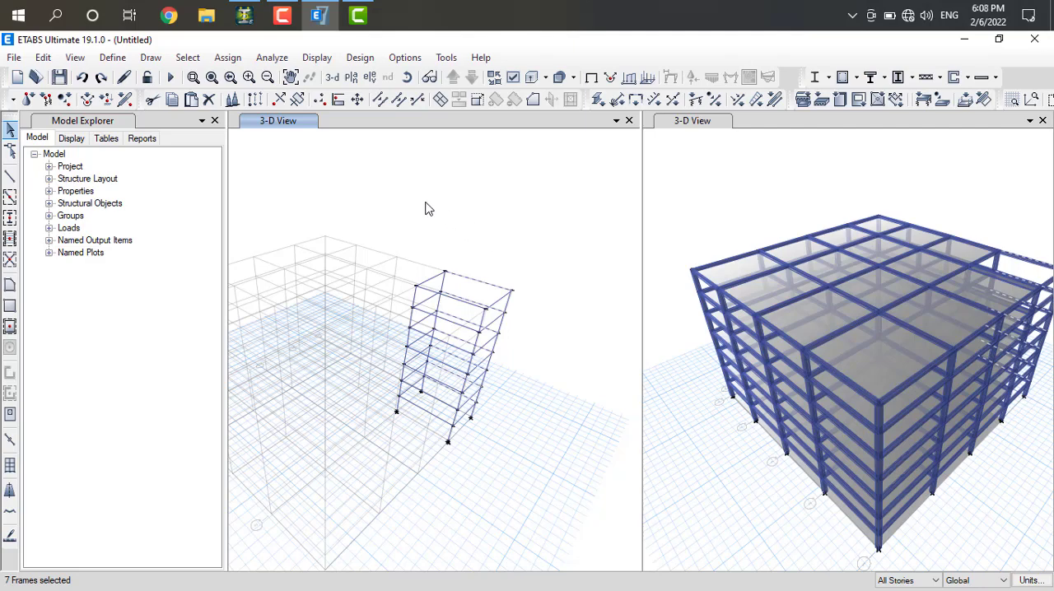
pyautogui.click(172, 99)
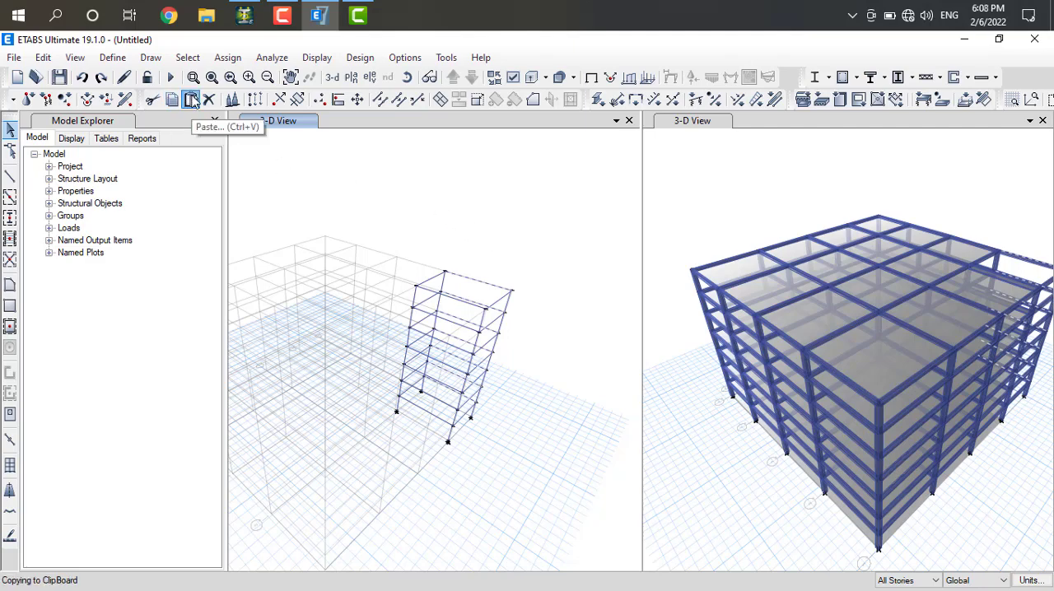
pyautogui.click(191, 100)
pyautogui.write('-1')
pyautogui.doubleClick(532, 283)
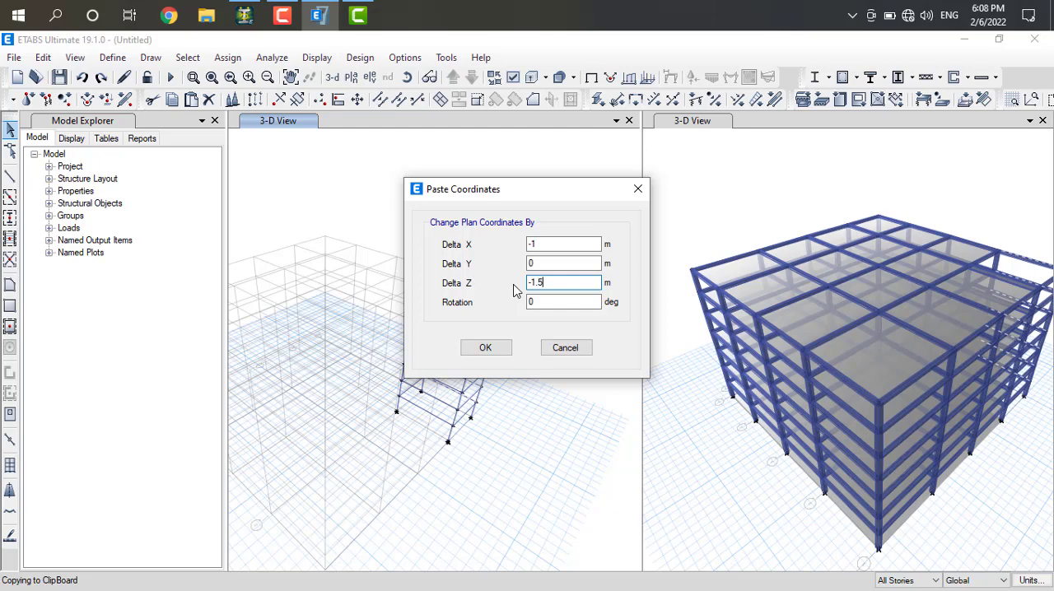
pyautogui.doubleClick(532, 246)
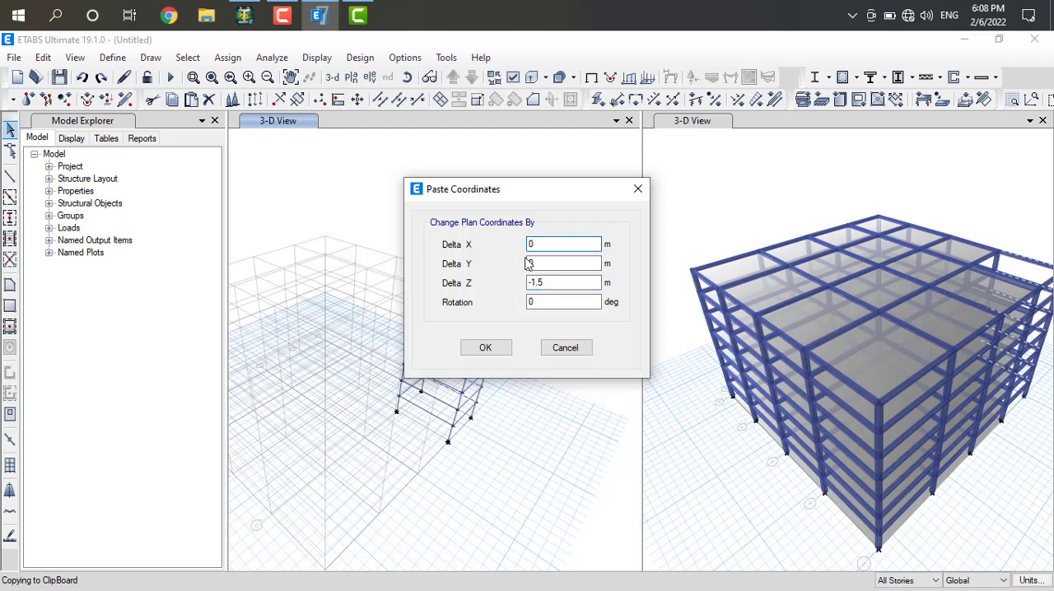
pyautogui.write('0')
pyautogui.click(486, 347)
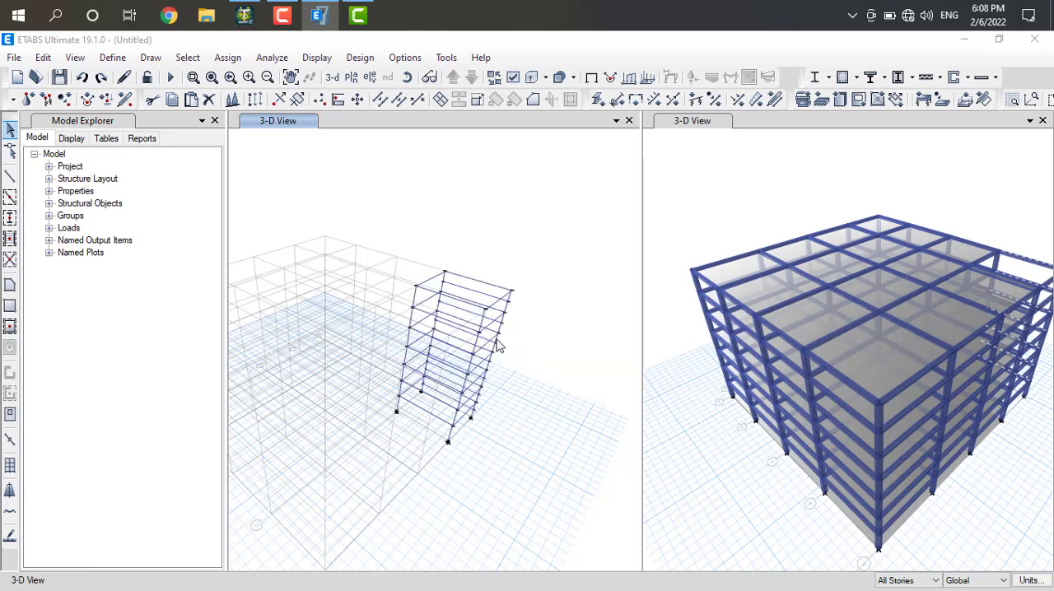
pyautogui.scroll(3, 490, 293)
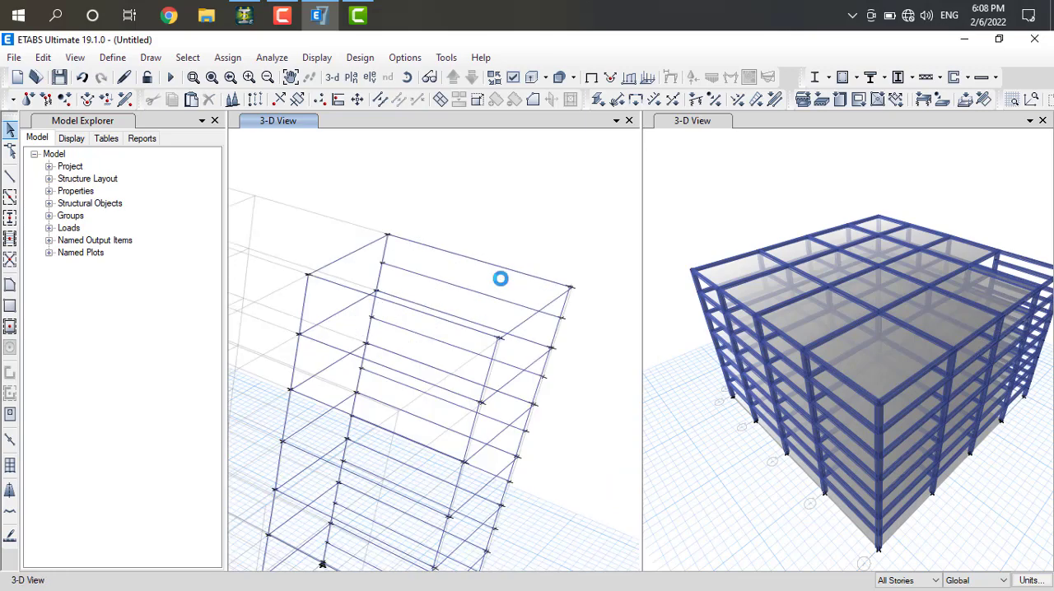
# Divide the corner bay's floor-level beams along grids D and E into 2 frame objects each on all stories
pyautogui.scroll(5, 502, 282)
pyautogui.scroll(-3, 502, 283)
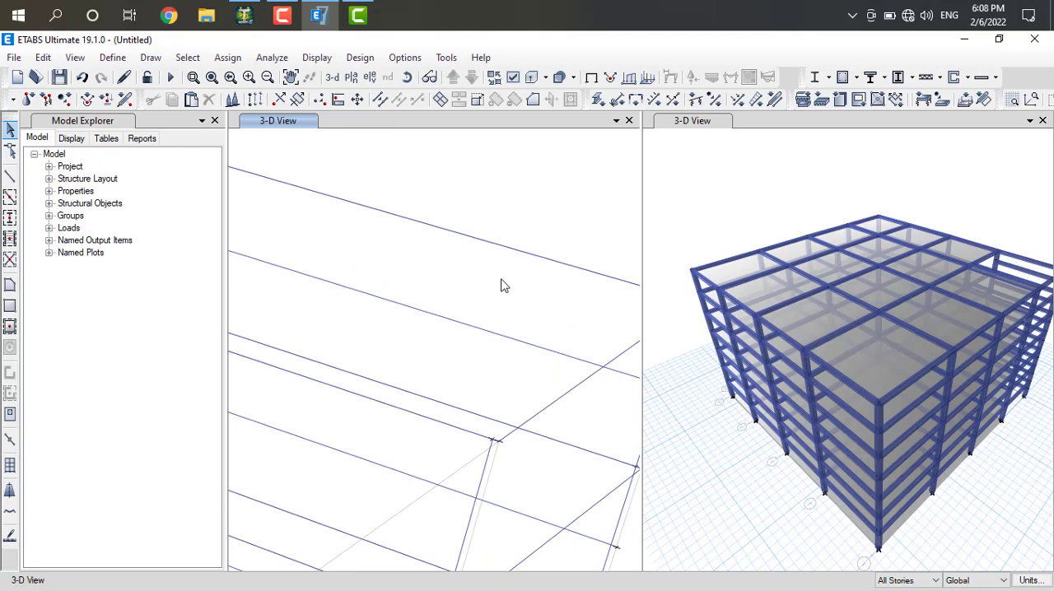
pyautogui.scroll(-3, 502, 286)
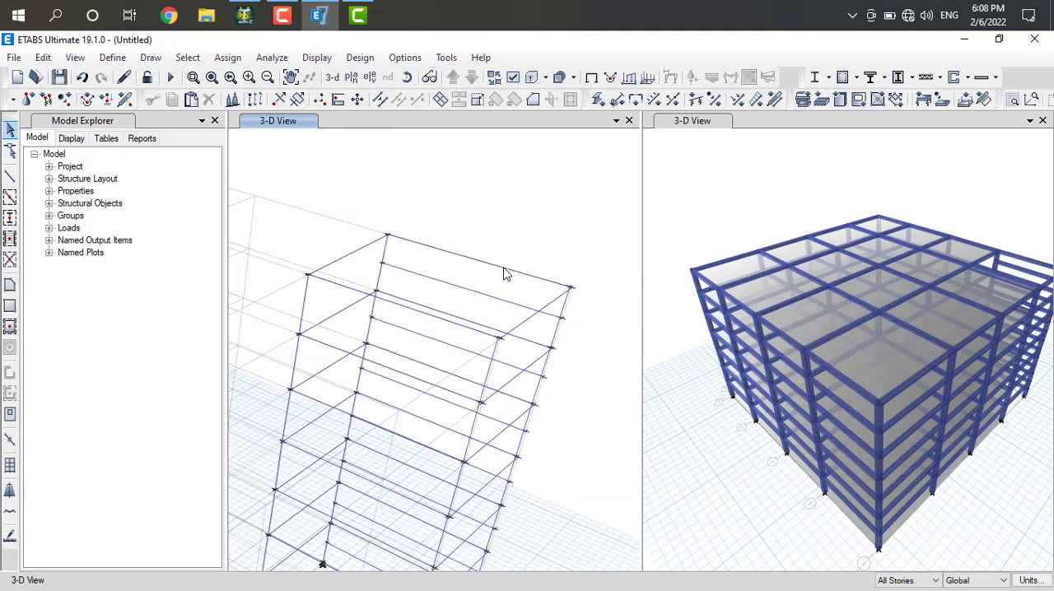
pyautogui.click(504, 272)
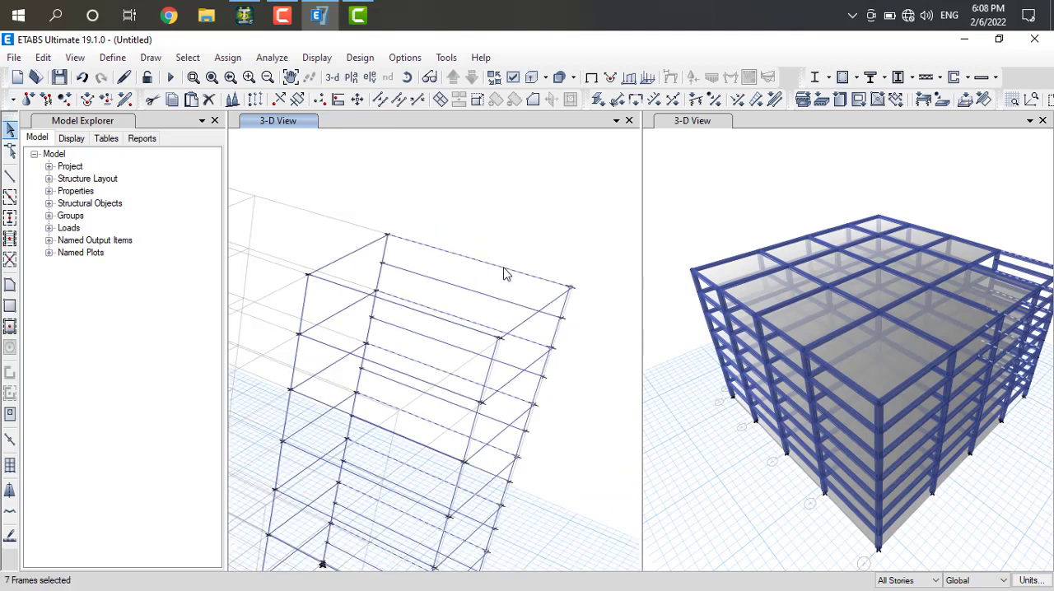
pyautogui.click(437, 321)
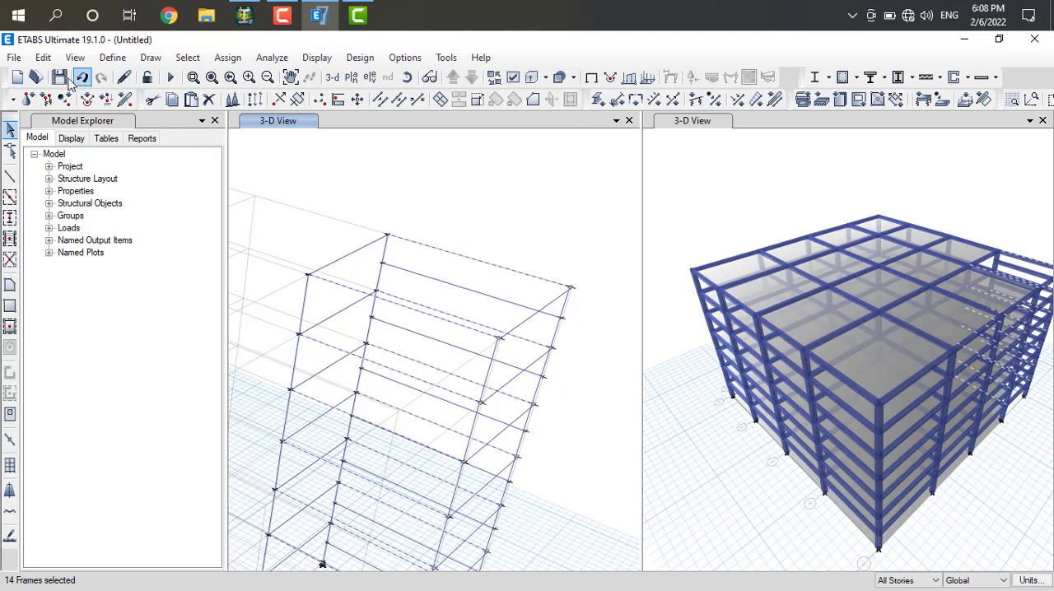
pyautogui.click(44, 57)
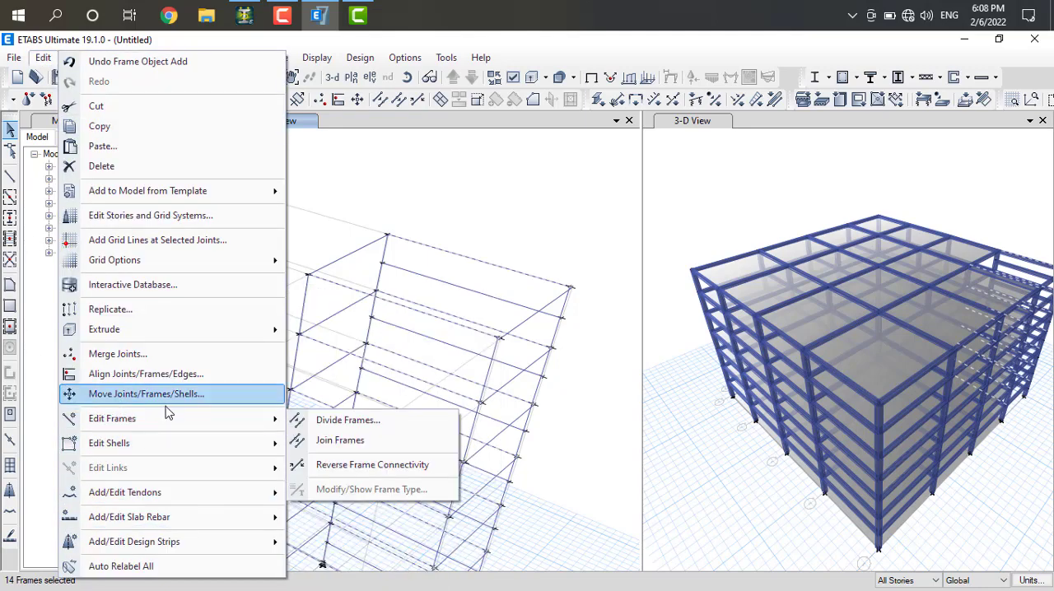
pyautogui.click(321, 421)
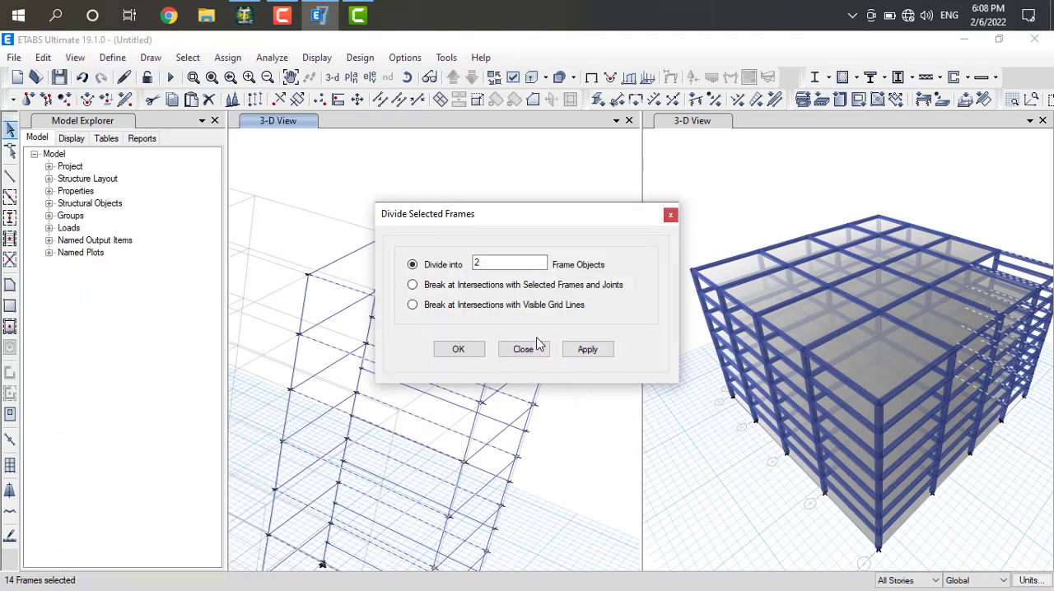
pyautogui.click(585, 353)
pyautogui.click(458, 350)
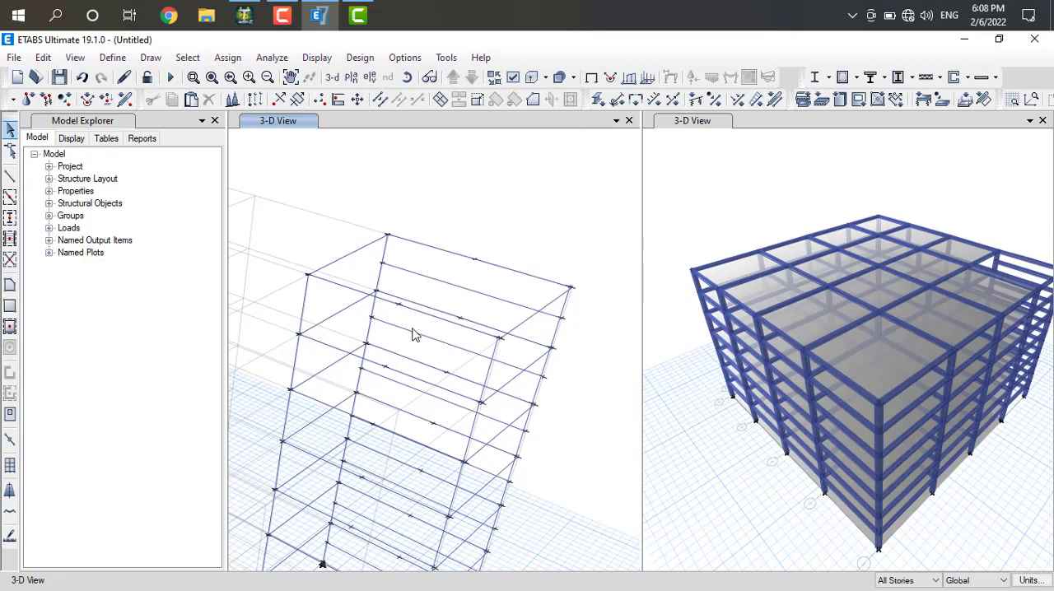
# Display the default plan view of the Base level in place of the corner bay's 3-D view
pyautogui.scroll(-3, 375, 442)
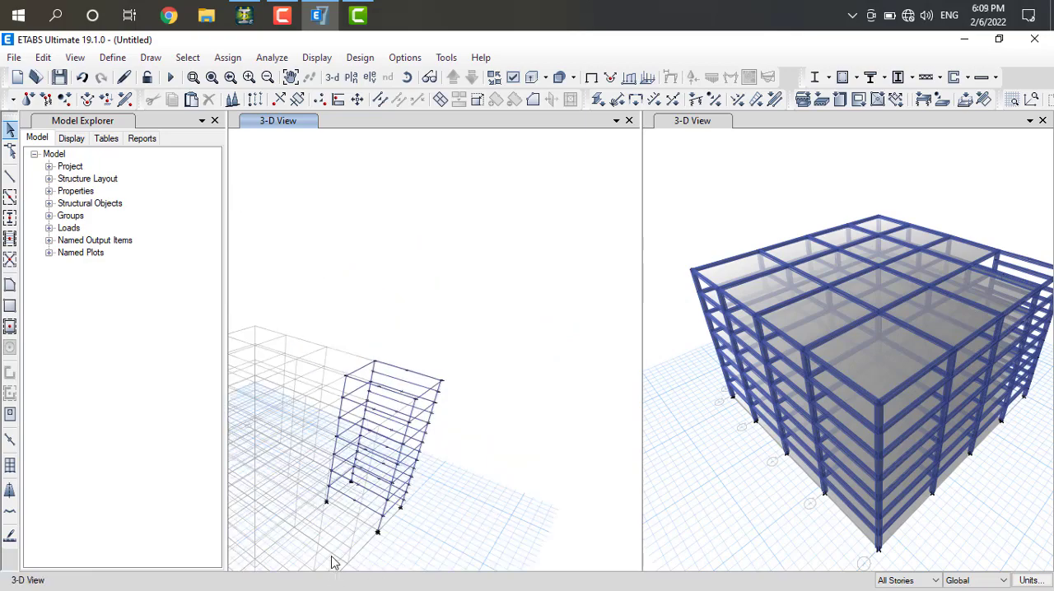
pyautogui.scroll(5, 357, 550)
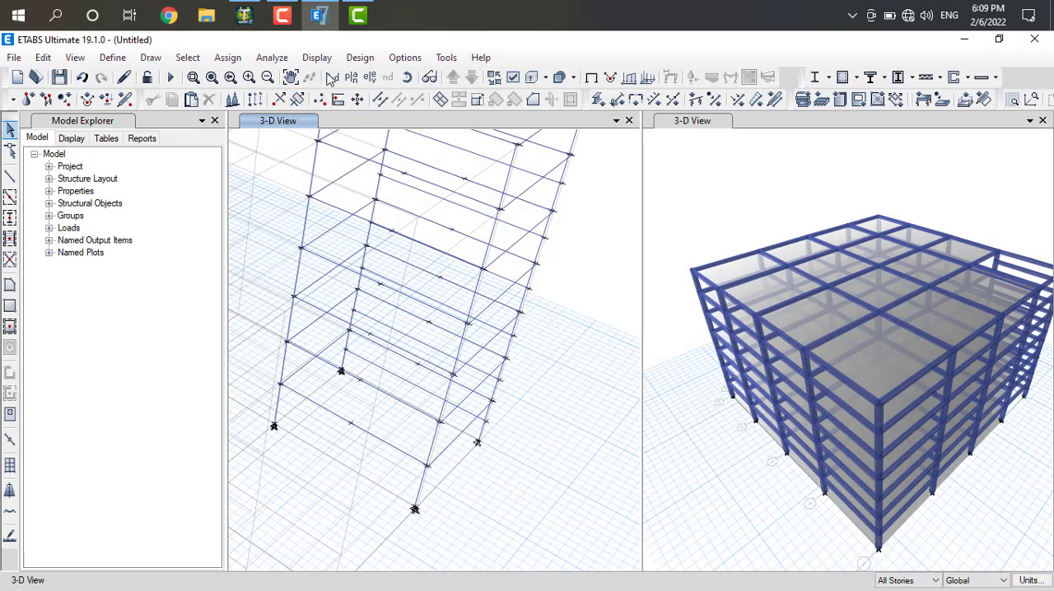
pyautogui.click(350, 77)
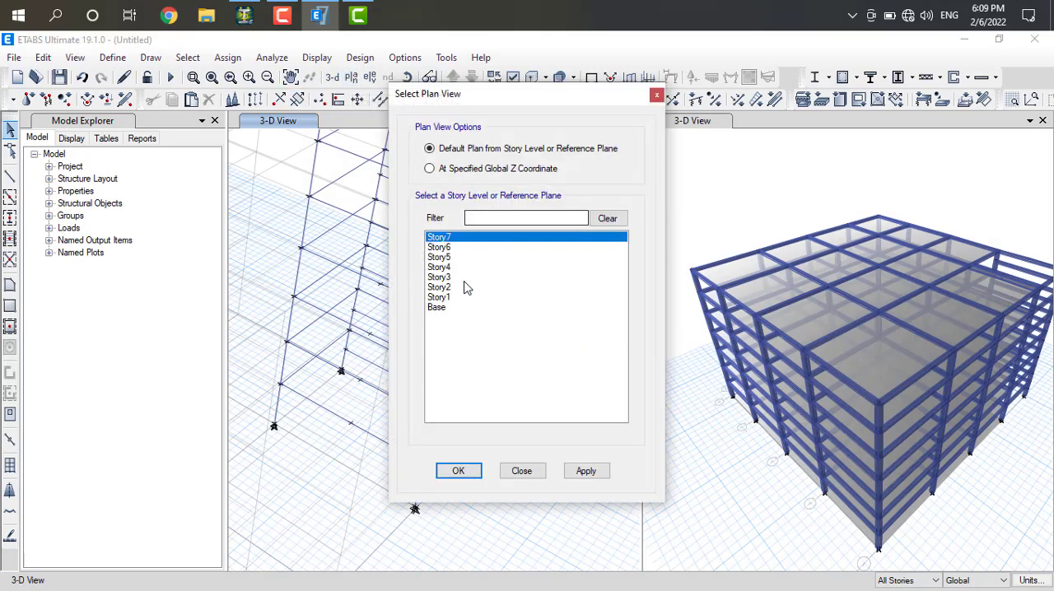
pyautogui.click(455, 309)
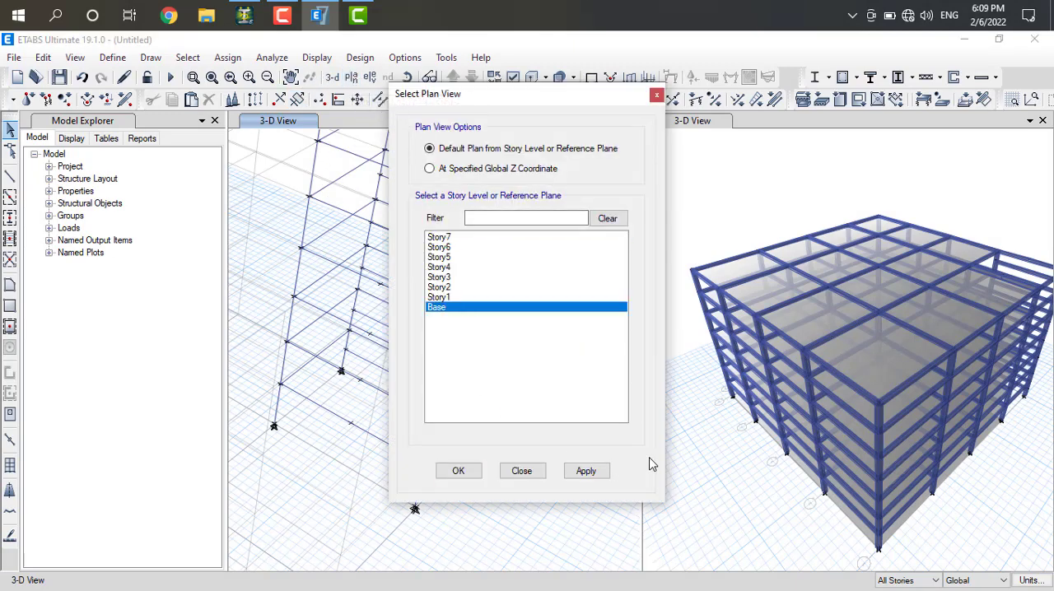
pyautogui.click(586, 471)
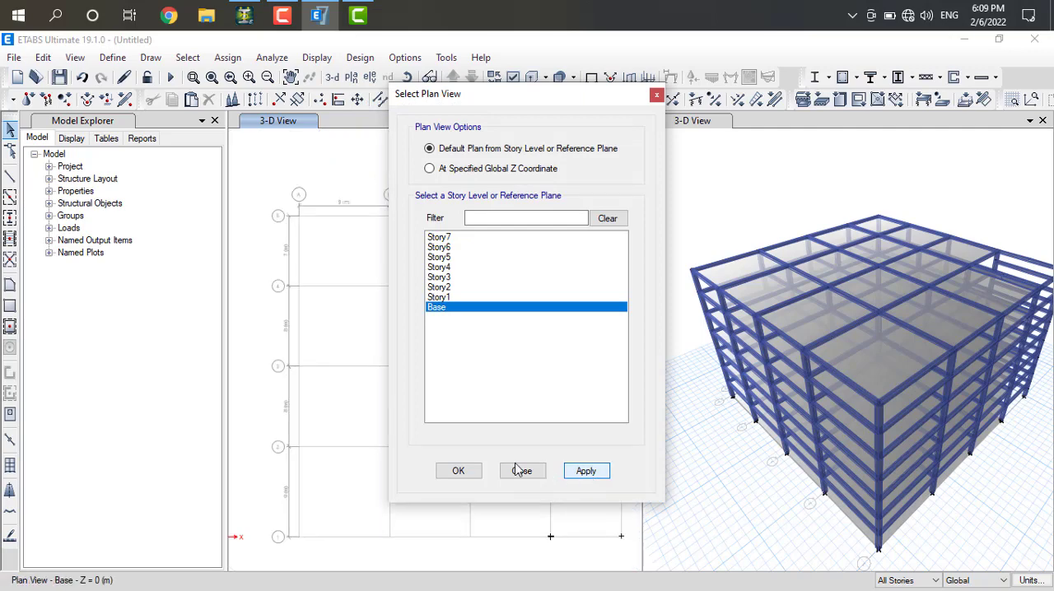
pyautogui.click(459, 471)
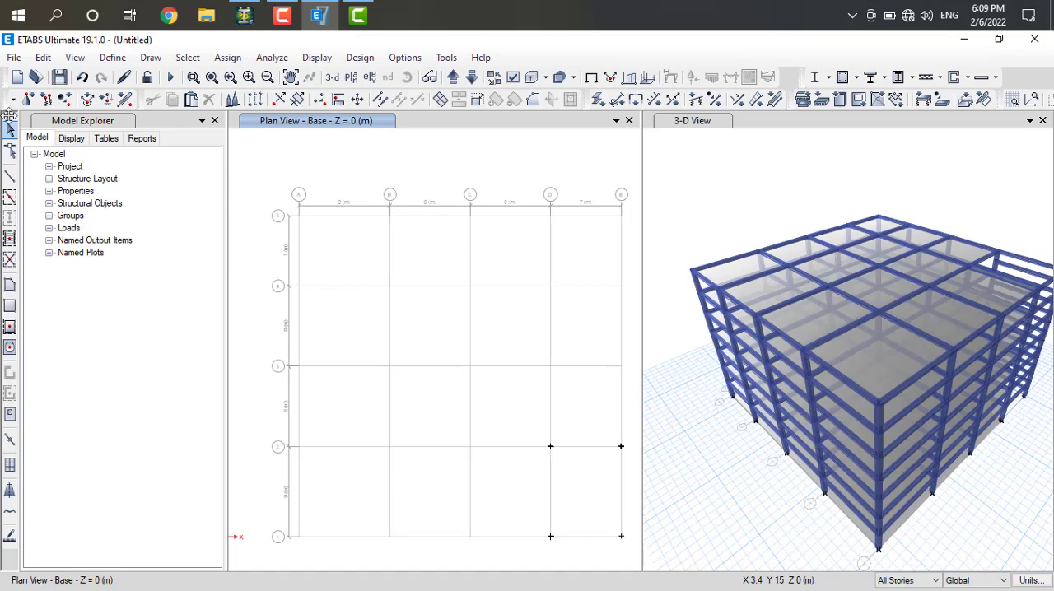
# Try to draw an ISWB550 beam about 8.7 m long from grid point D-2 toward D-1 at the base, and undo it
pyautogui.click(10, 177)
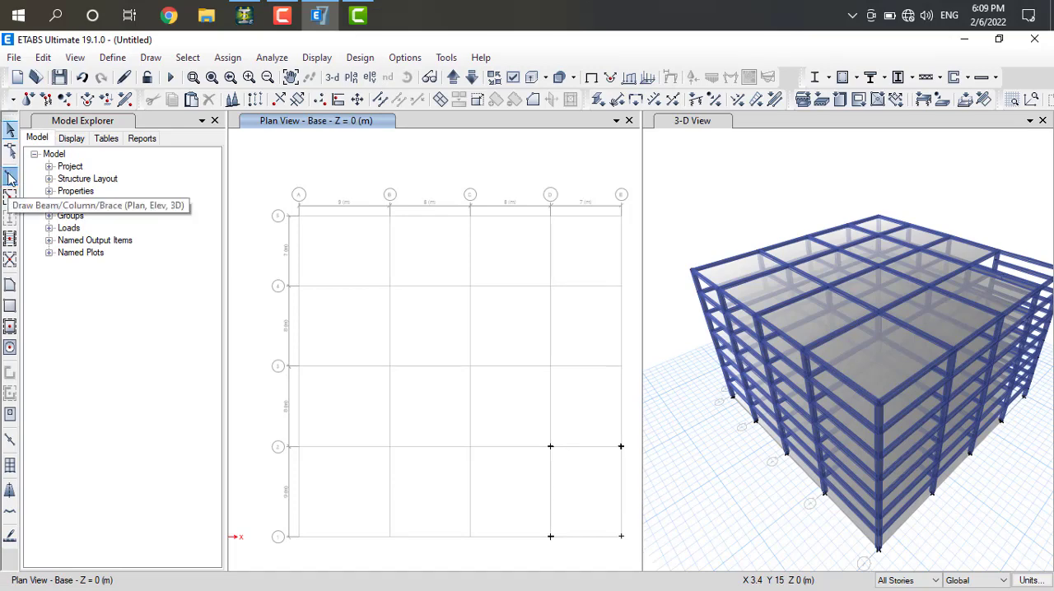
pyautogui.click(550, 447)
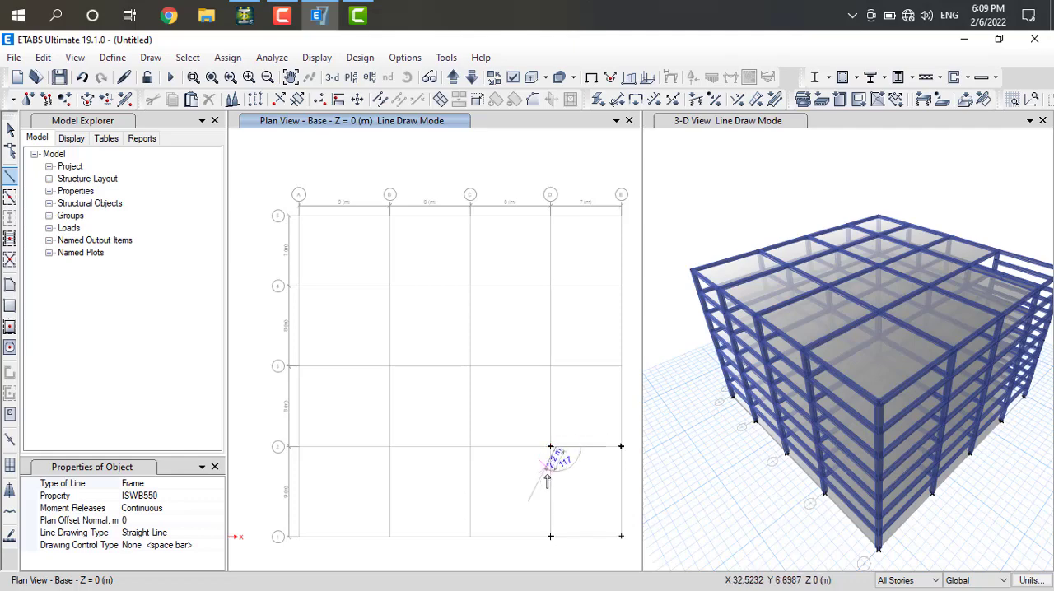
pyautogui.click(554, 538)
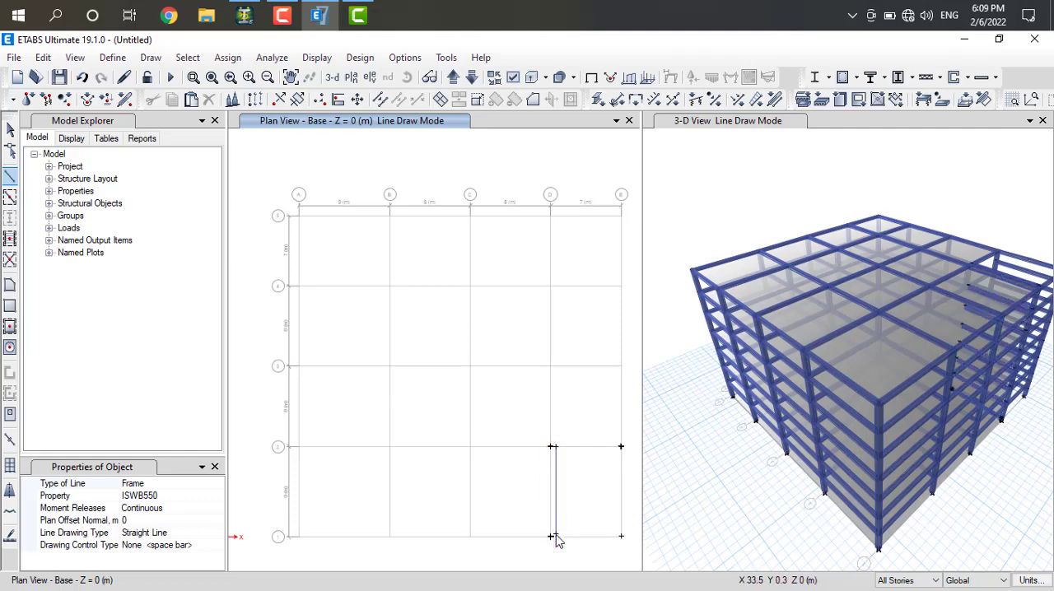
pyautogui.press('Escape')
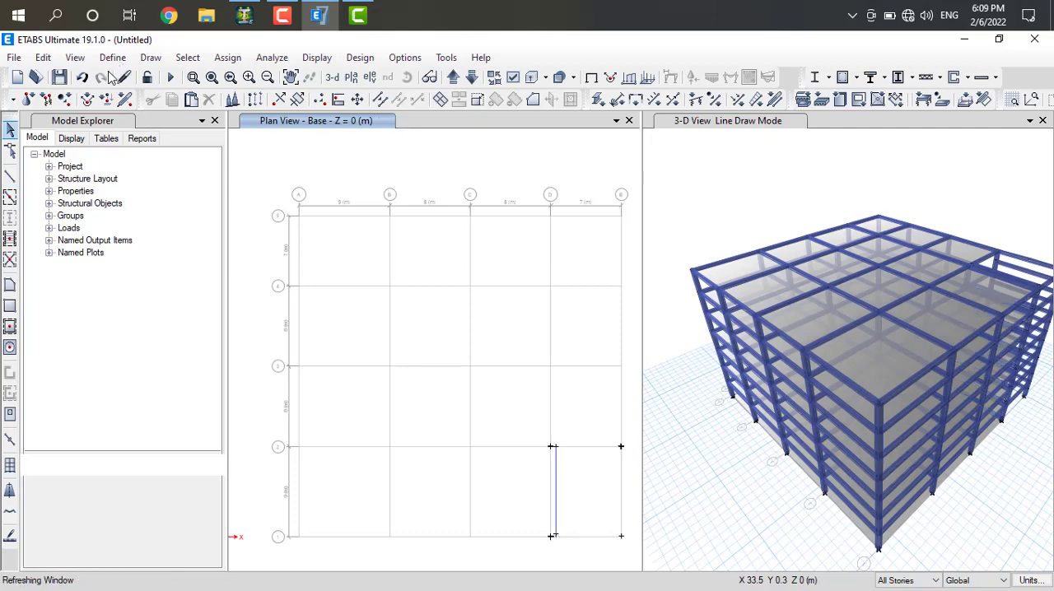
pyautogui.click(82, 77)
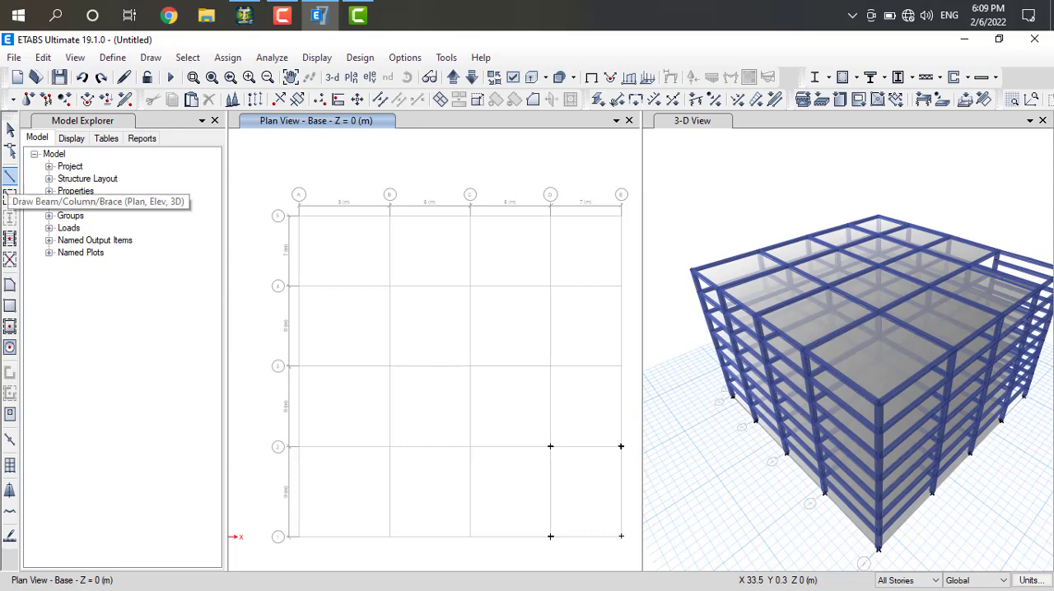
# Start drawing a beam with its section property set to BEAM 350X350
pyautogui.click(10, 174)
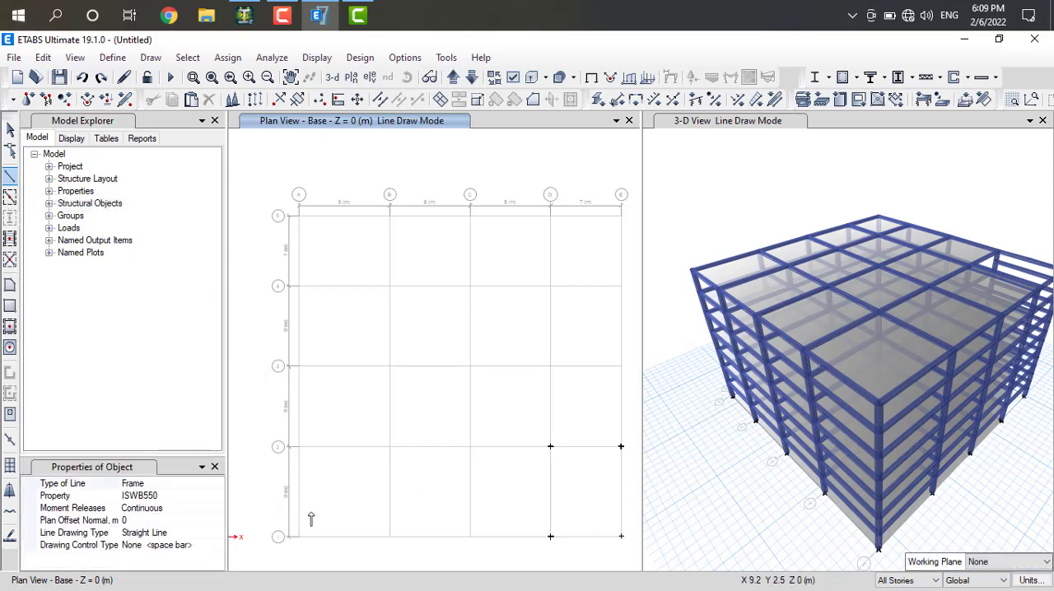
pyautogui.click(149, 496)
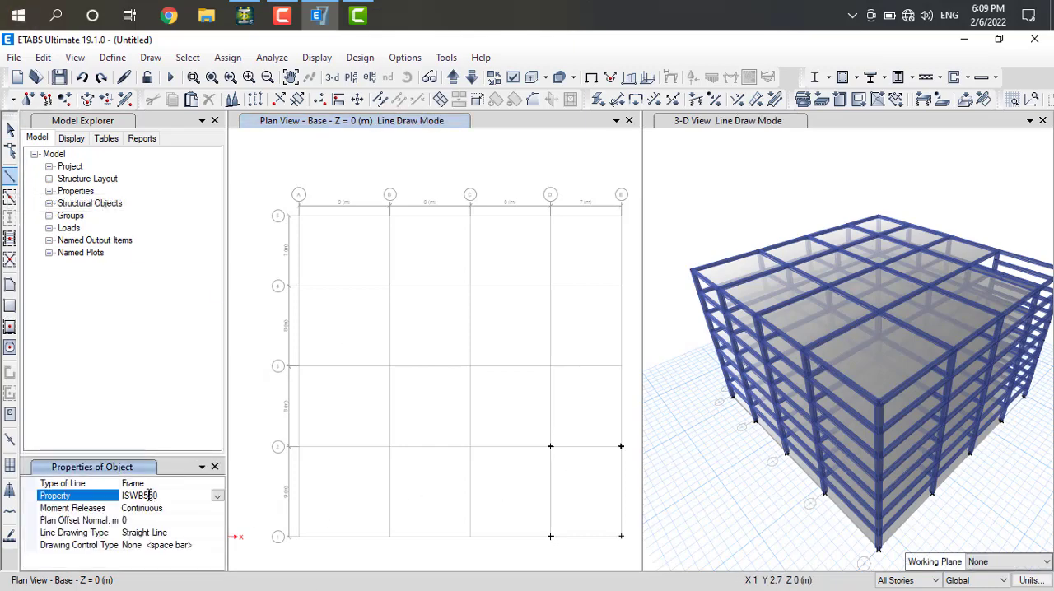
pyautogui.click(216, 496)
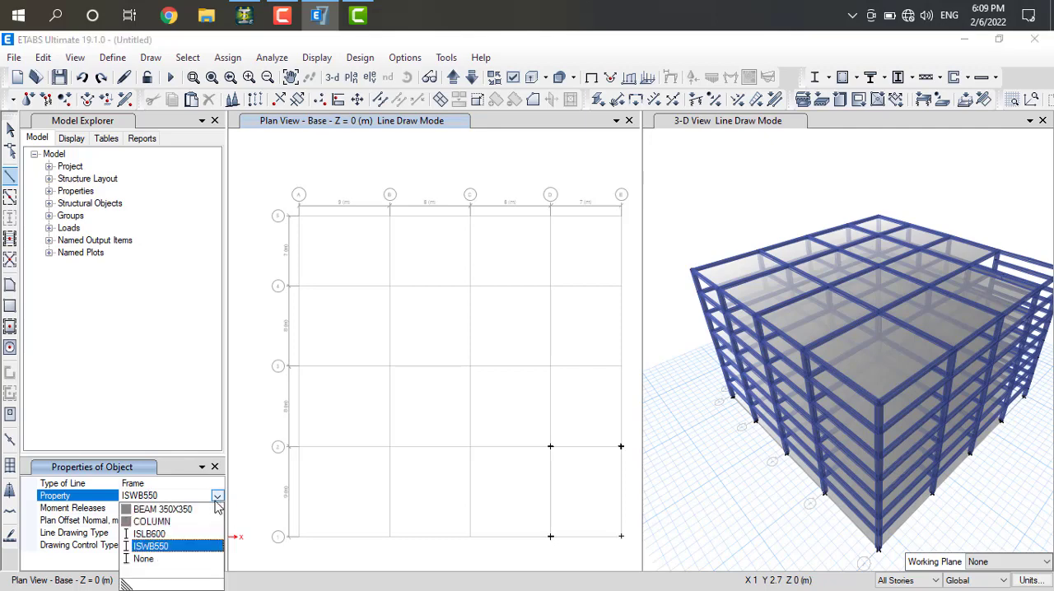
pyautogui.click(164, 510)
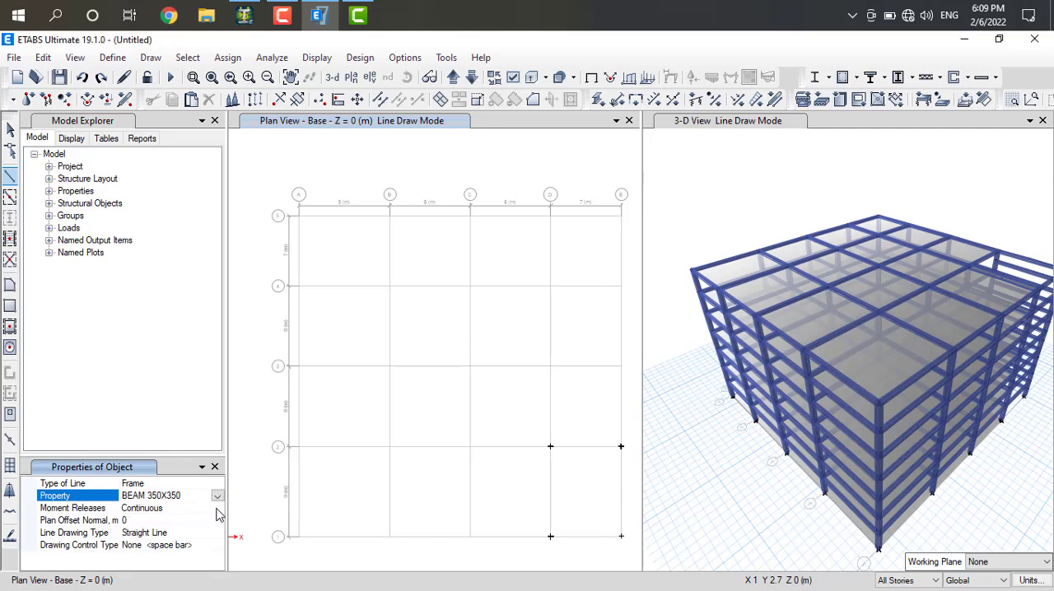
# Try to draw a base-level beam about 9.4 m long along grid D from grid 2 past grid 1, and undo it
pyautogui.click(551, 447)
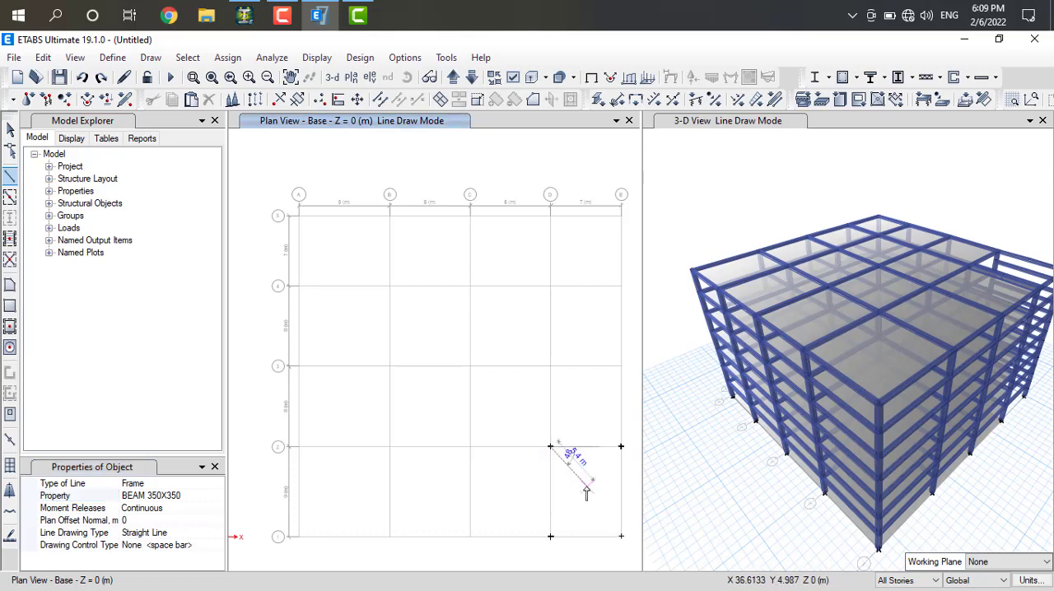
pyautogui.click(551, 539)
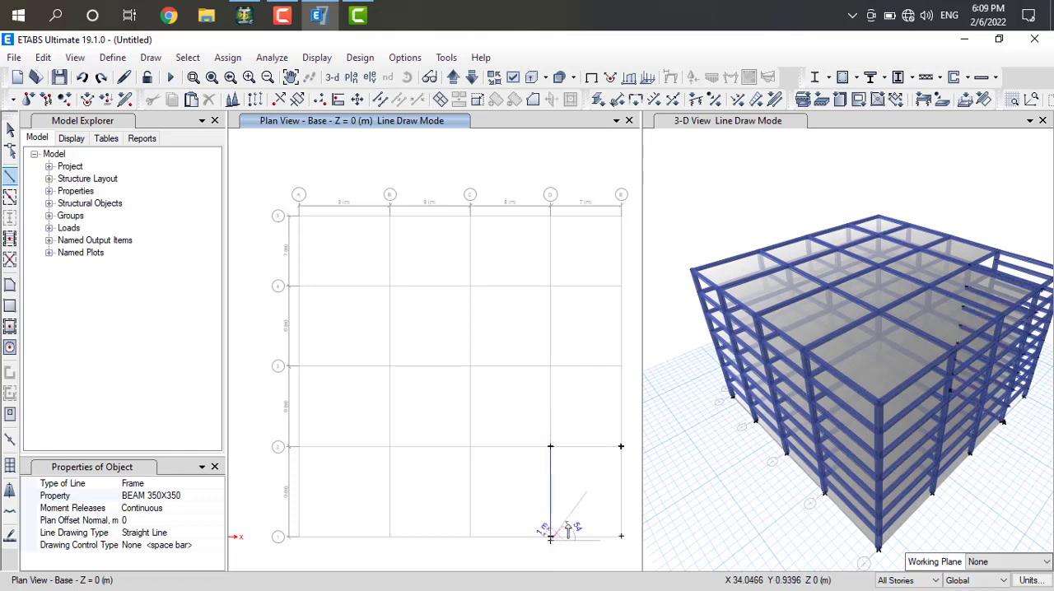
pyautogui.press('Escape')
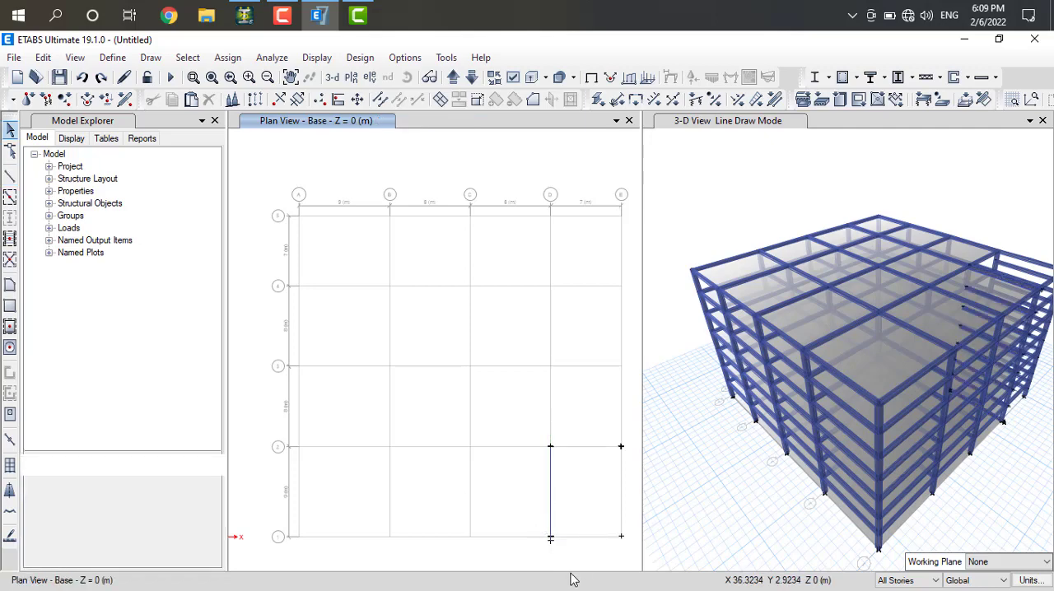
pyautogui.scroll(3, 560, 562)
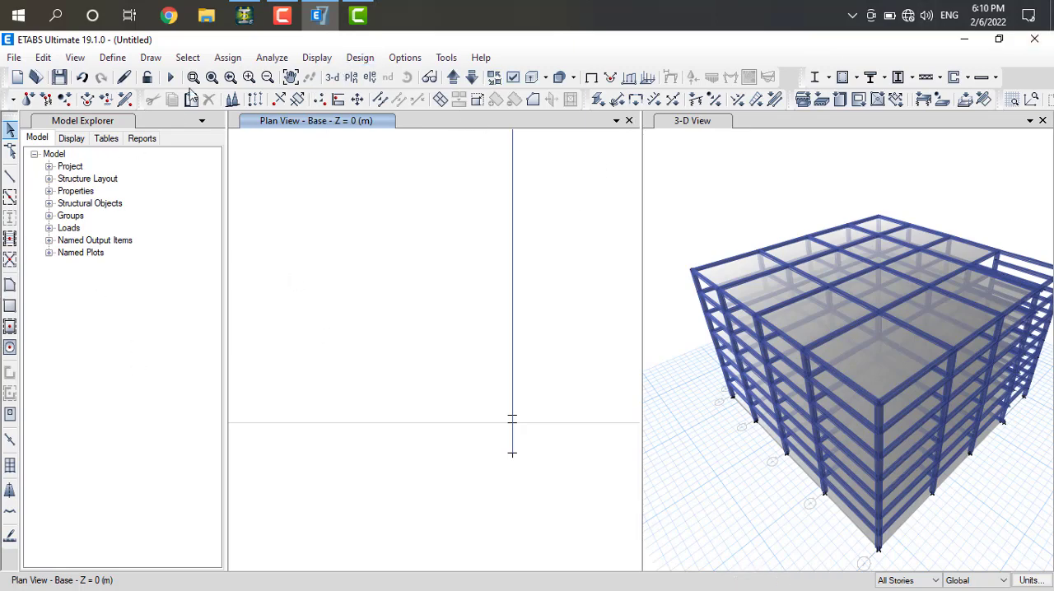
pyautogui.click(83, 78)
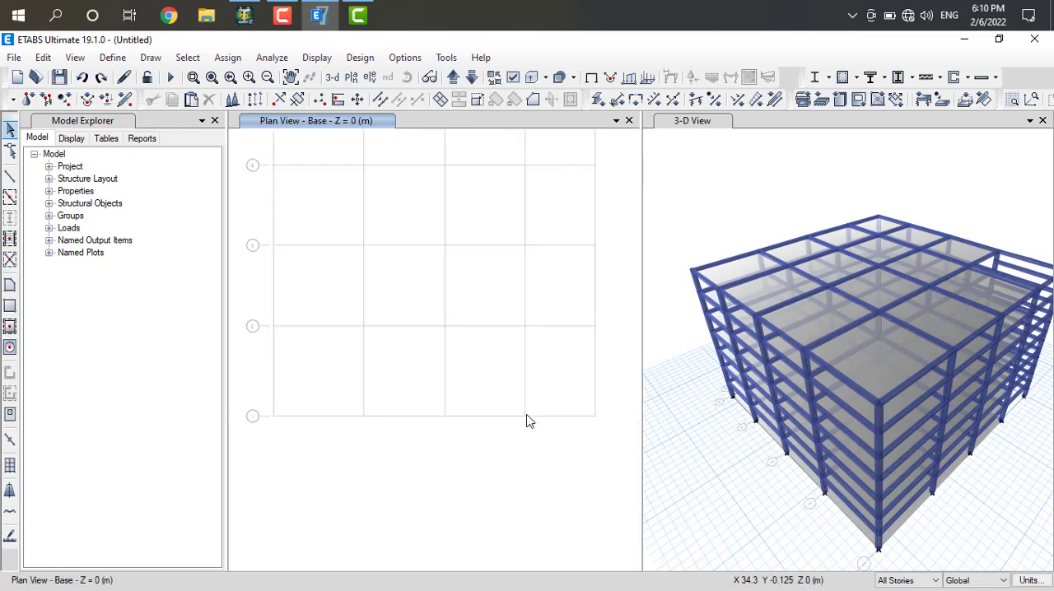
# Draw a BEAM 350X350 frame along grid D from grid point D-2 exactly to D-1 at the Base level
pyautogui.click(10, 175)
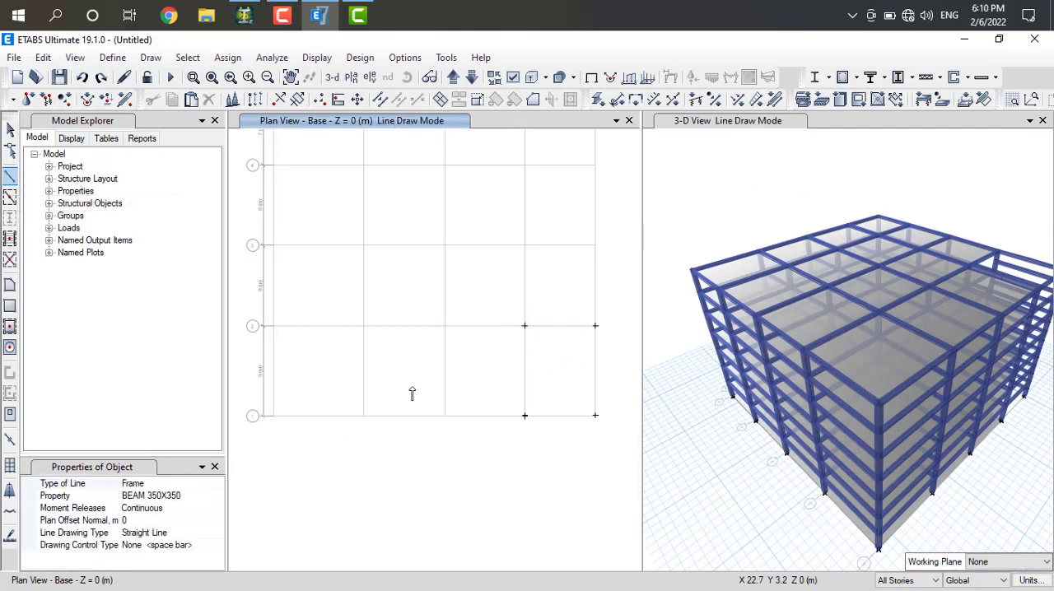
pyautogui.click(524, 327)
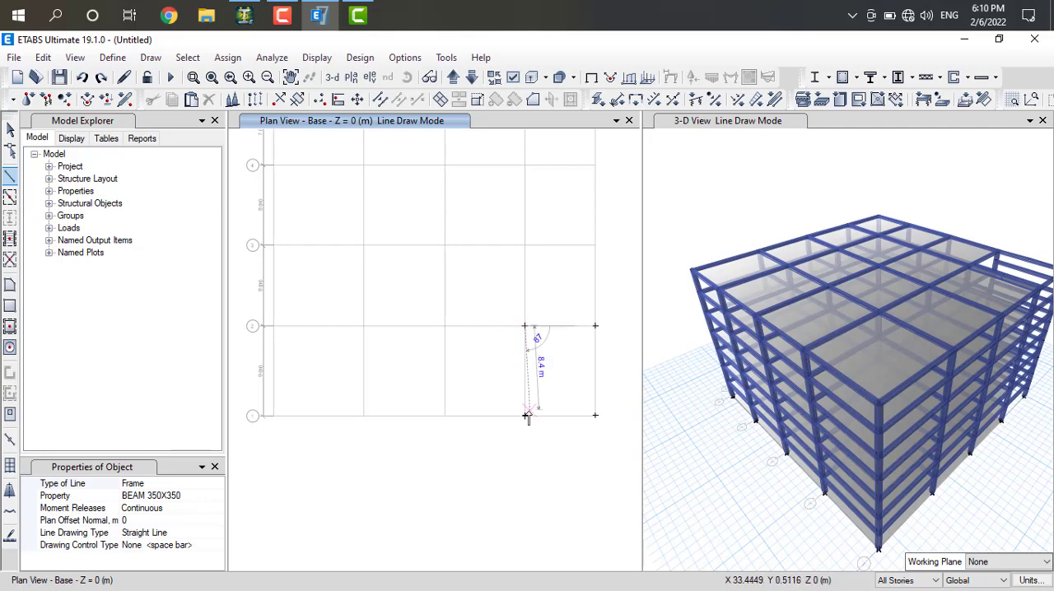
pyautogui.click(525, 415)
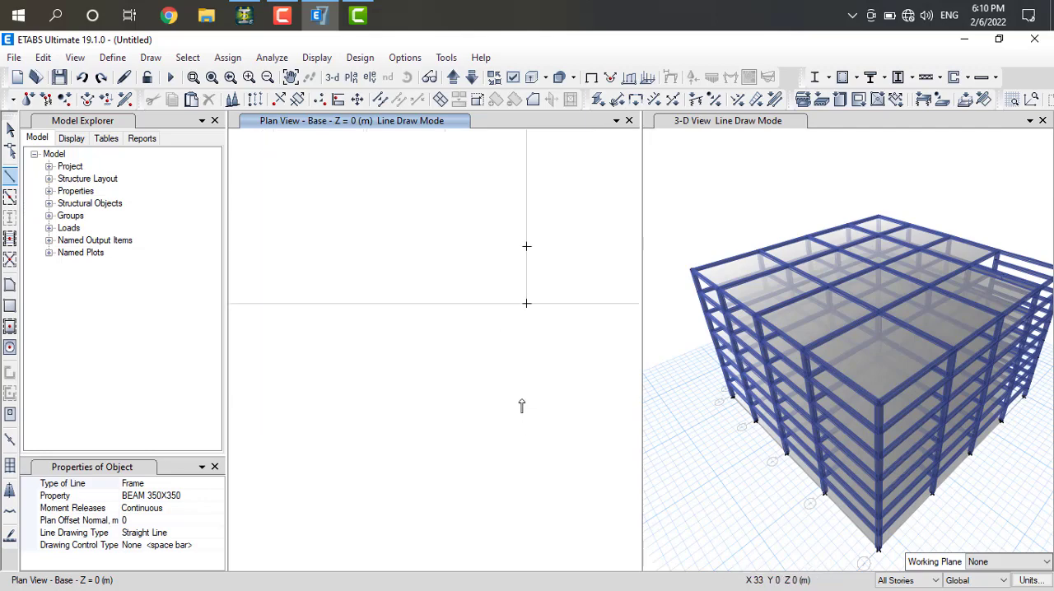
pyautogui.doubleClick(527, 304)
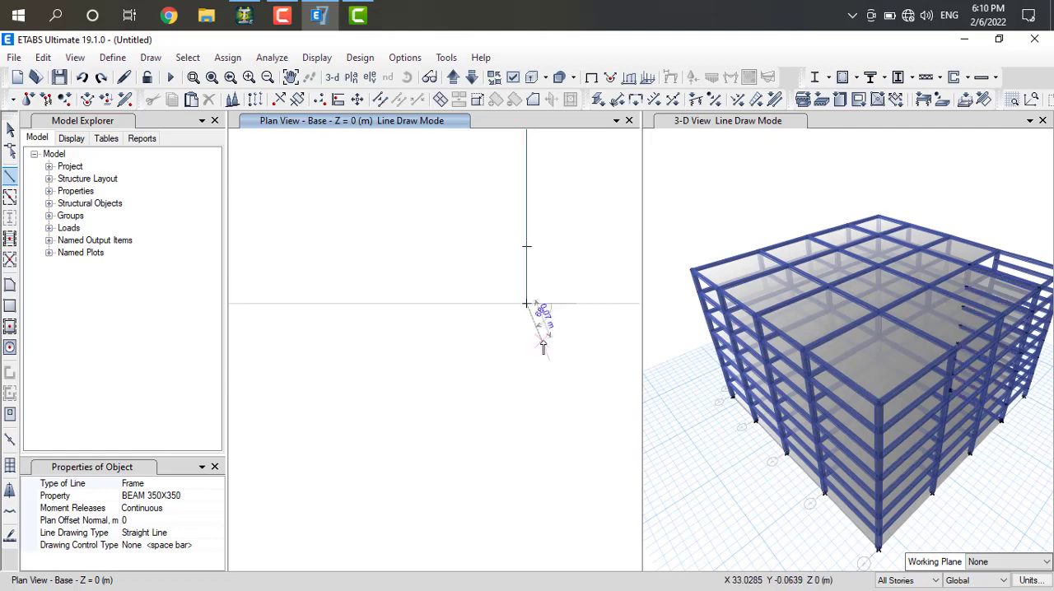
pyautogui.scroll(-2, 540, 347)
pyautogui.click(672, 223)
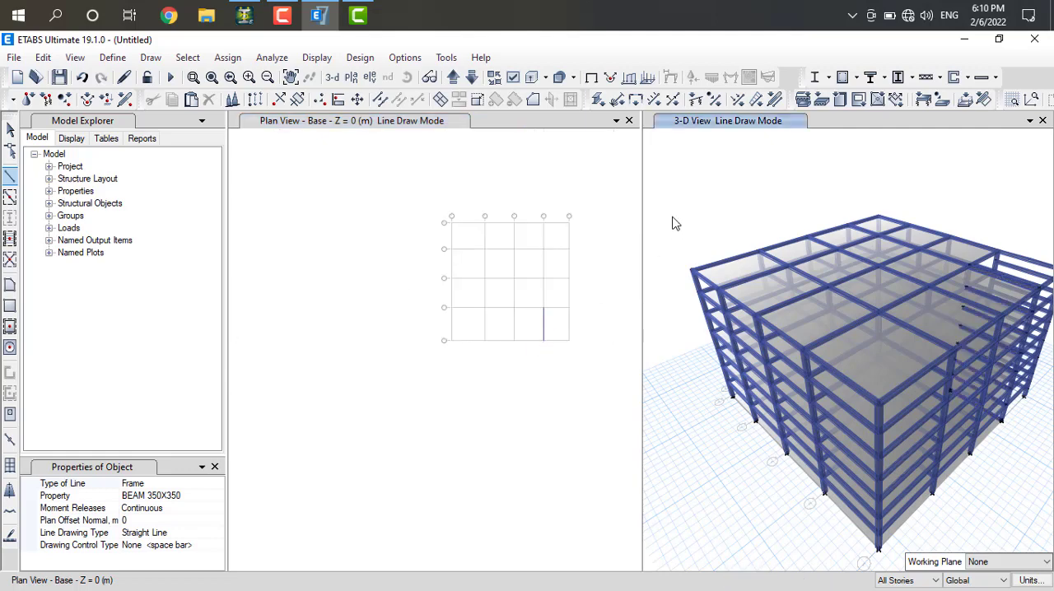
pyautogui.click(513, 251)
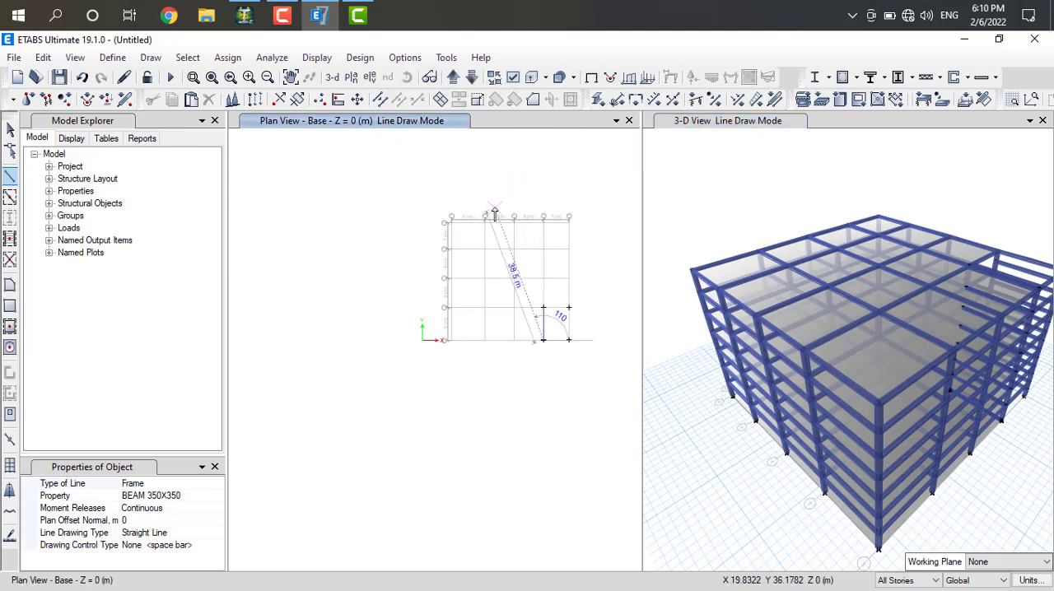
pyautogui.press('Escape')
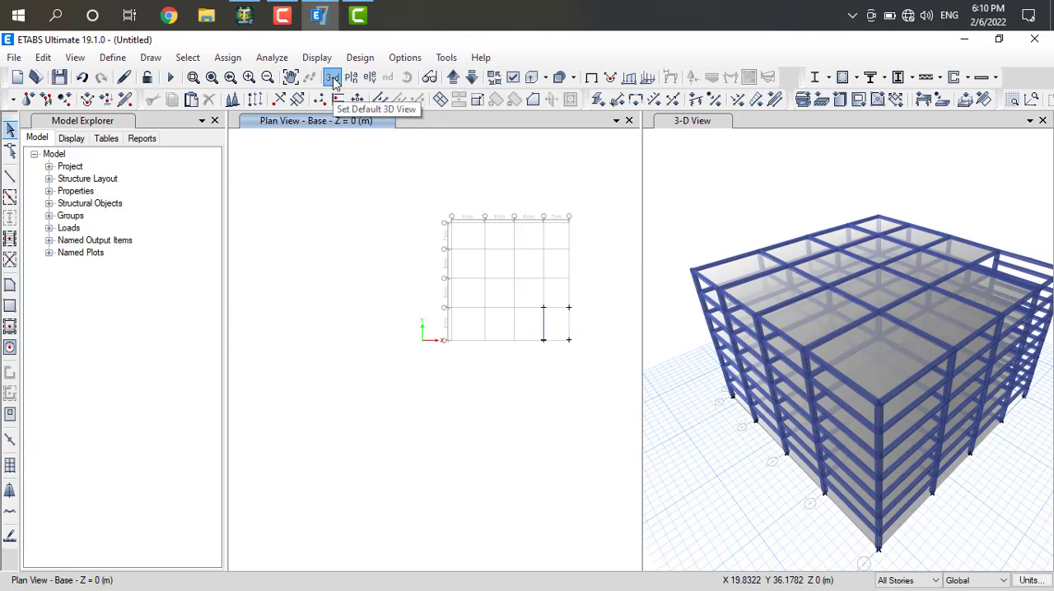
# Show the default 3D view, clear the multi-story beam selection and limit drawing and selection to One Story
pyautogui.click(332, 78)
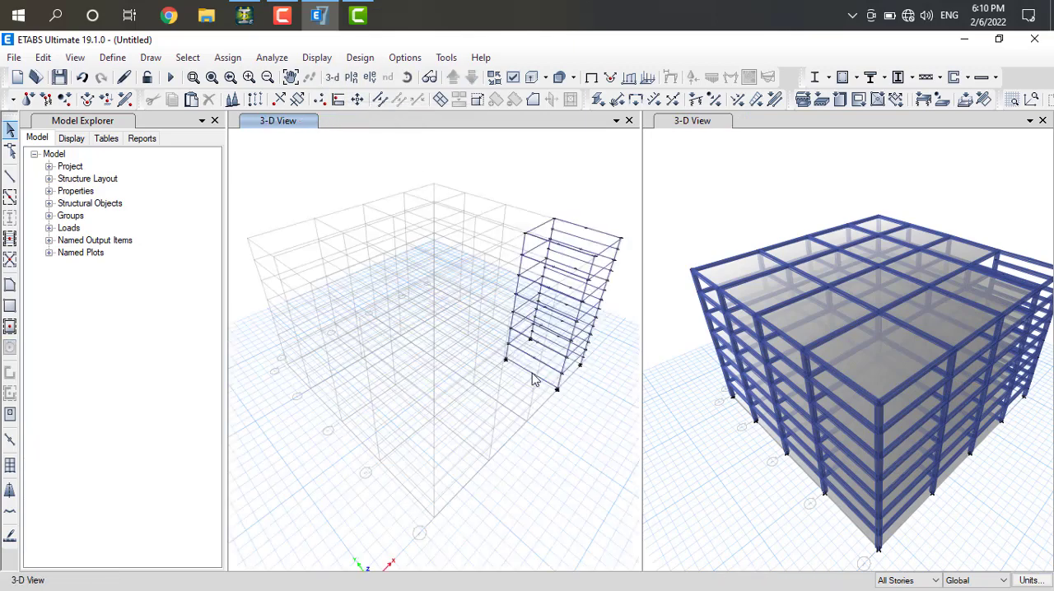
pyautogui.scroll(6, 537, 377)
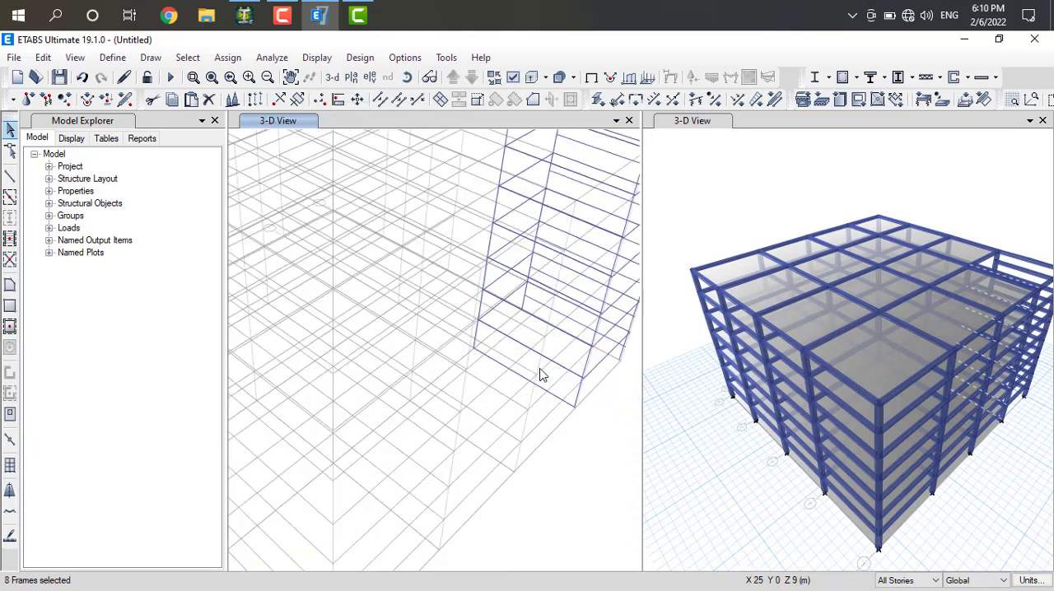
pyautogui.scroll(-5, 542, 376)
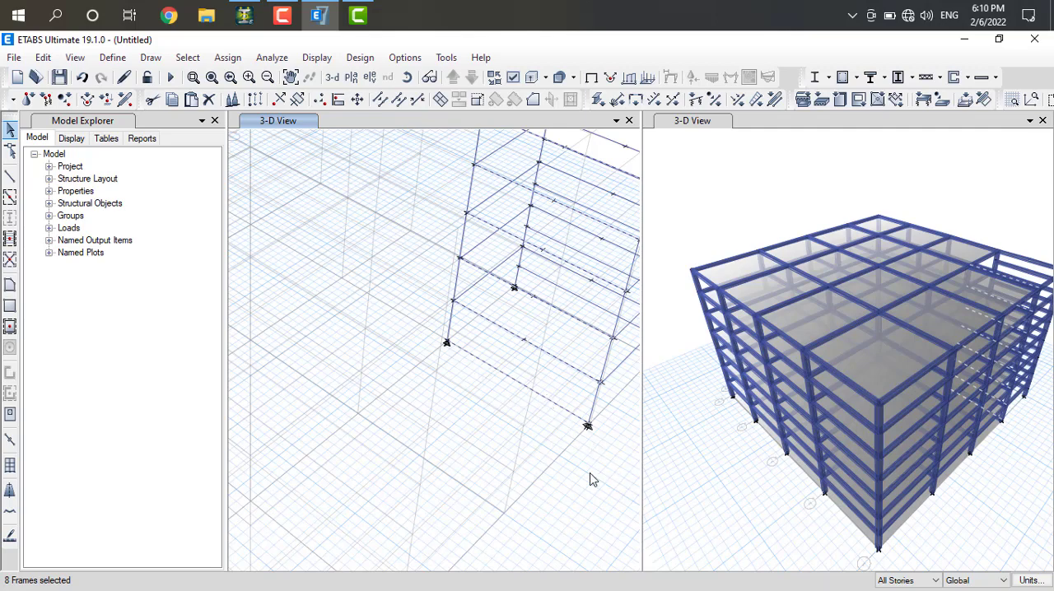
pyautogui.press('Escape')
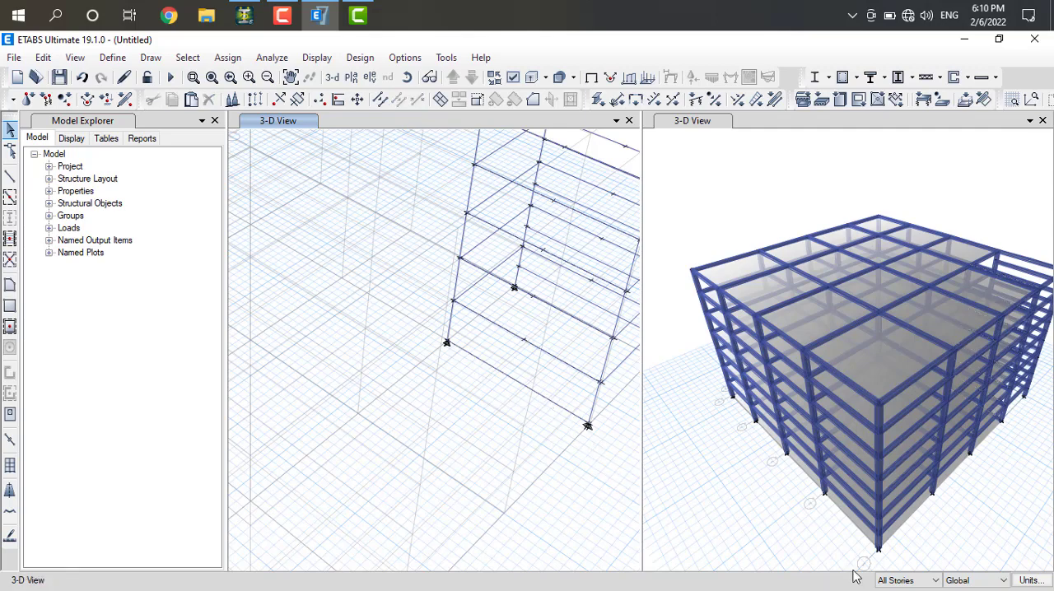
pyautogui.click(932, 582)
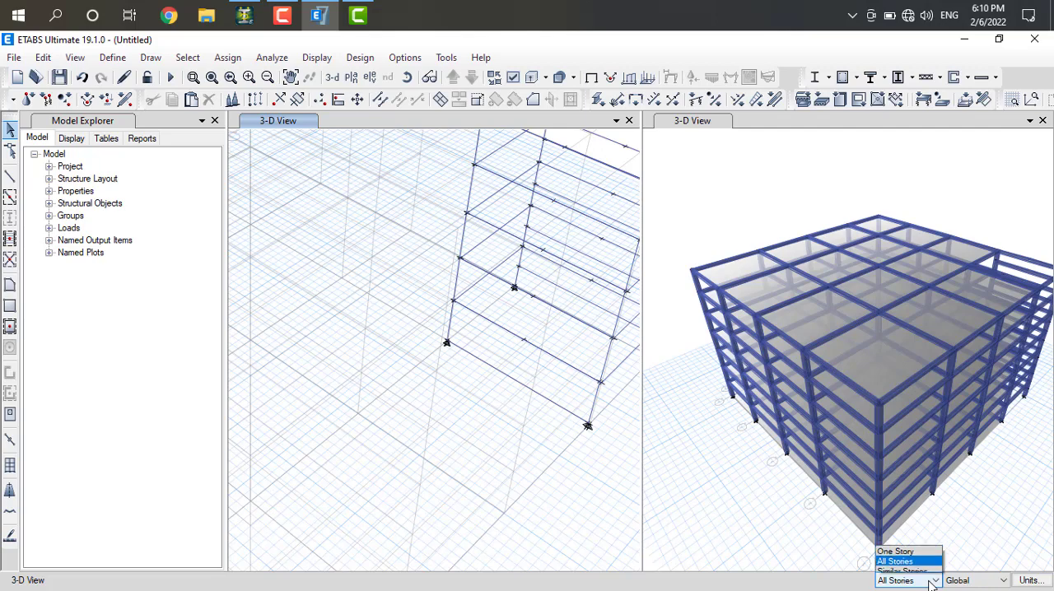
pyautogui.click(888, 547)
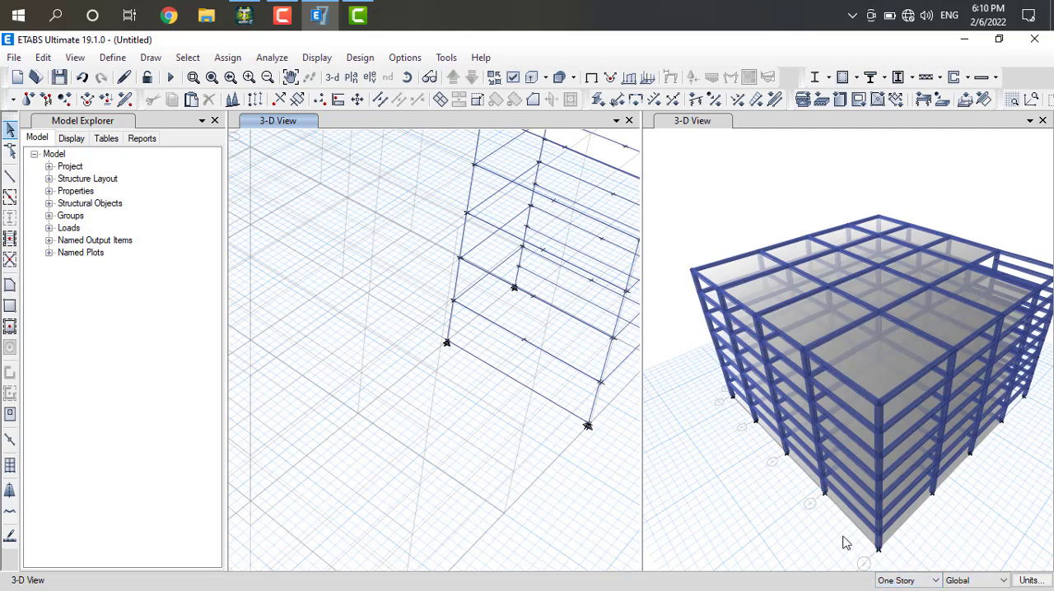
# Divide the base-level grid D beam into 2 frame objects
pyautogui.click(517, 385)
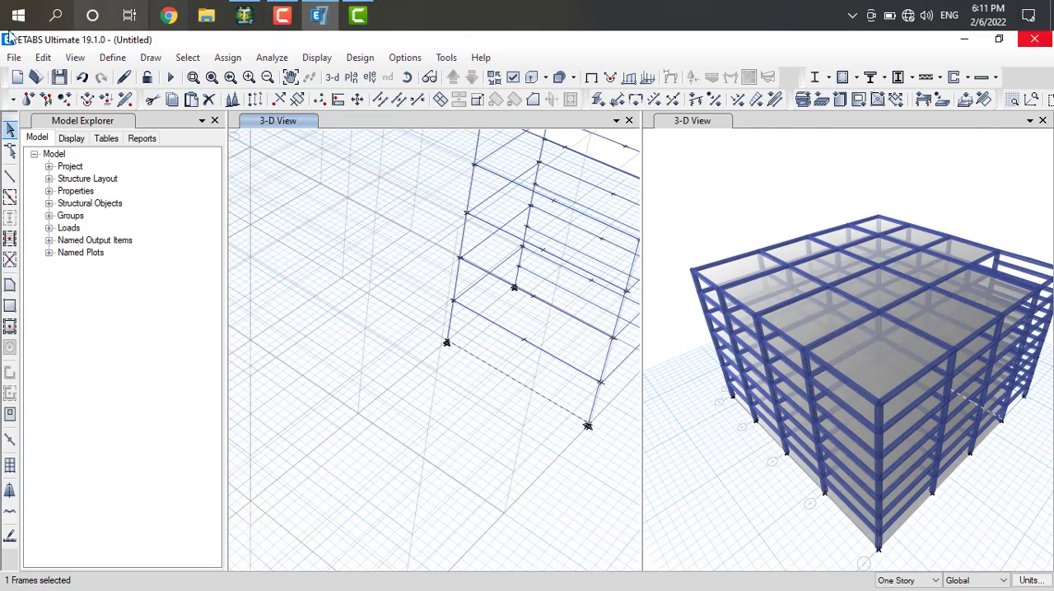
pyautogui.click(56, 58)
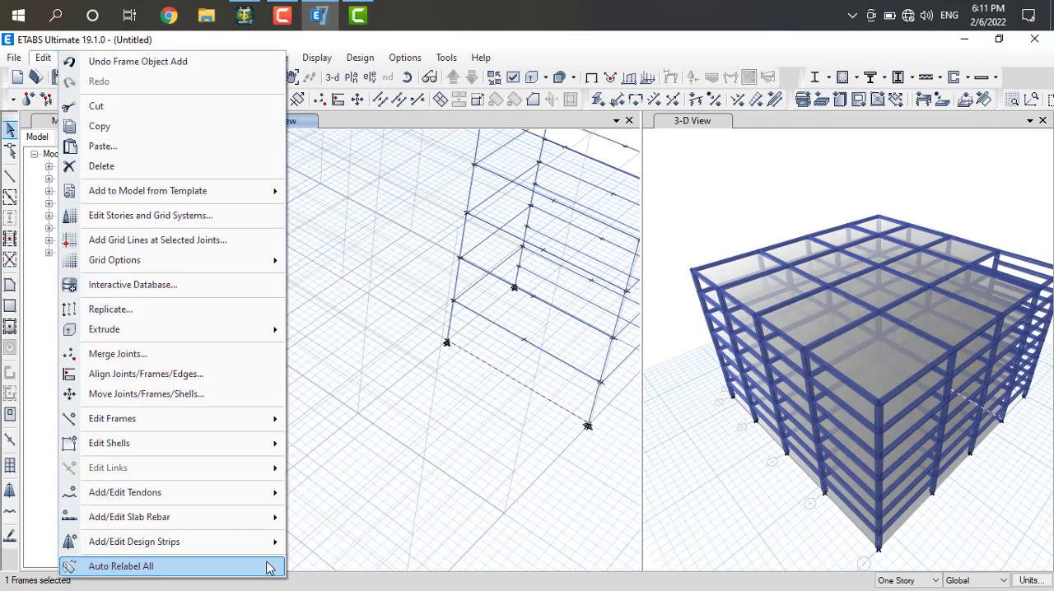
pyautogui.moveTo(200, 419)
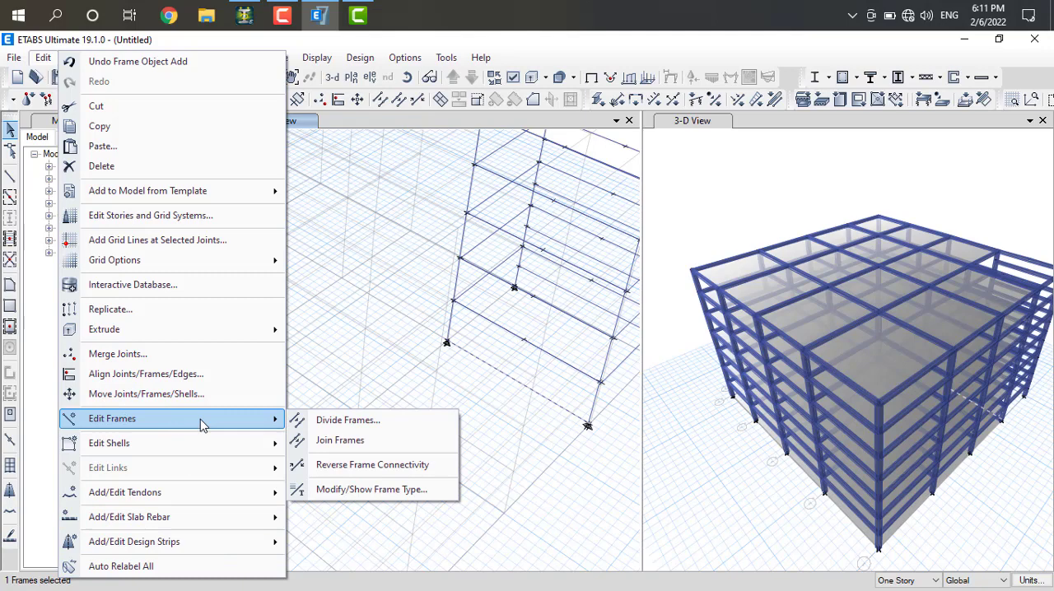
pyautogui.click(330, 420)
pyautogui.click(604, 351)
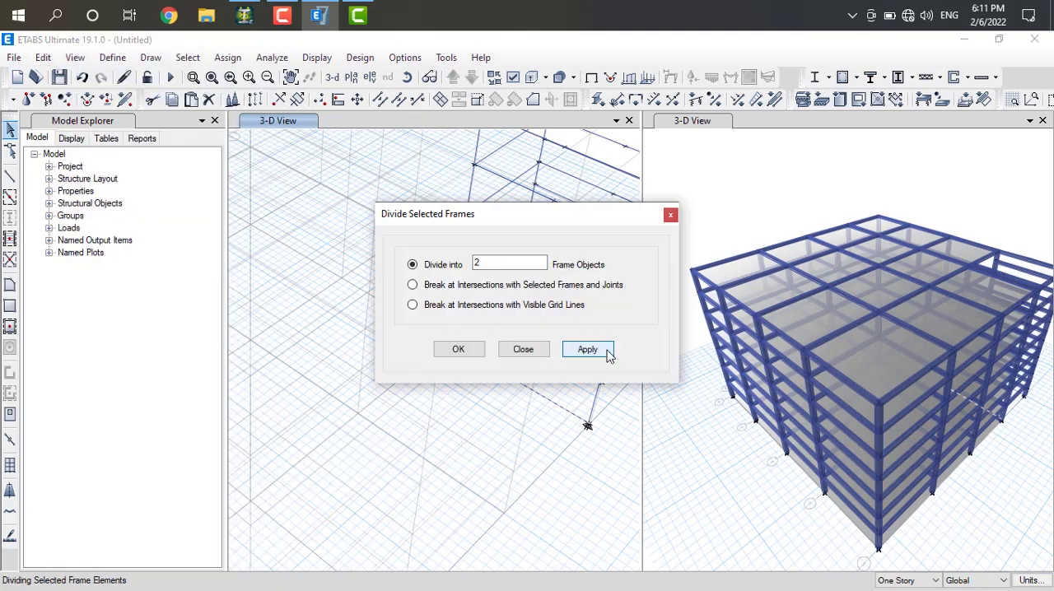
pyautogui.click(481, 353)
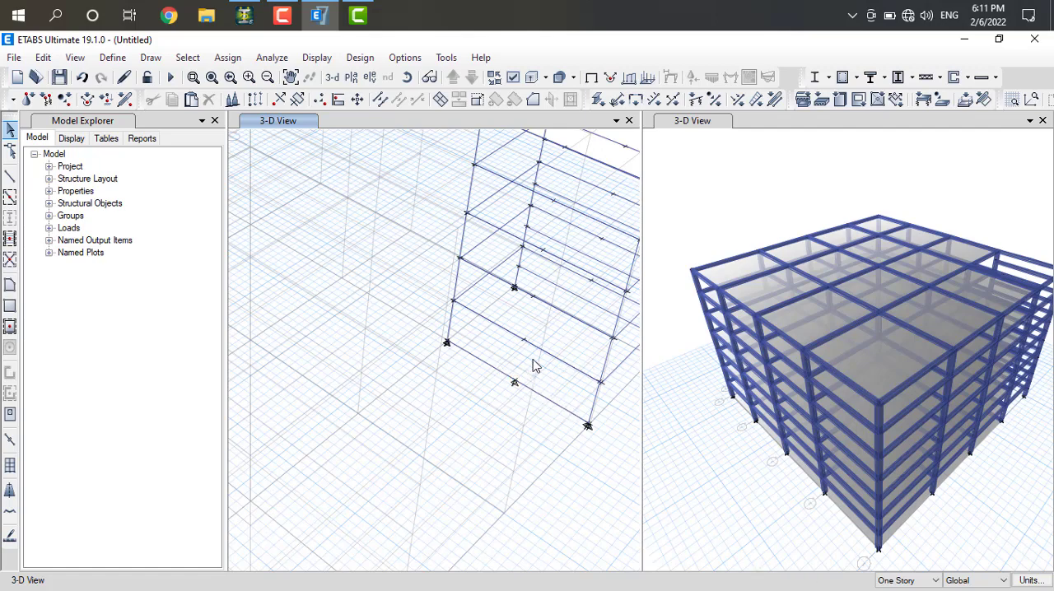
# Set the story scope for drawing and selection to All Stories
pyautogui.click(904, 581)
pyautogui.click(897, 560)
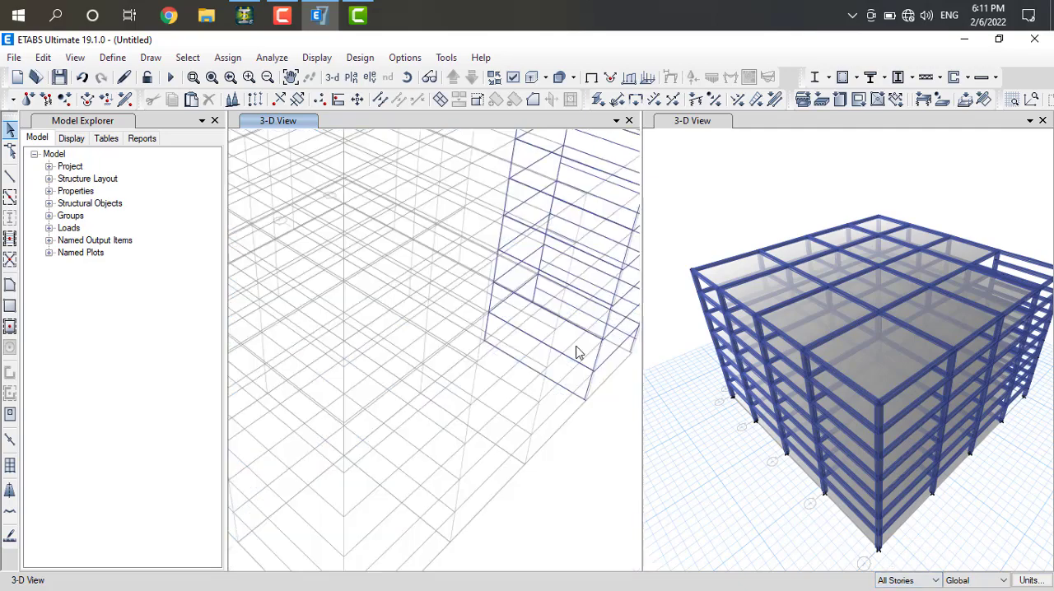
pyautogui.scroll(-5, 589, 341)
pyautogui.scroll(6, 602, 319)
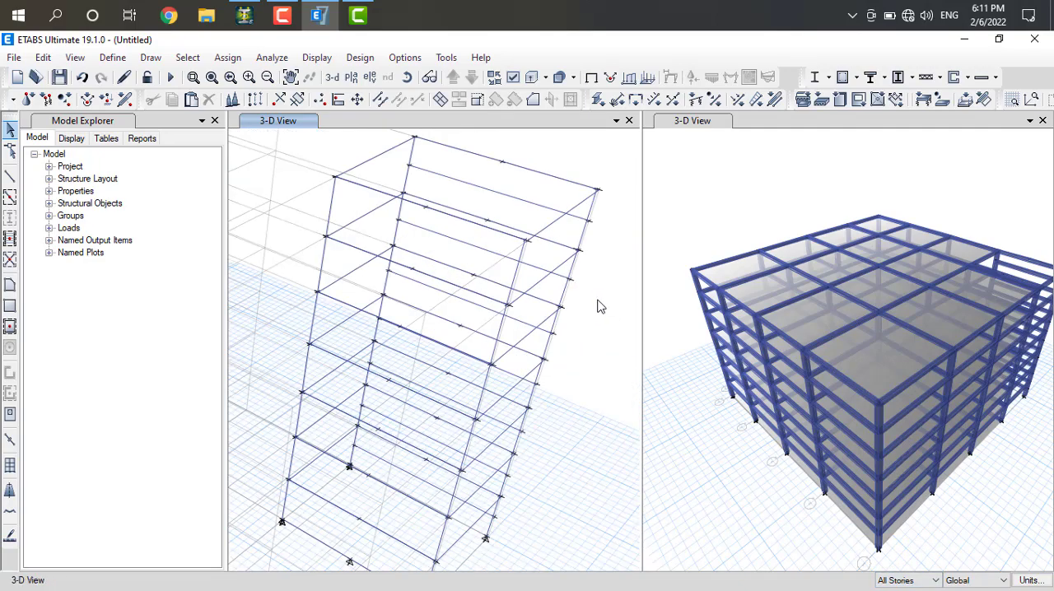
pyautogui.scroll(-3, 599, 302)
pyautogui.scroll(4, 587, 264)
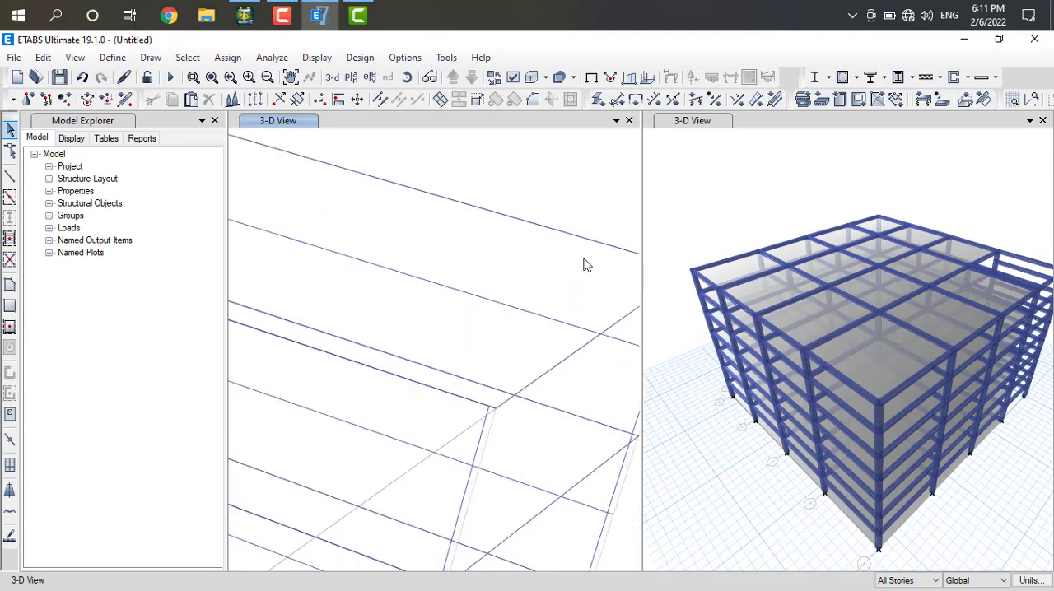
pyautogui.scroll(-3, 552, 289)
pyautogui.scroll(1, 549, 301)
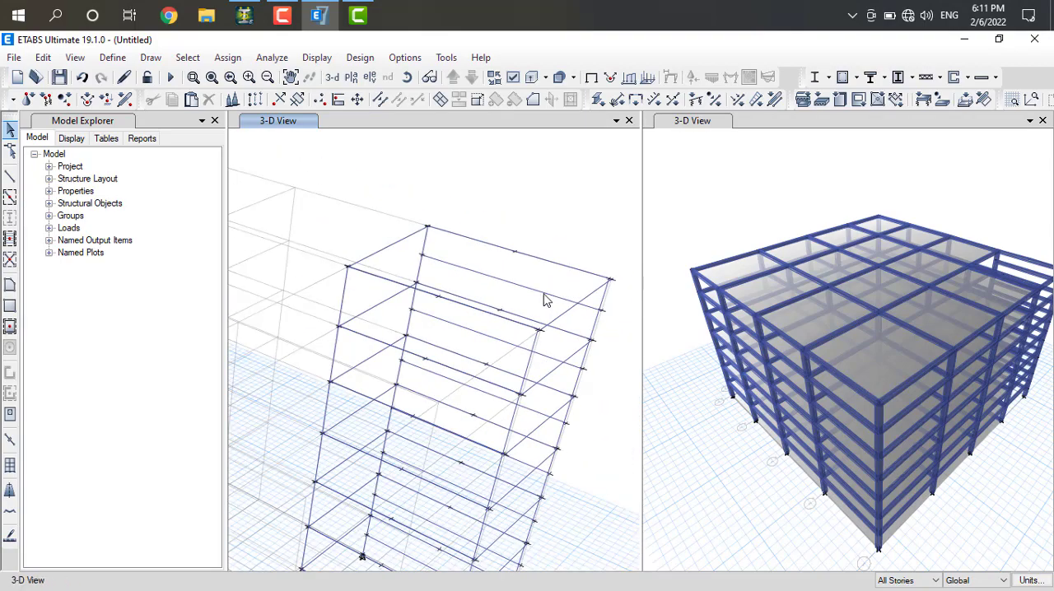
# Copy the intermediate beams on the stair bay's outer side and paste them with Delta X -1 m and Delta Z 0 m
pyautogui.click(543, 297)
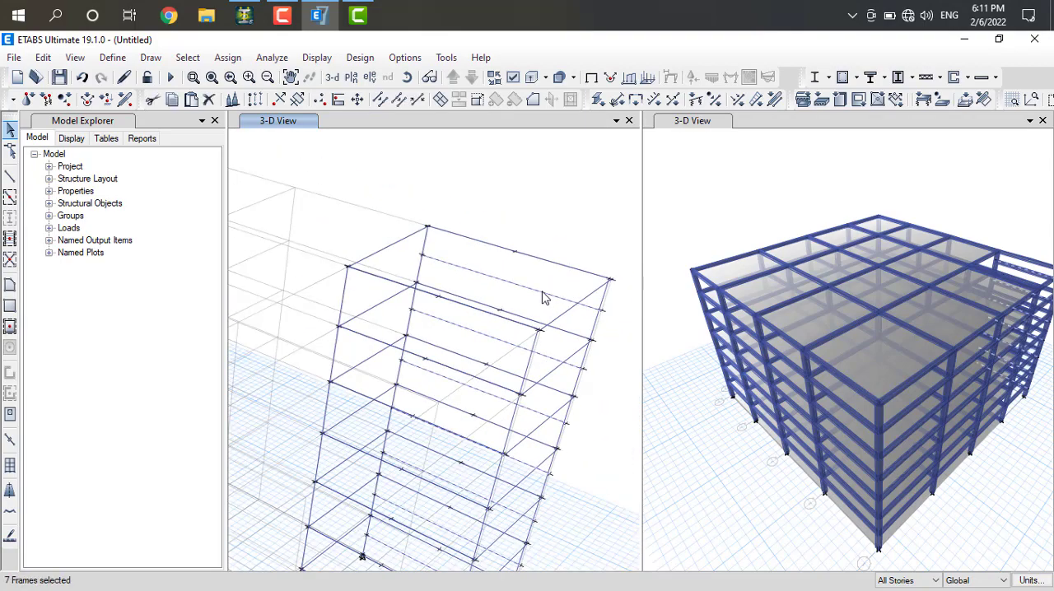
pyautogui.click(172, 100)
pyautogui.click(191, 100)
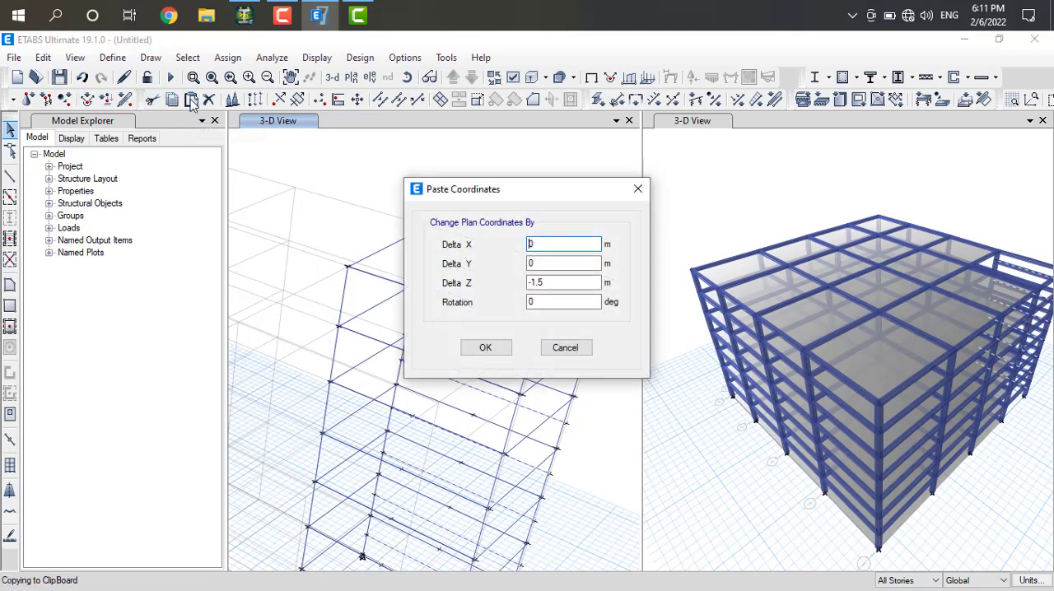
pyautogui.click(536, 245)
pyautogui.moveTo(554, 283); pyautogui.dragTo(474, 278)
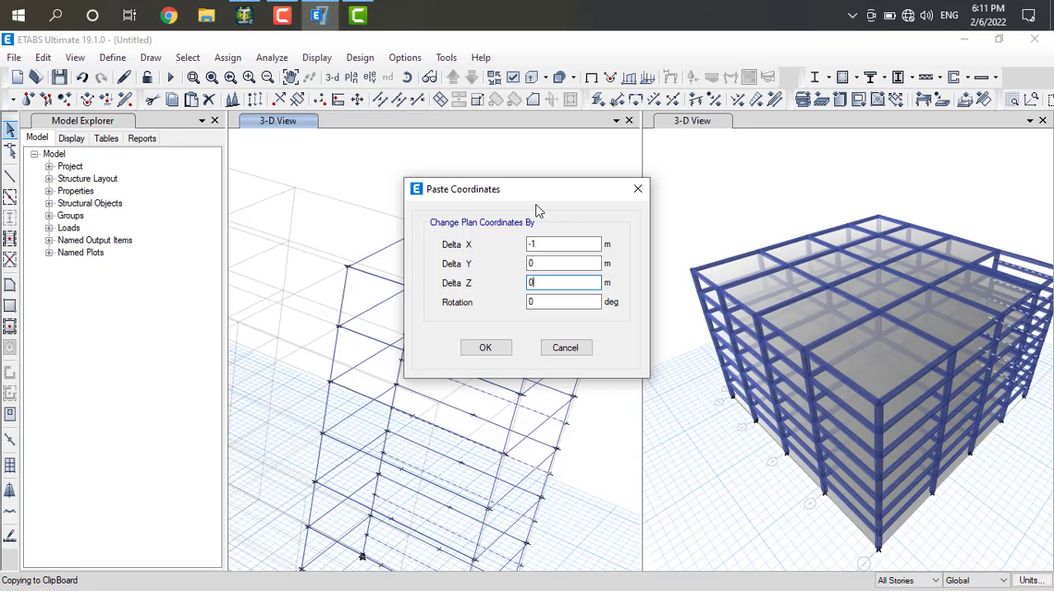
pyautogui.click(472, 348)
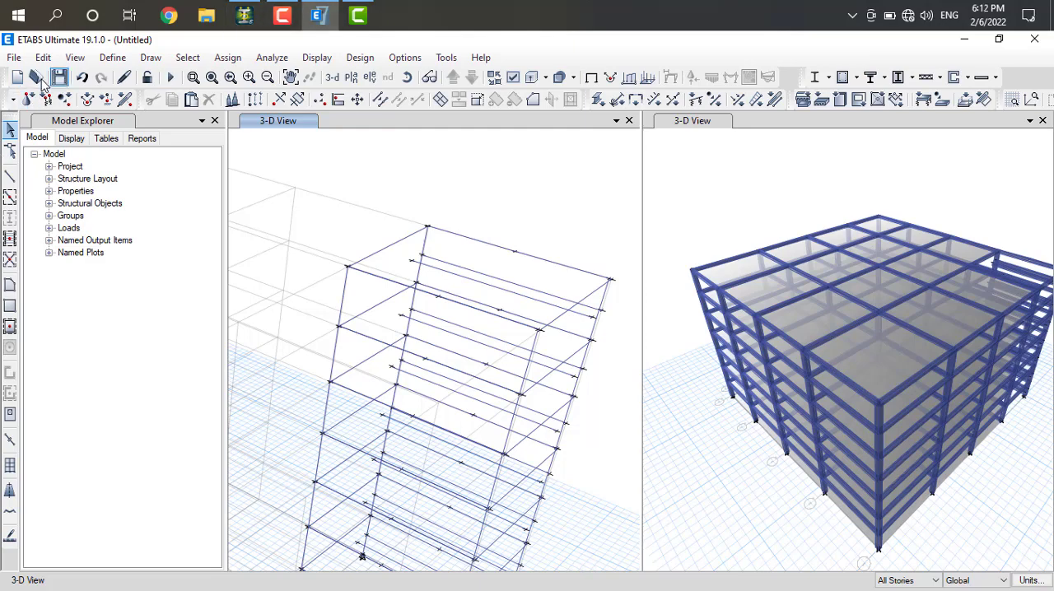
# Draw a SLAB 150 strip on all stories between each outer intermediate beam and its copy 1 m away
pyautogui.click(10, 285)
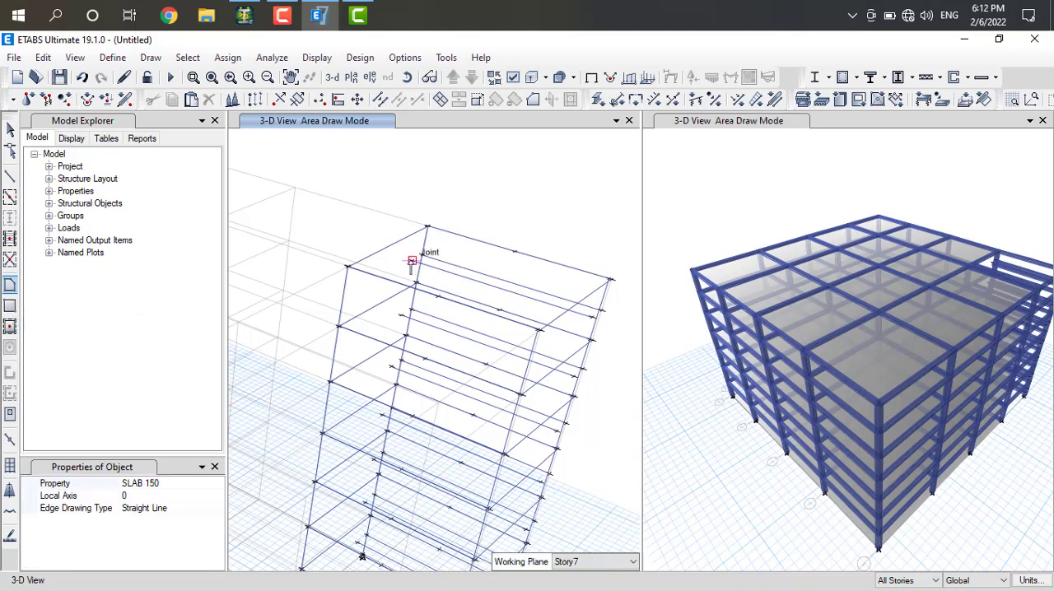
pyautogui.click(425, 229)
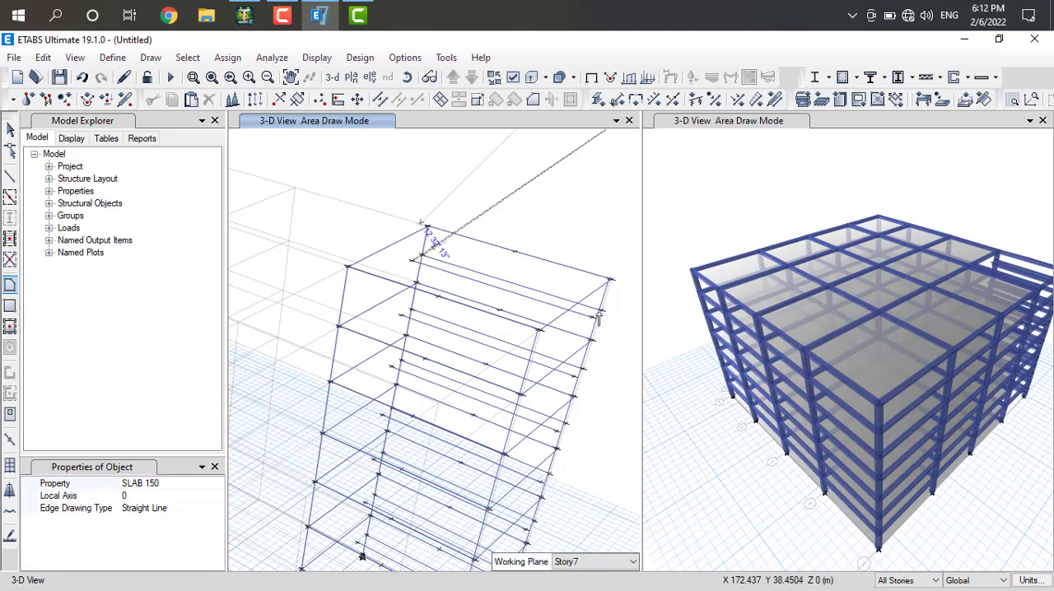
pyautogui.click(598, 313)
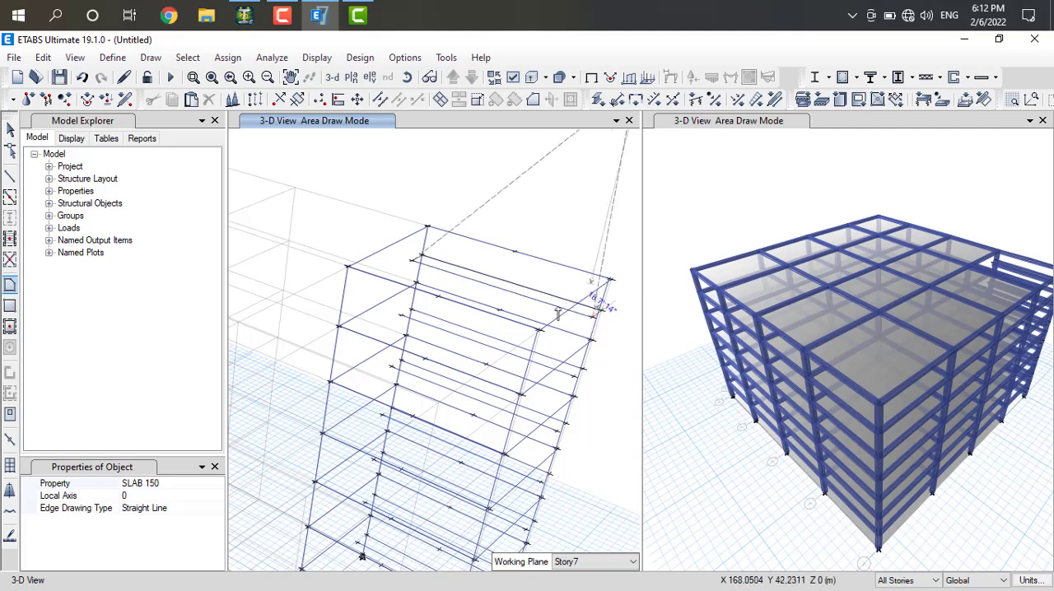
pyautogui.doubleClick(412, 261)
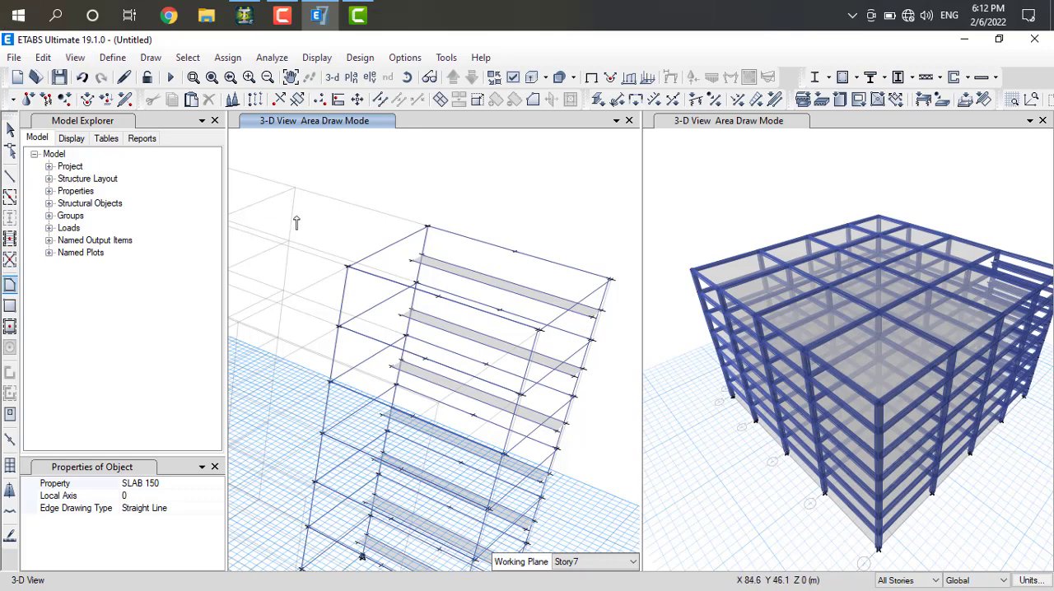
pyautogui.press('Escape')
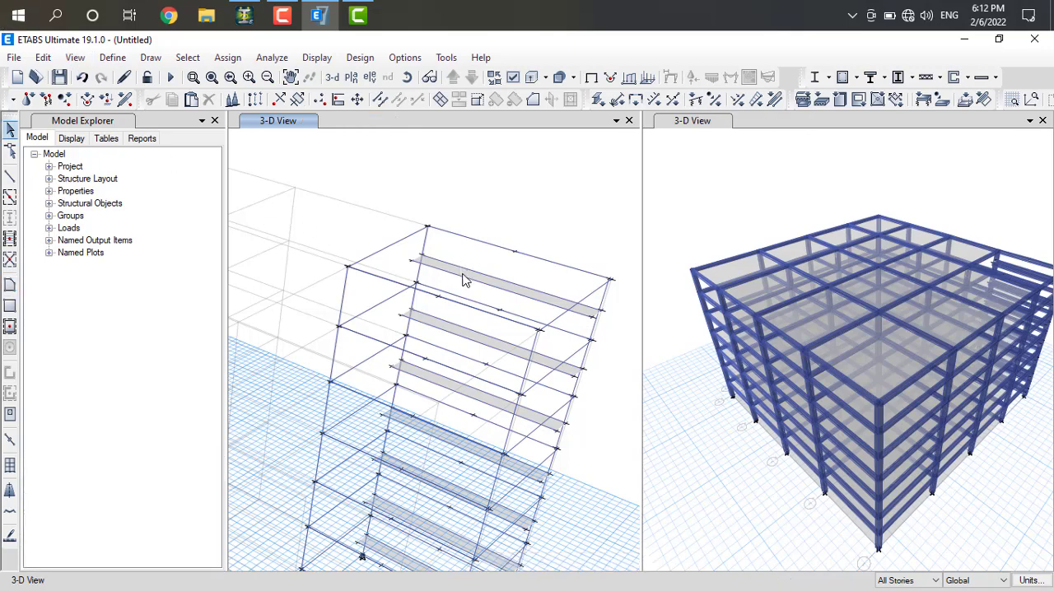
# Try to divide the slab strips into 1 by 2 areas with the beams along both long edges selected
pyautogui.click(463, 280)
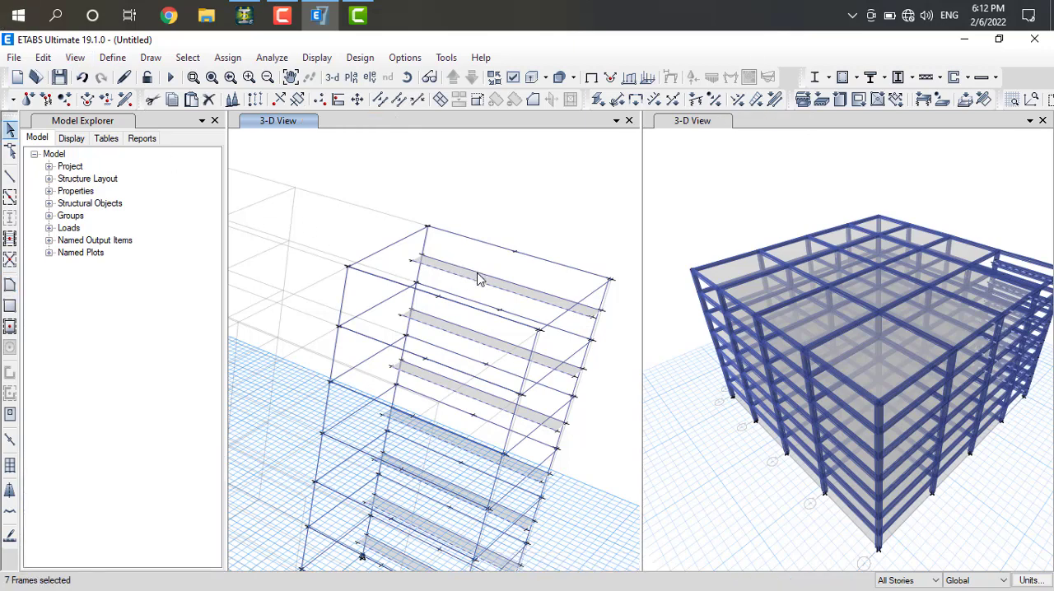
pyautogui.click(479, 278)
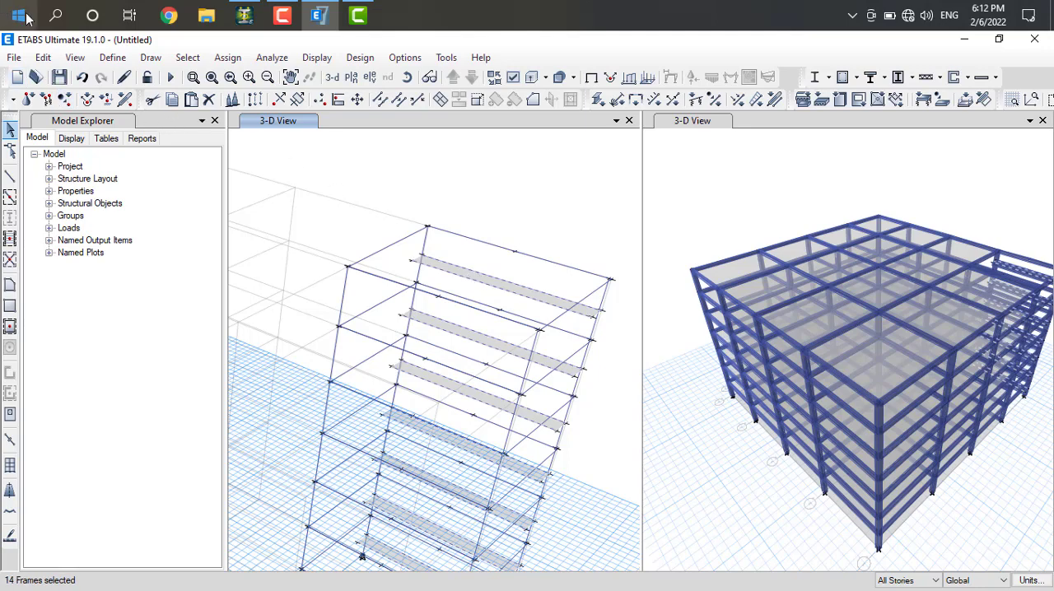
pyautogui.click(46, 58)
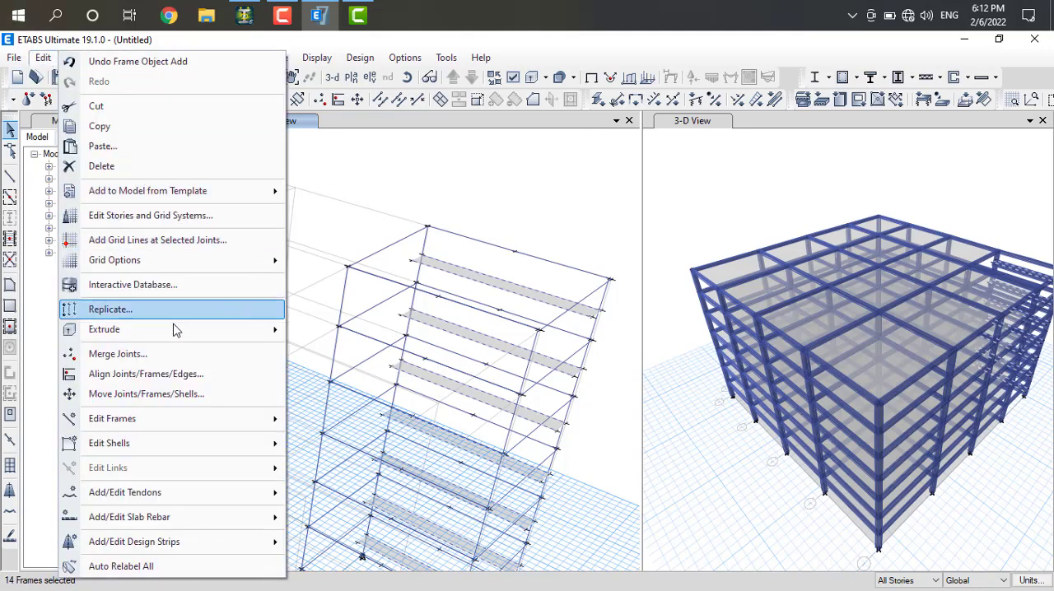
pyautogui.moveTo(165, 444)
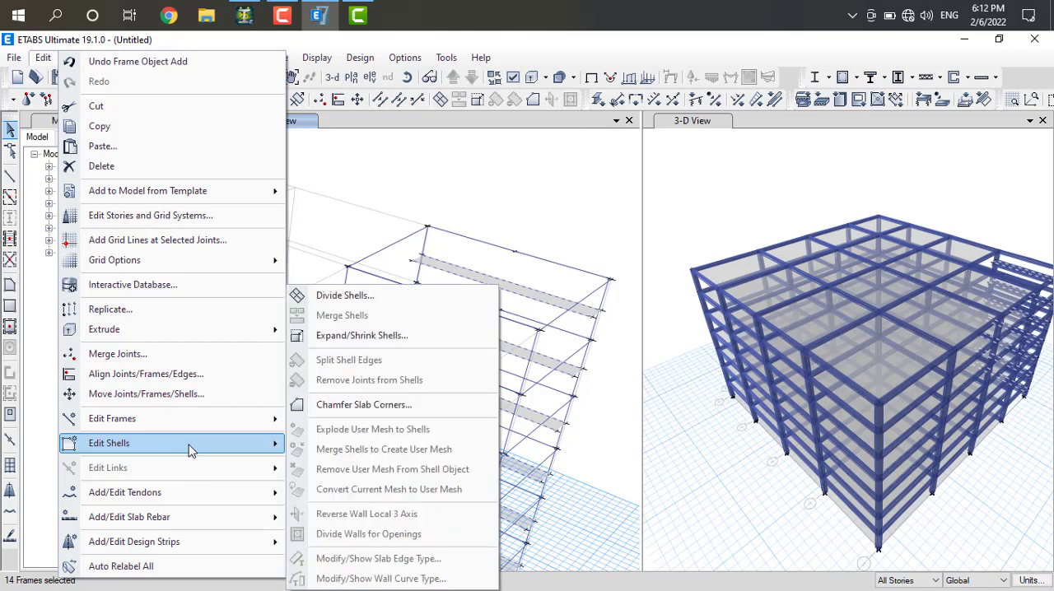
pyautogui.click(344, 296)
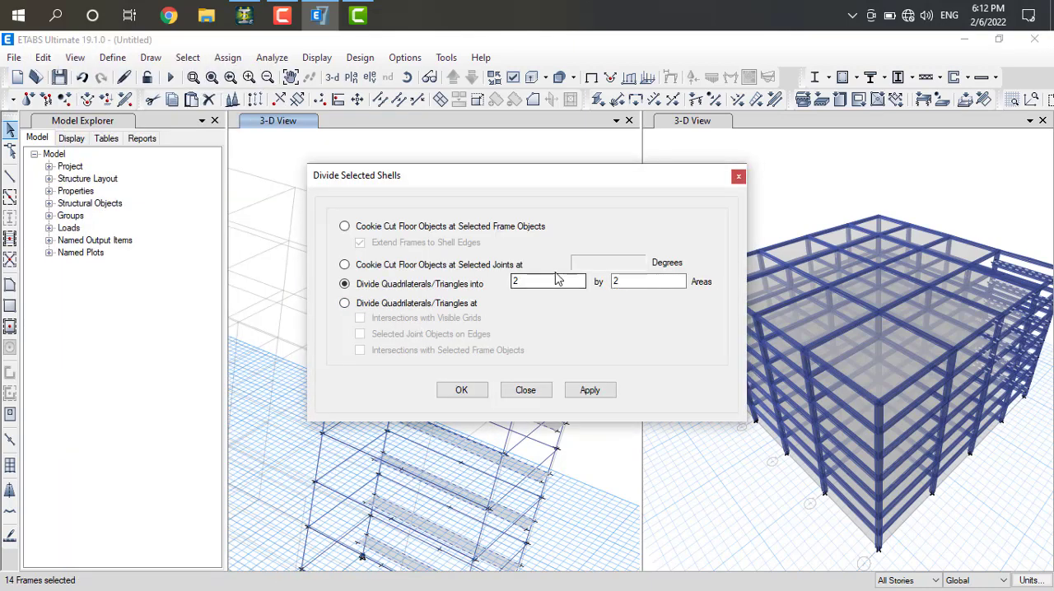
pyautogui.moveTo(545, 287); pyautogui.dragTo(510, 281)
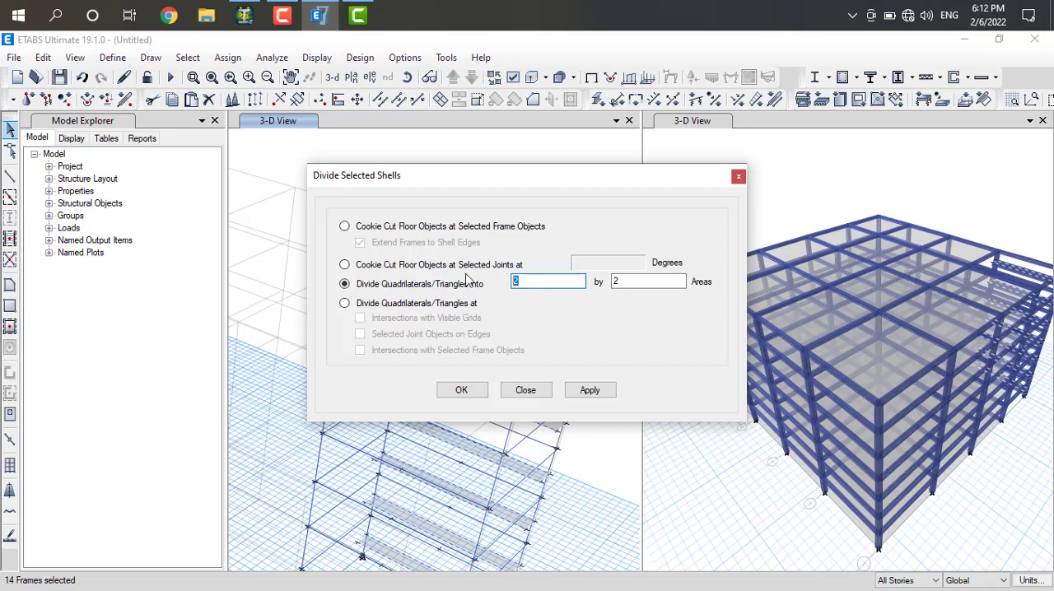
pyautogui.write('1')
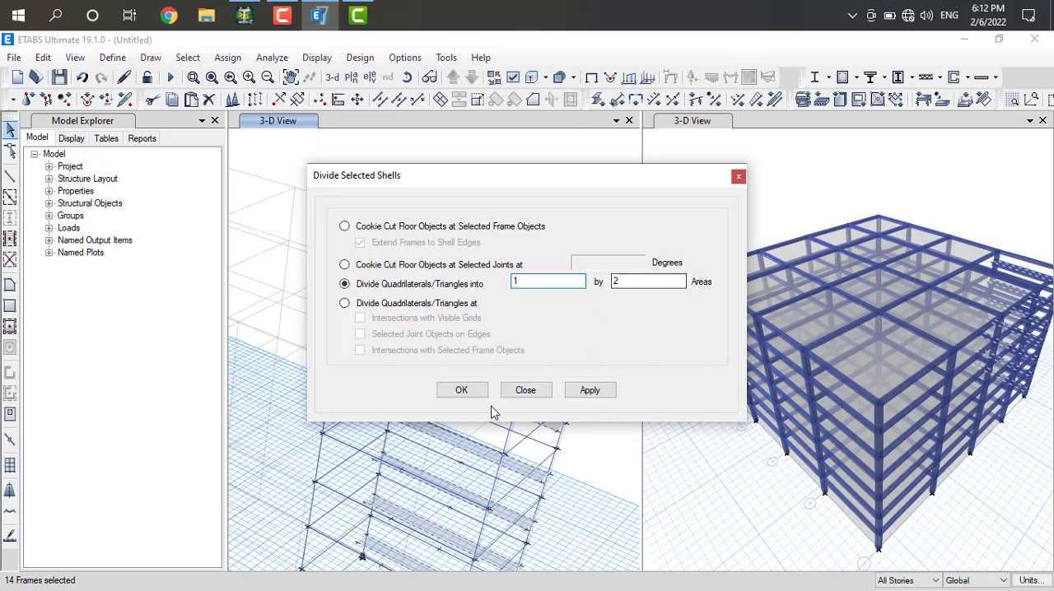
pyautogui.click(576, 394)
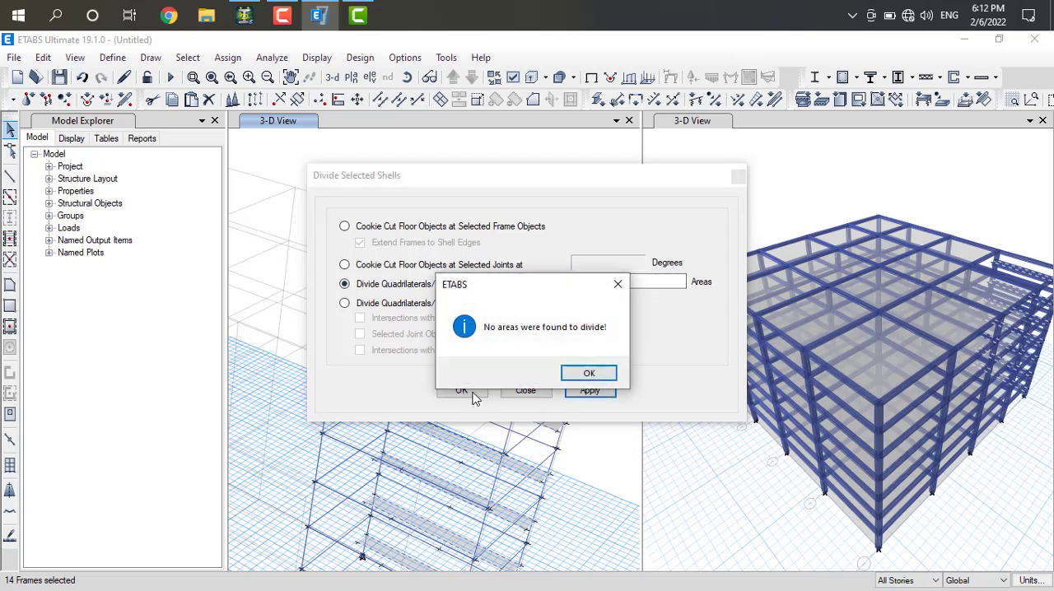
pyautogui.click(618, 283)
pyautogui.click(739, 177)
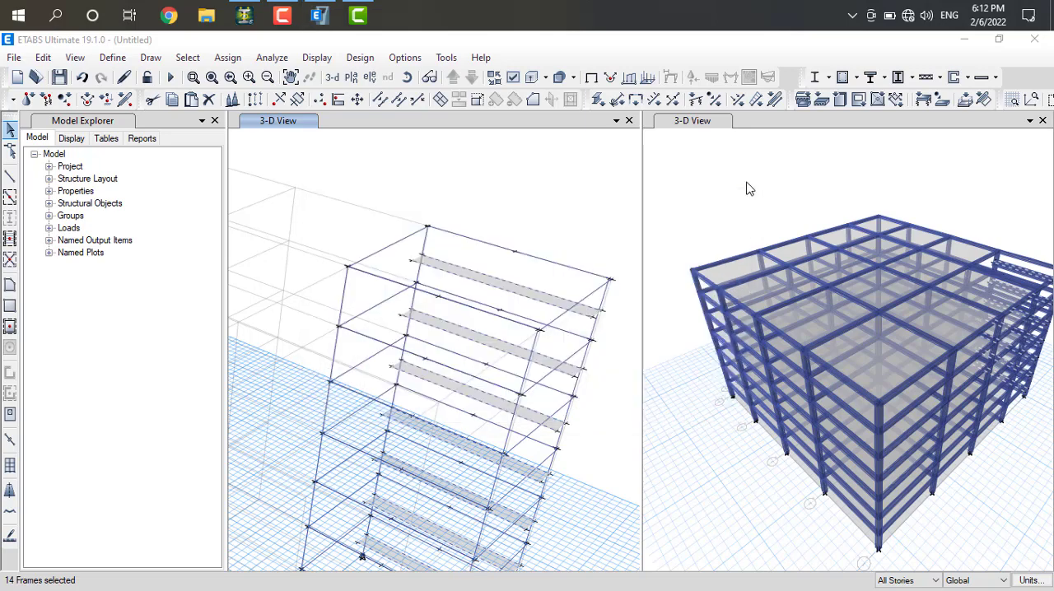
pyautogui.click(428, 150)
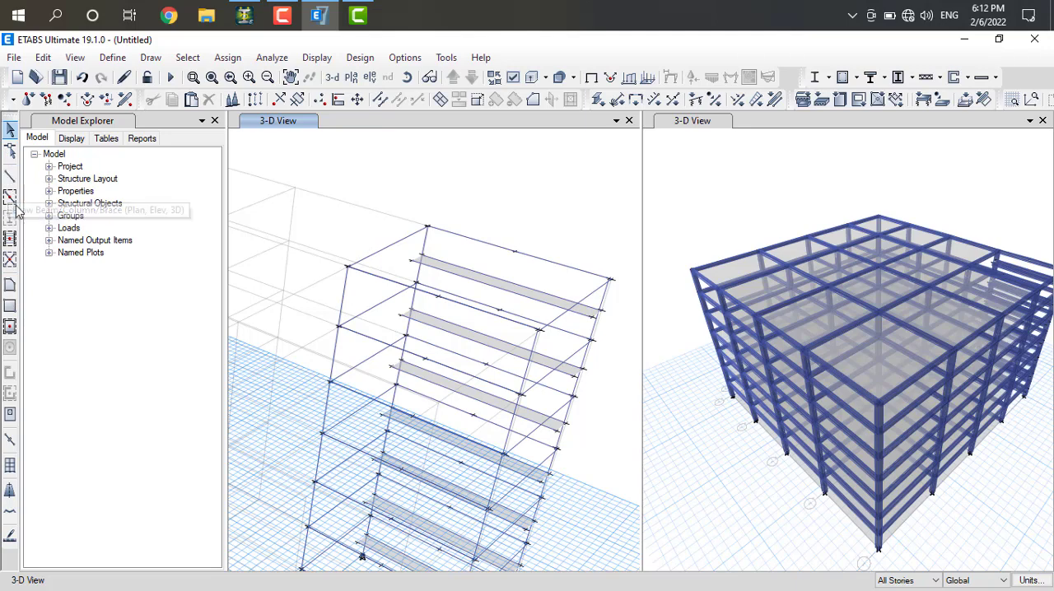
# Divide the selected landing slab strips on all stories into 1 by 2 areas
pyautogui.click(857, 99)
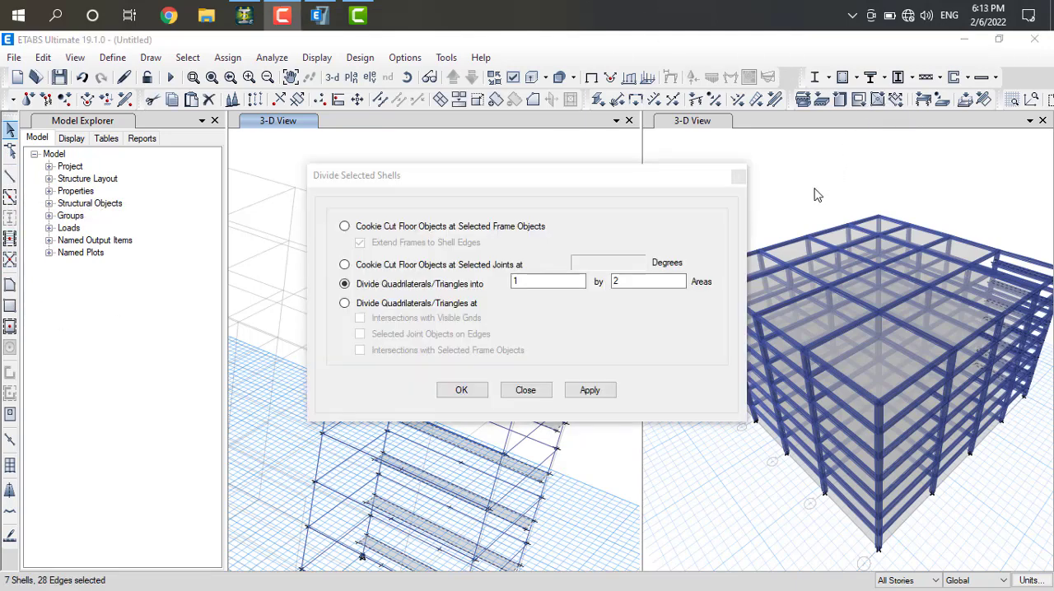
pyautogui.click(539, 283)
pyautogui.click(569, 397)
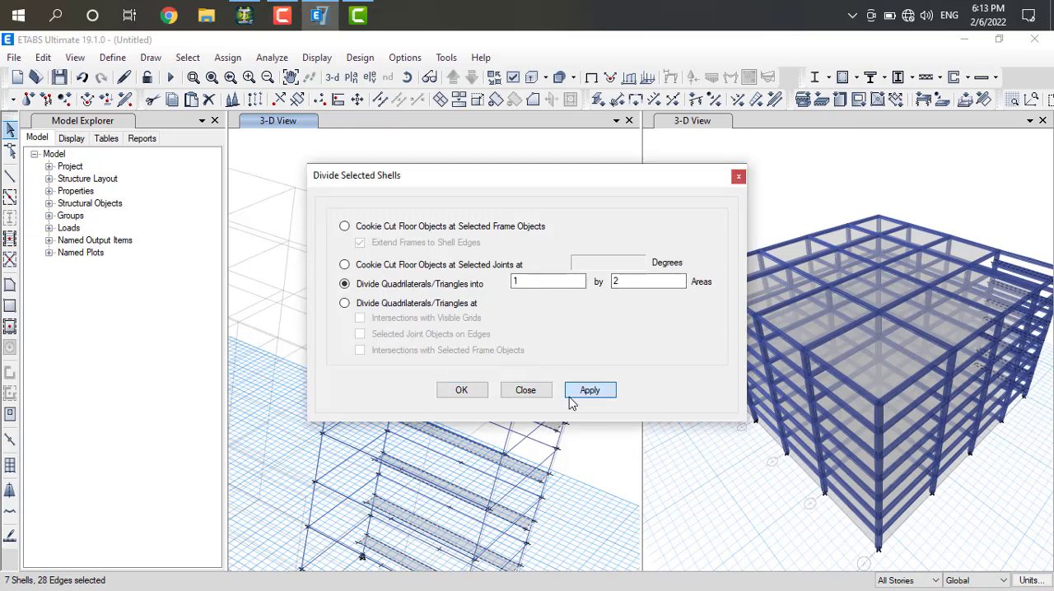
pyautogui.click(463, 393)
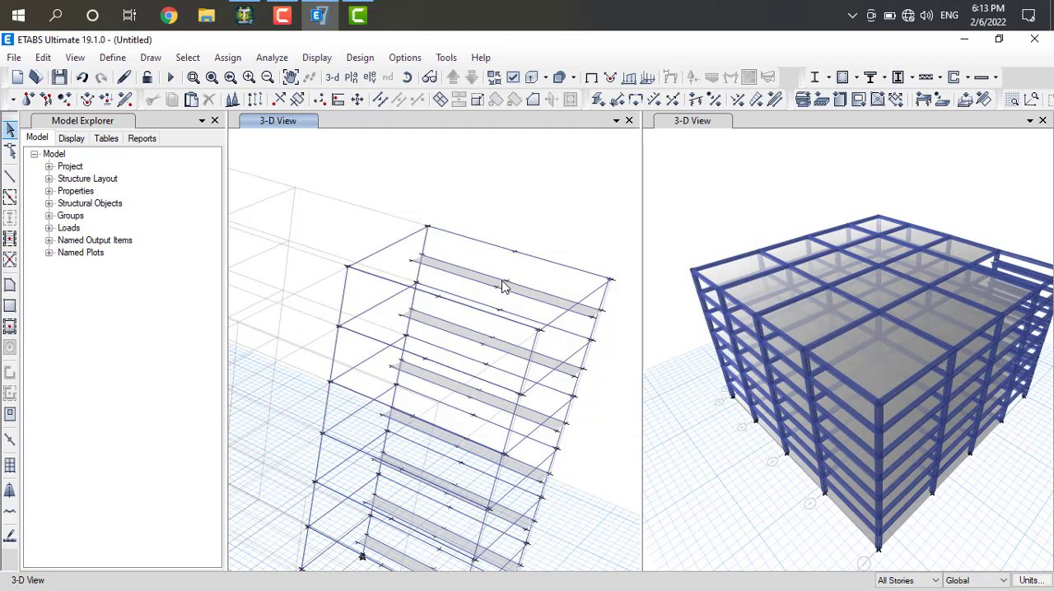
# Examine the top landing slab's division by selecting its halves and edge beams, and clear the selection
pyautogui.click(492, 285)
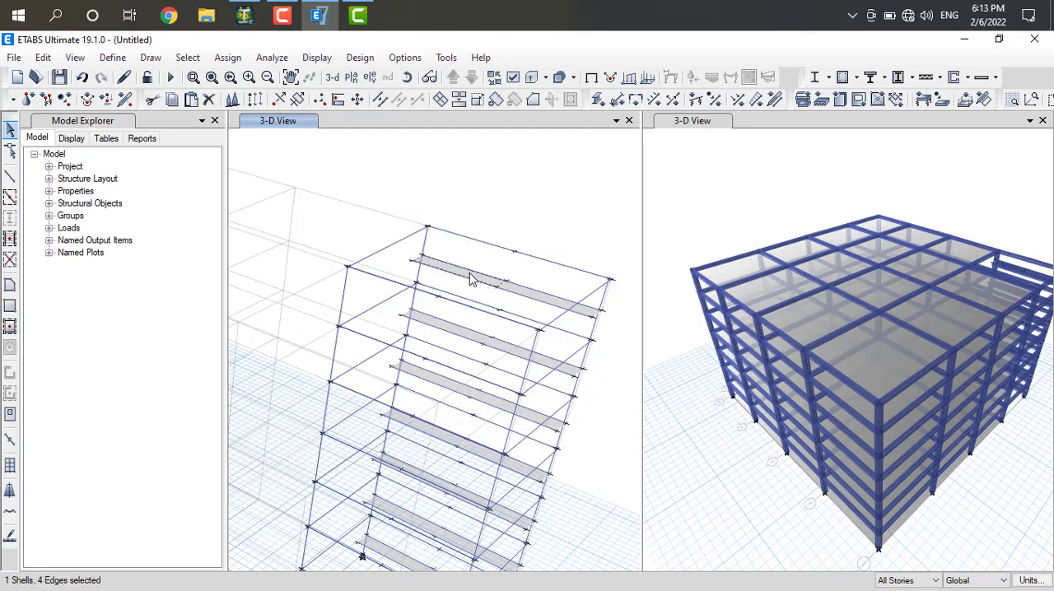
pyautogui.click(541, 295)
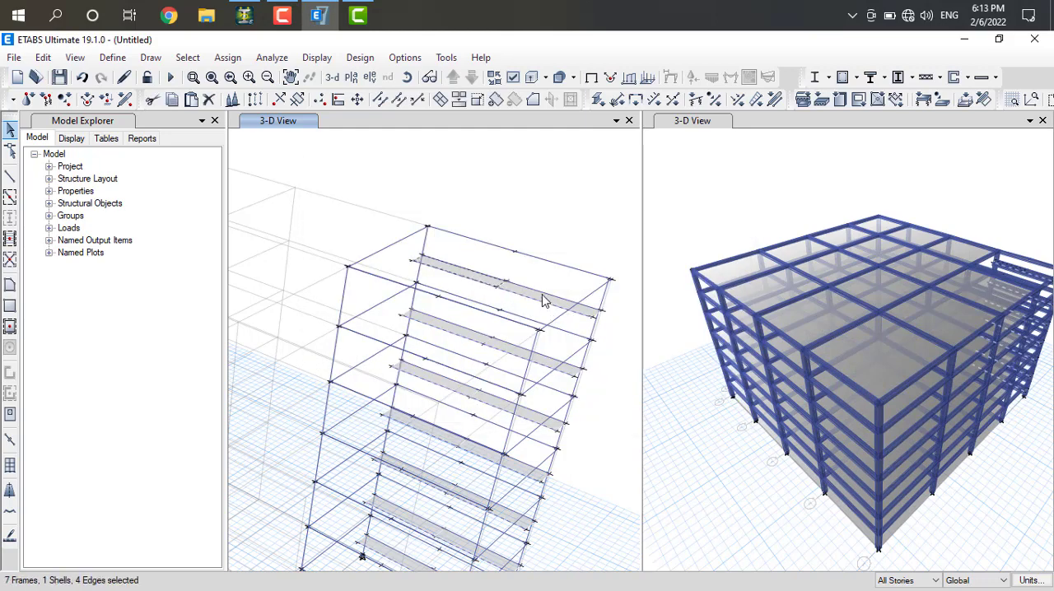
pyautogui.scroll(10, 545, 277)
pyautogui.scroll(-5, 545, 285)
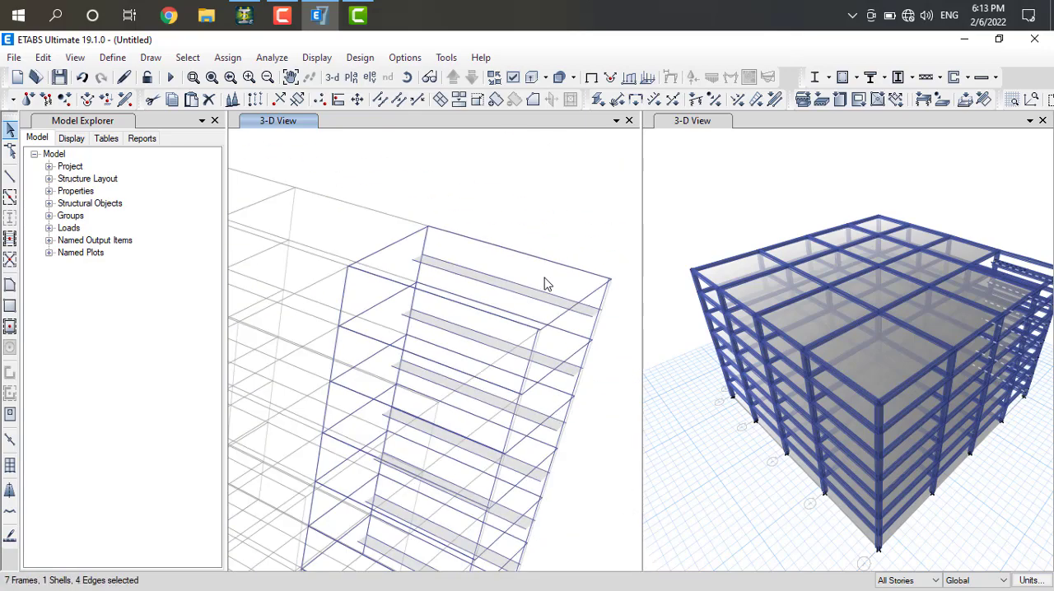
pyautogui.scroll(4, 545, 284)
pyautogui.scroll(-5, 545, 284)
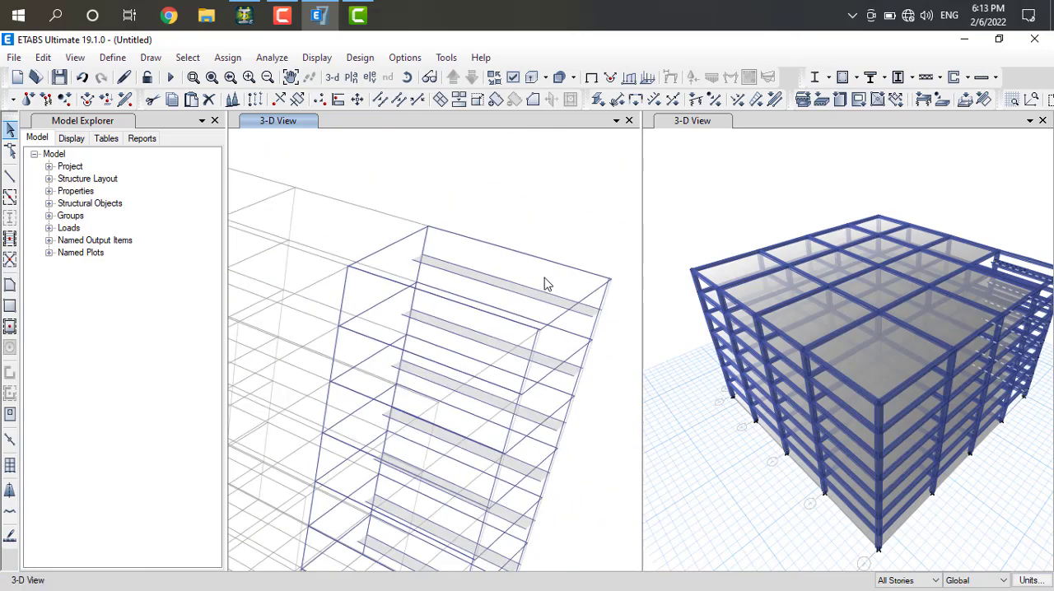
pyautogui.click(518, 285)
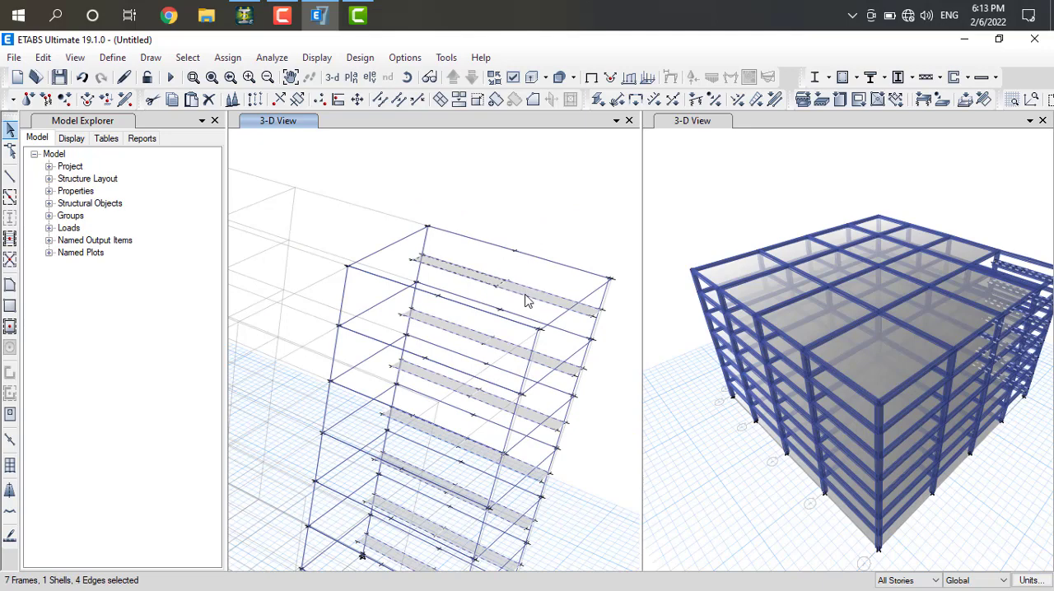
pyautogui.click(523, 294)
pyautogui.hotkey('ctrl', 'q')
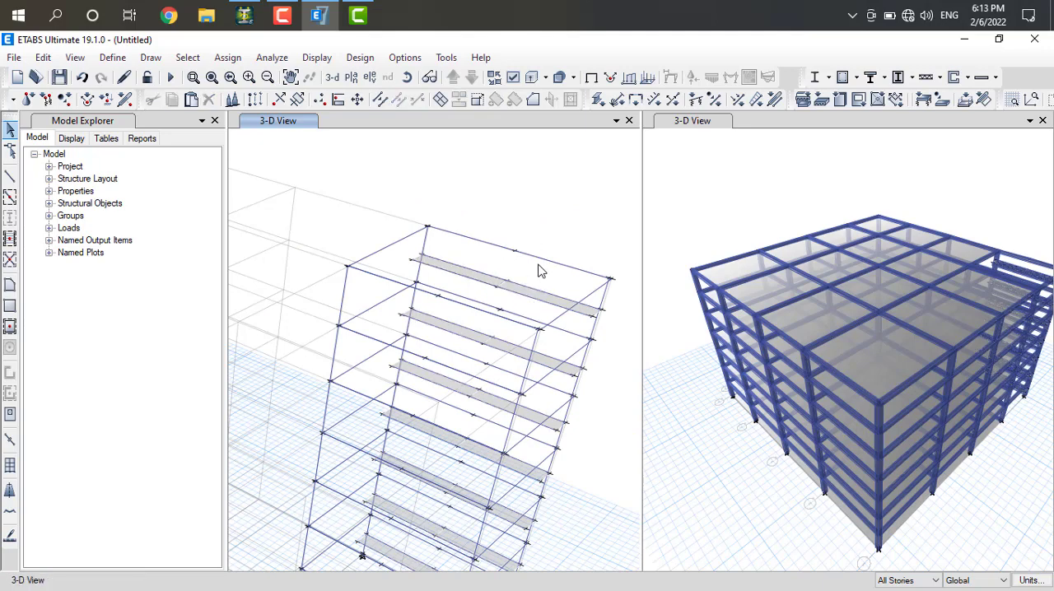
pyautogui.click(491, 280)
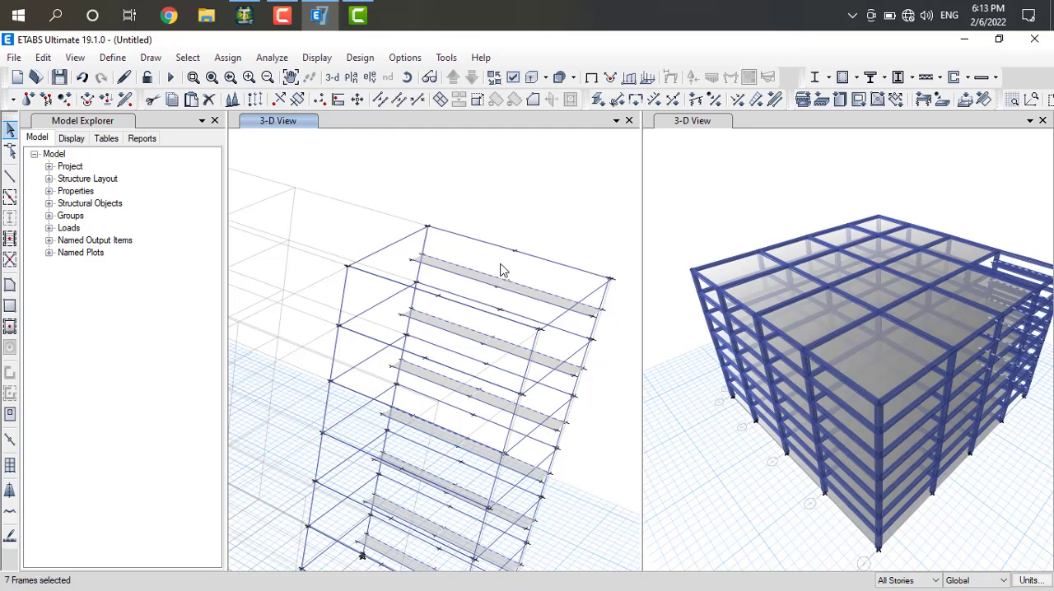
pyautogui.hotkey('ctrl', 'q')
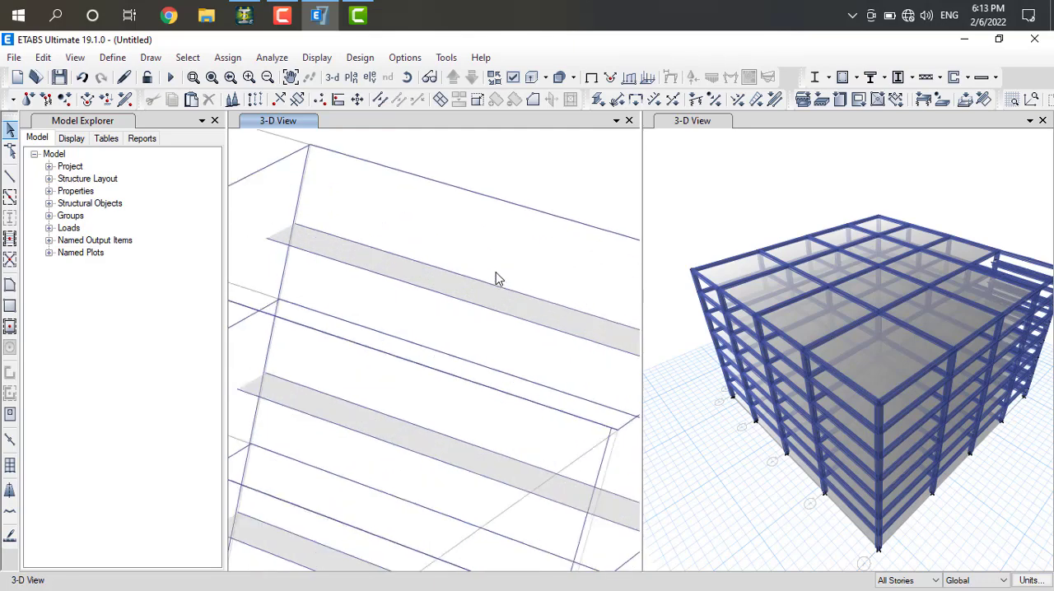
pyautogui.scroll(3, 494, 278)
pyautogui.click(475, 296)
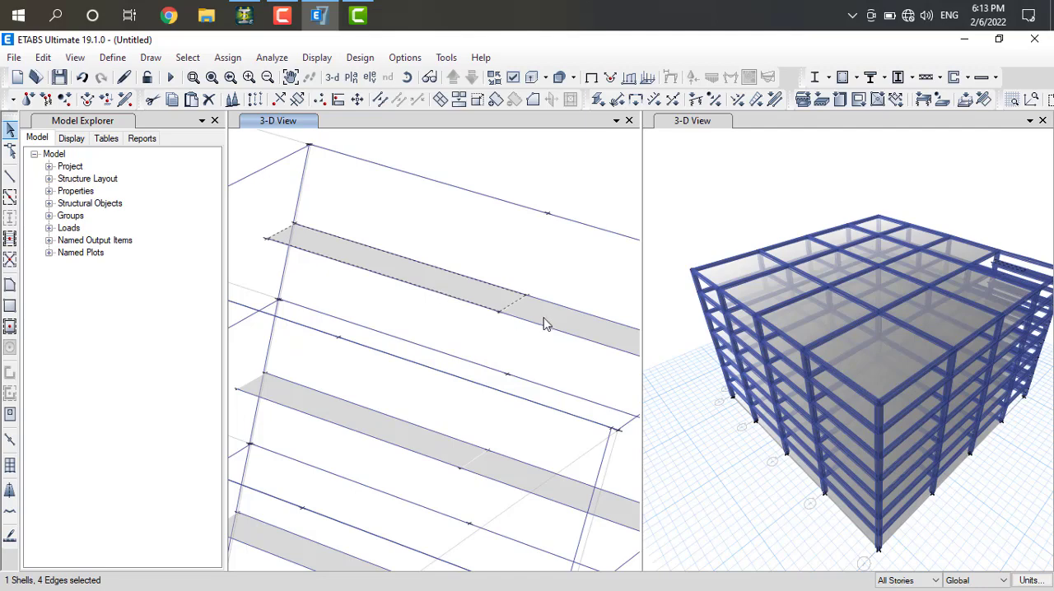
pyautogui.scroll(-2, 550, 321)
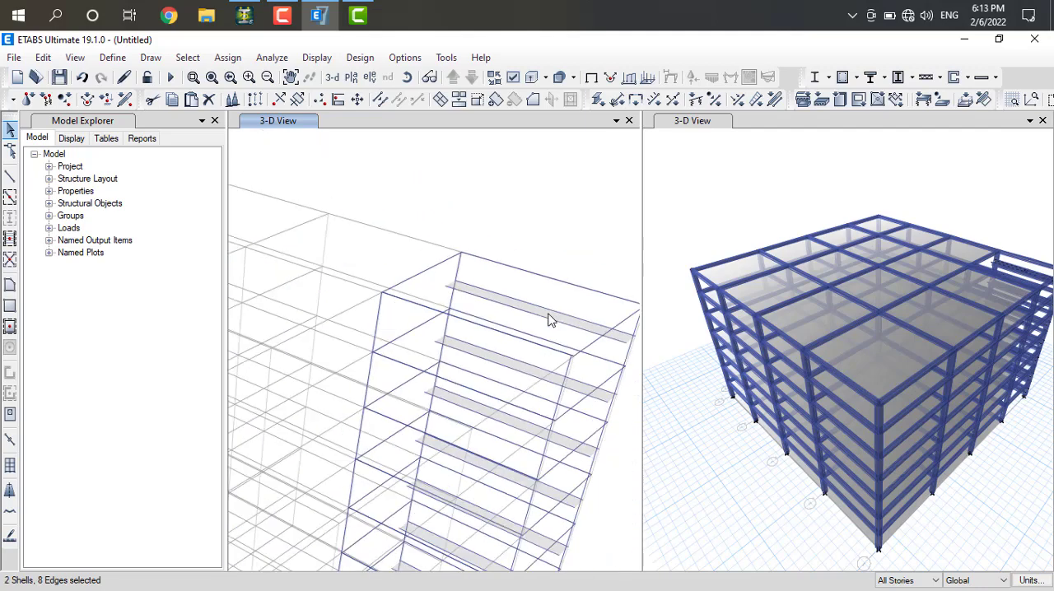
pyautogui.scroll(3, 605, 328)
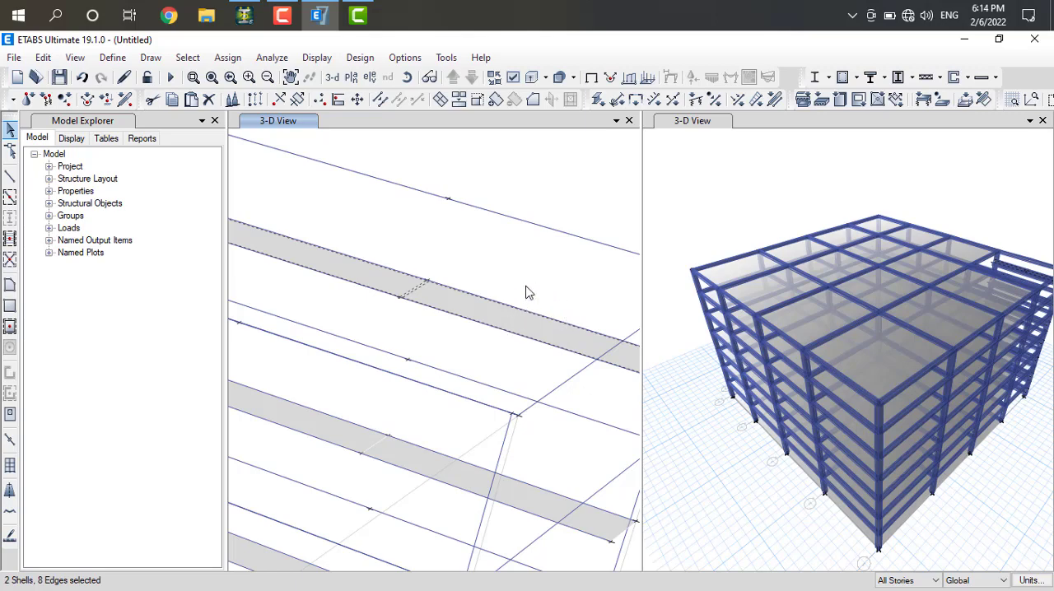
pyautogui.scroll(-3, 528, 292)
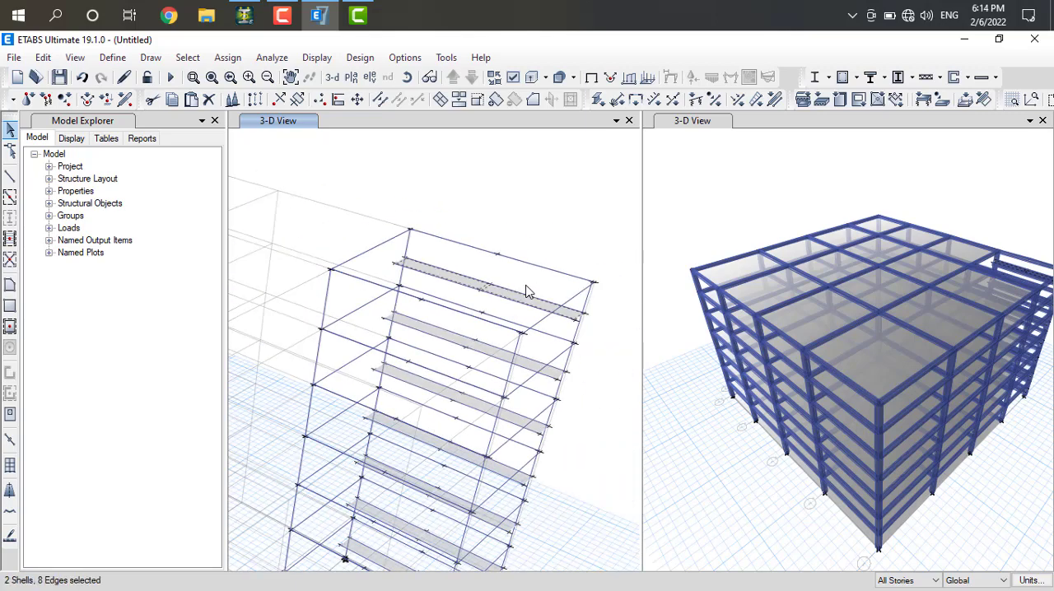
pyautogui.hotkey('ctrl', 'q')
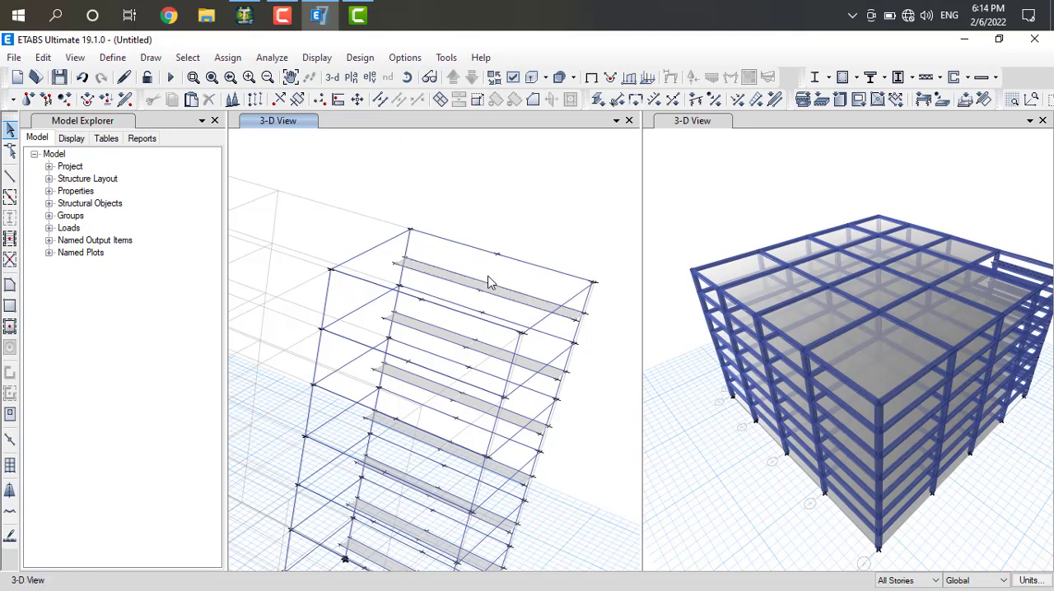
# Draw a sloped SLAB 150 stair flight on all stories from half of the Story6 beam starting at grid point D-2 up to the adjacent landing half
pyautogui.click(10, 285)
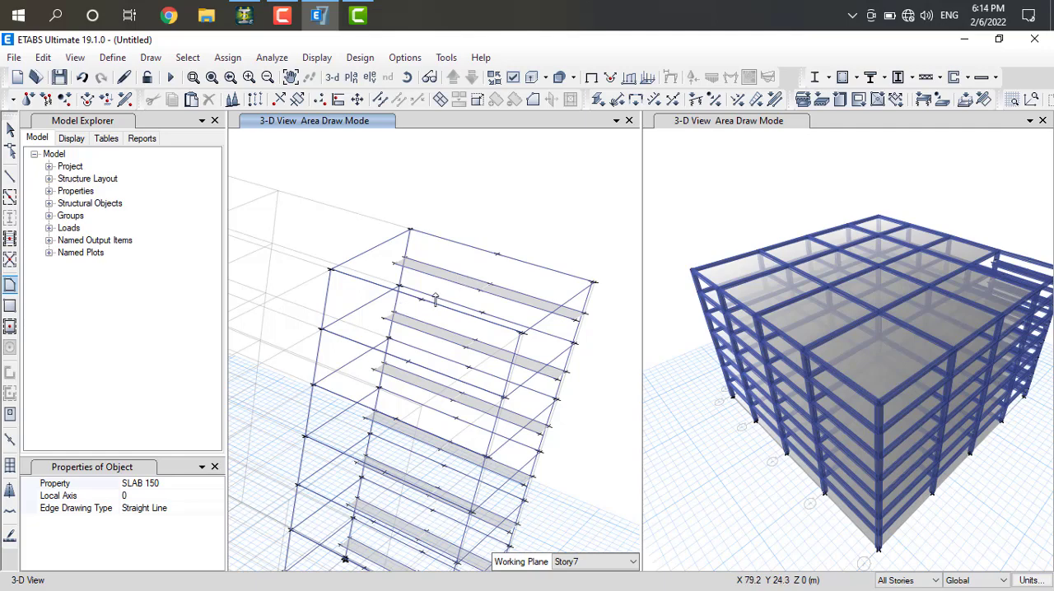
pyautogui.click(322, 329)
pyautogui.click(395, 264)
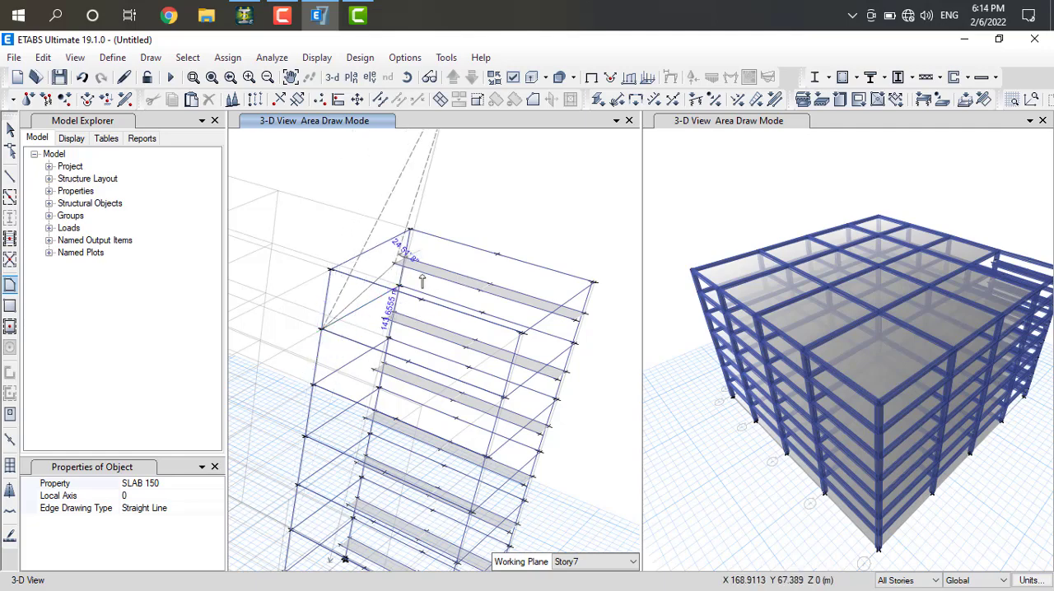
pyautogui.click(481, 289)
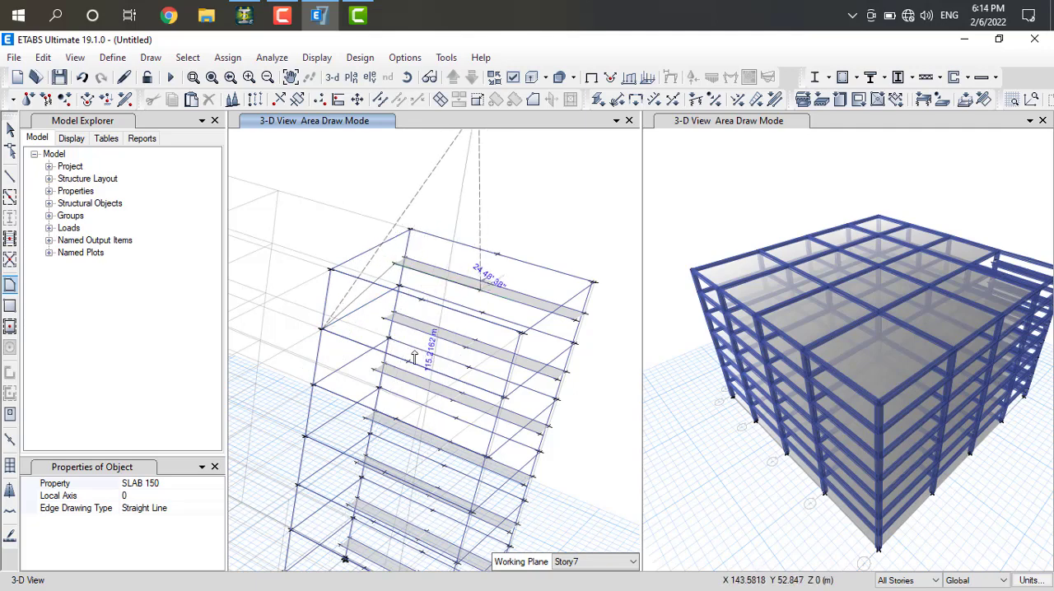
pyautogui.doubleClick(406, 363)
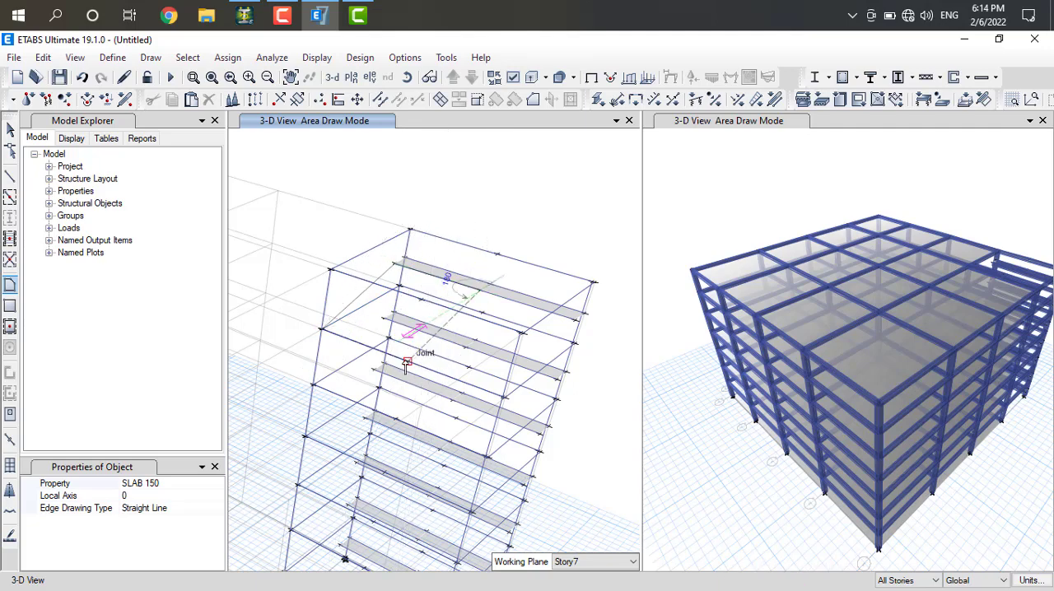
pyautogui.click(406, 363)
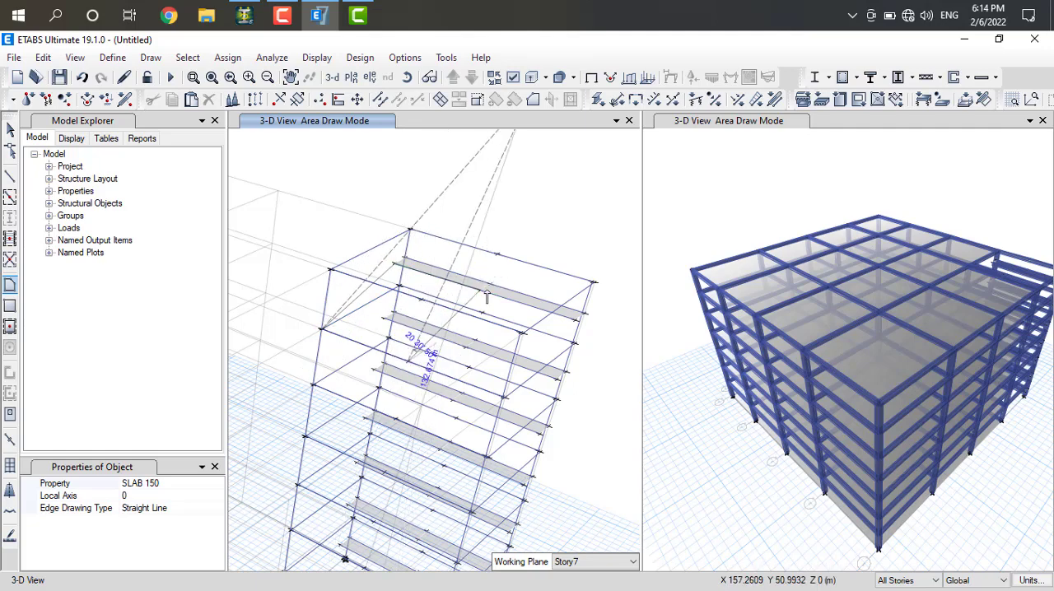
pyautogui.doubleClick(320, 329)
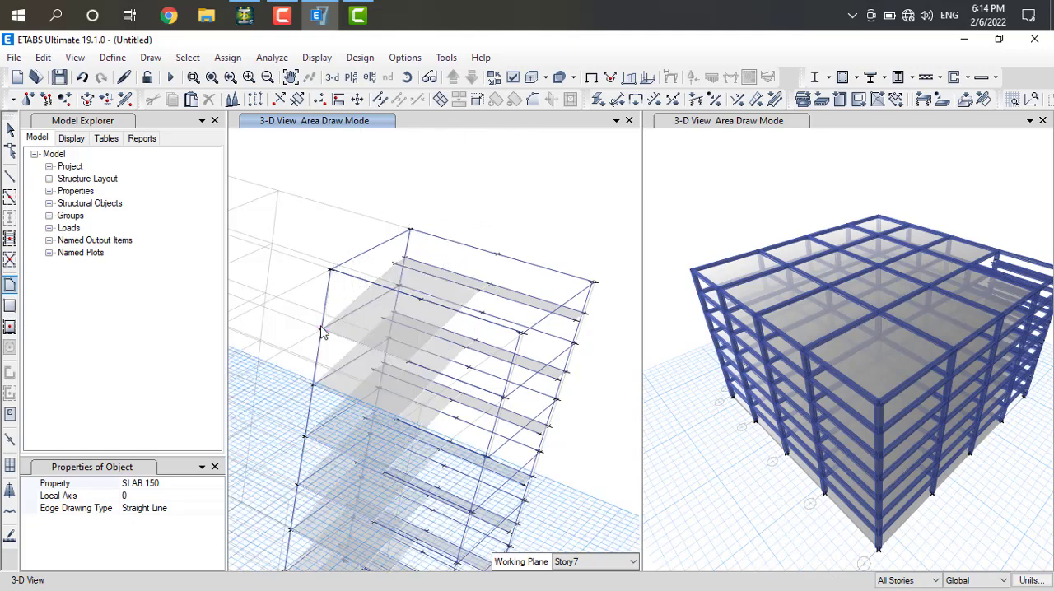
# Draw the second sloped SLAB 150 flight on all stories from the landing's other half up to the opposite half of the Story7 beam
pyautogui.click(480, 290)
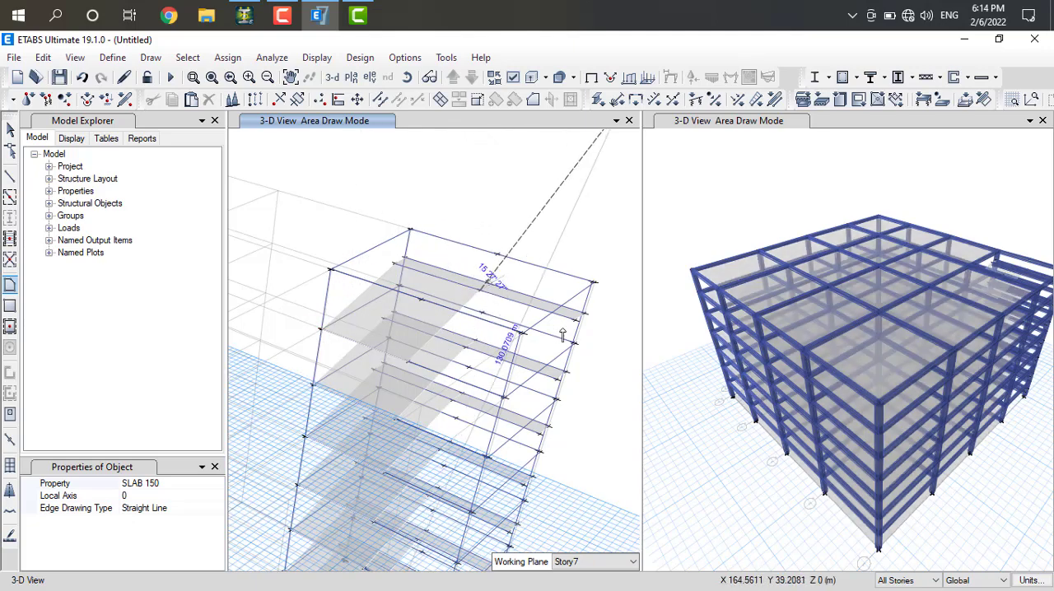
pyautogui.click(576, 320)
pyautogui.click(521, 334)
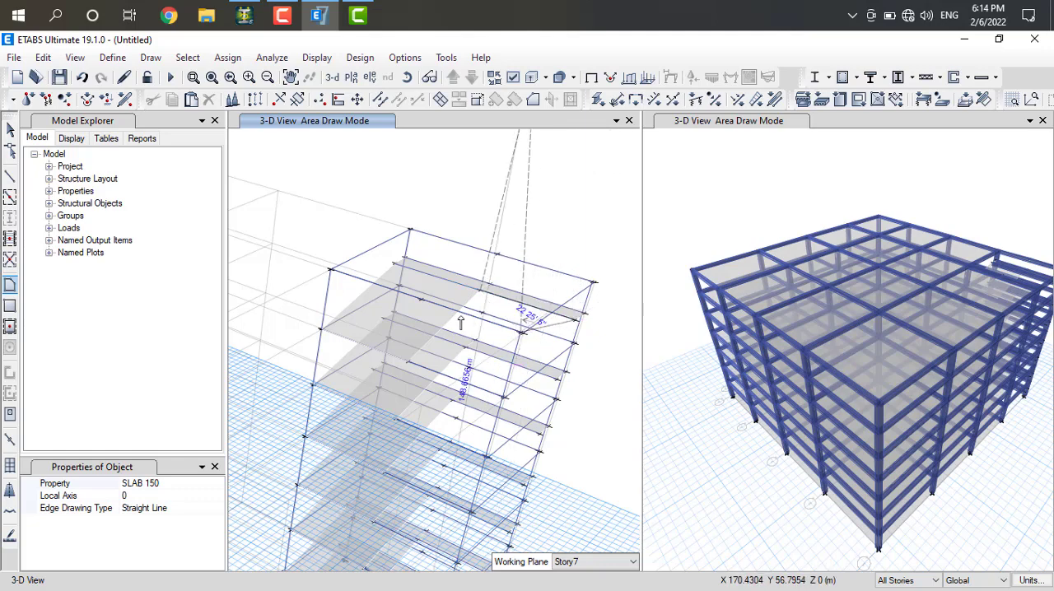
pyautogui.click(422, 300)
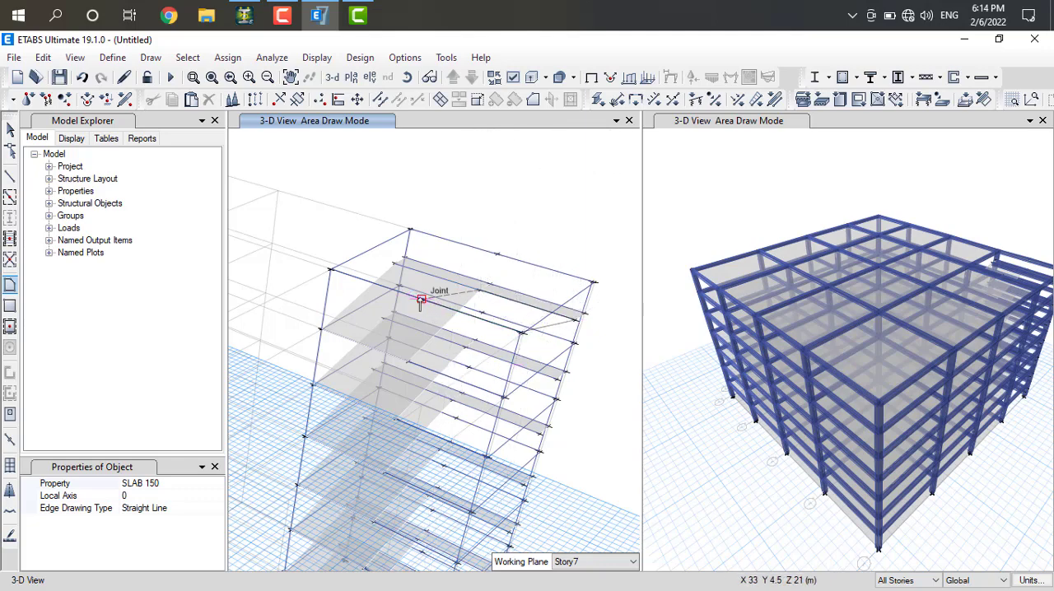
pyautogui.click(480, 291)
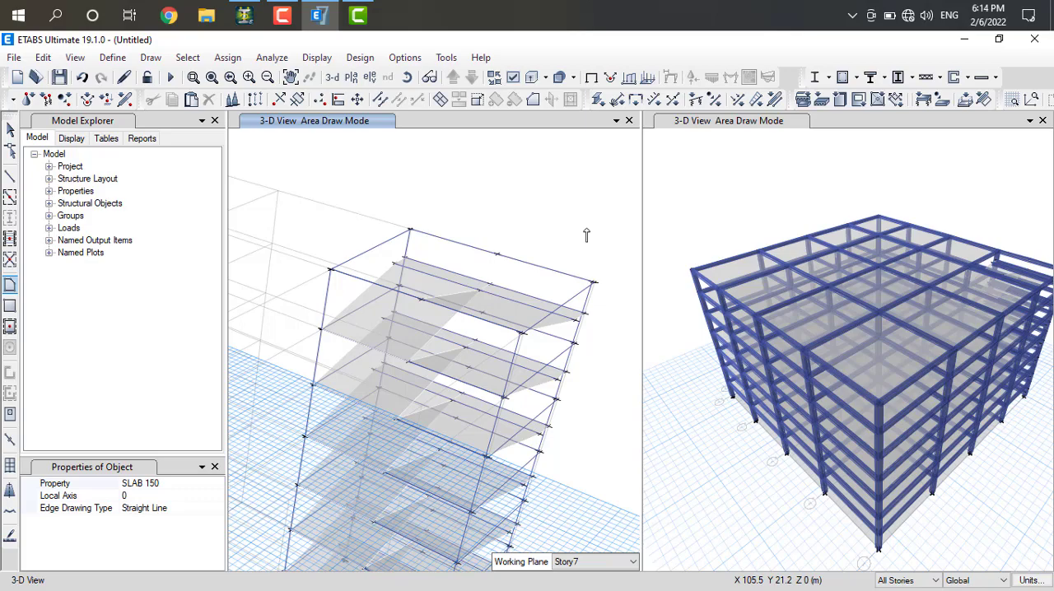
# Examine the stair flights and landings in the corner bay from all sides of the building
pyautogui.scroll(-3, 586, 235)
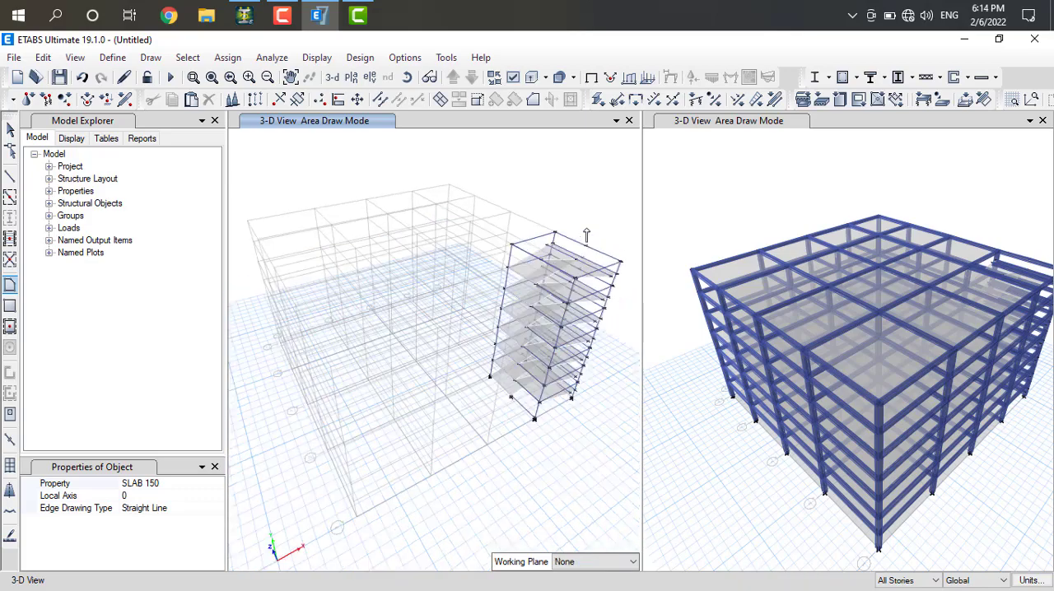
pyautogui.scroll(2, 586, 236)
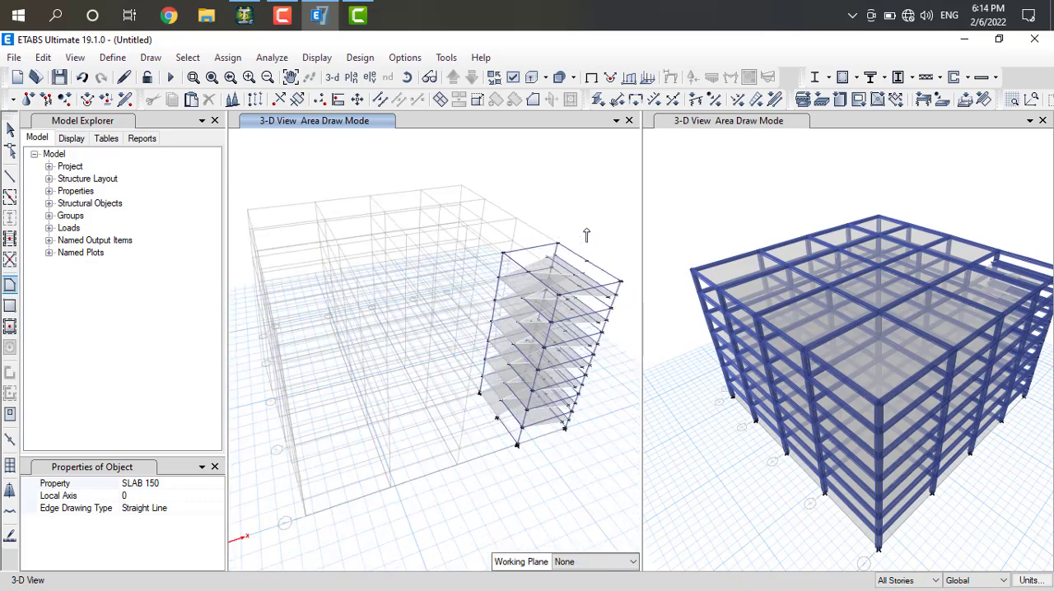
pyautogui.keyDown('shift'); pyautogui.moveTo(586, 235); pyautogui.dragTo(586, 235, button='middle'); pyautogui.keyUp('shift')
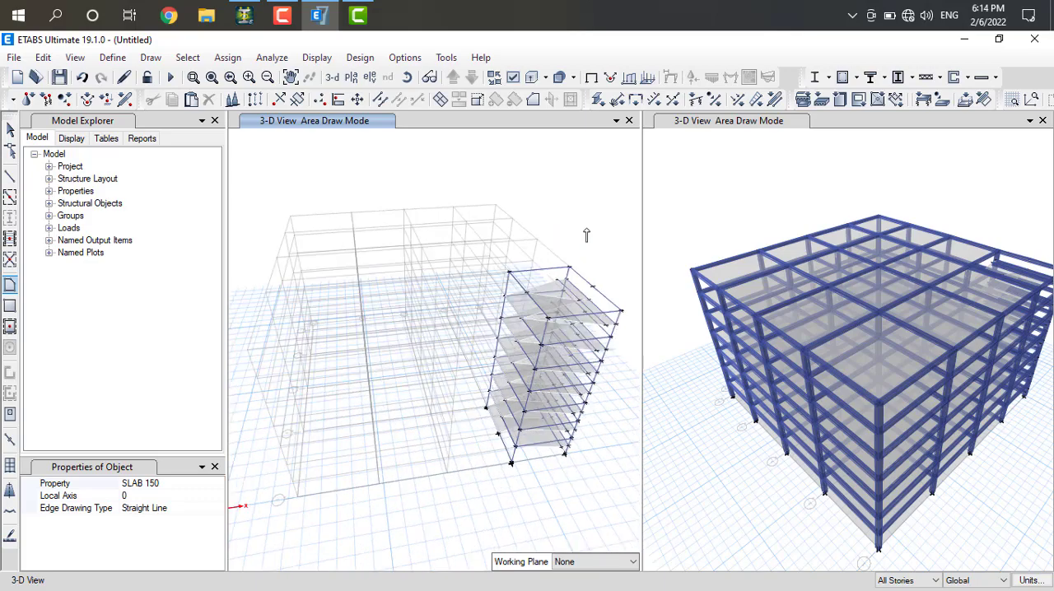
pyautogui.press('Right')
pyautogui.press('Right')
pyautogui.press('Right')
pyautogui.press('Right')
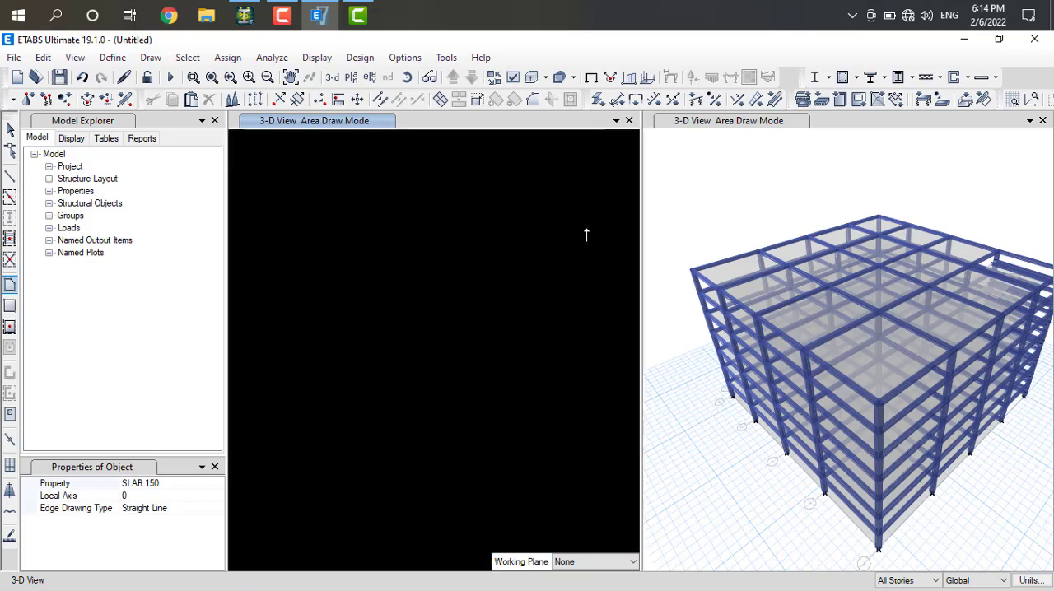
pyautogui.press('Right')
pyautogui.press('Right')
pyautogui.press('Right')
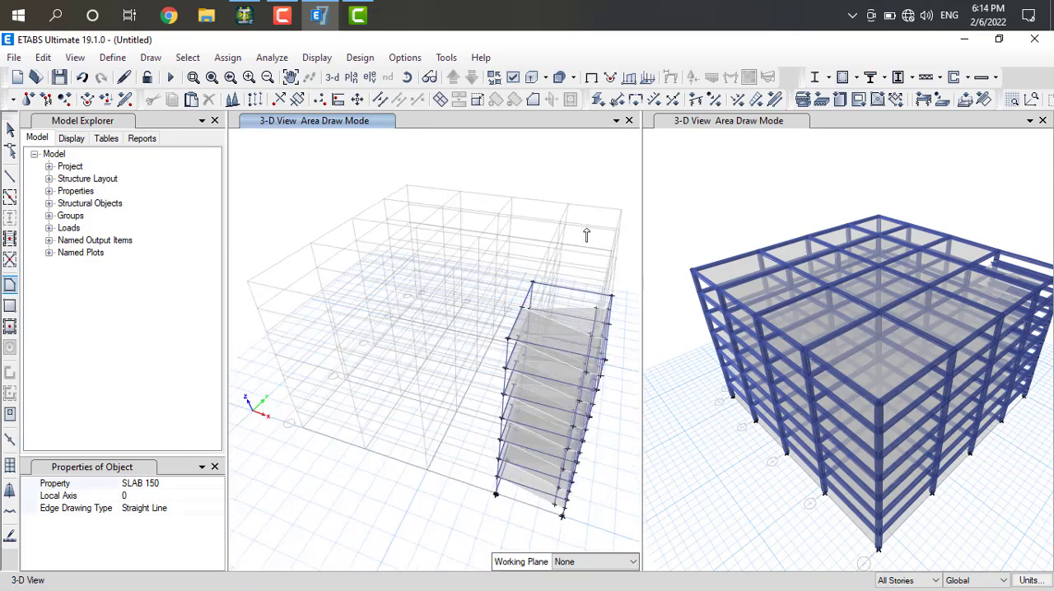
pyautogui.press('Right')
pyautogui.press('Right')
pyautogui.press('Right')
pyautogui.press('Right')
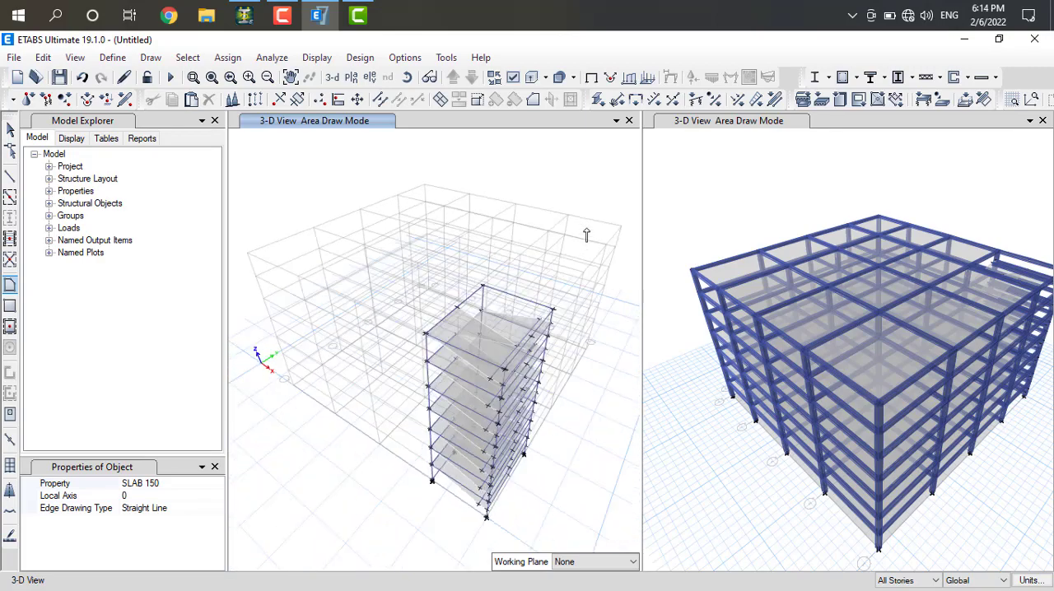
pyautogui.press('Right')
pyautogui.press('Right')
pyautogui.press('Right')
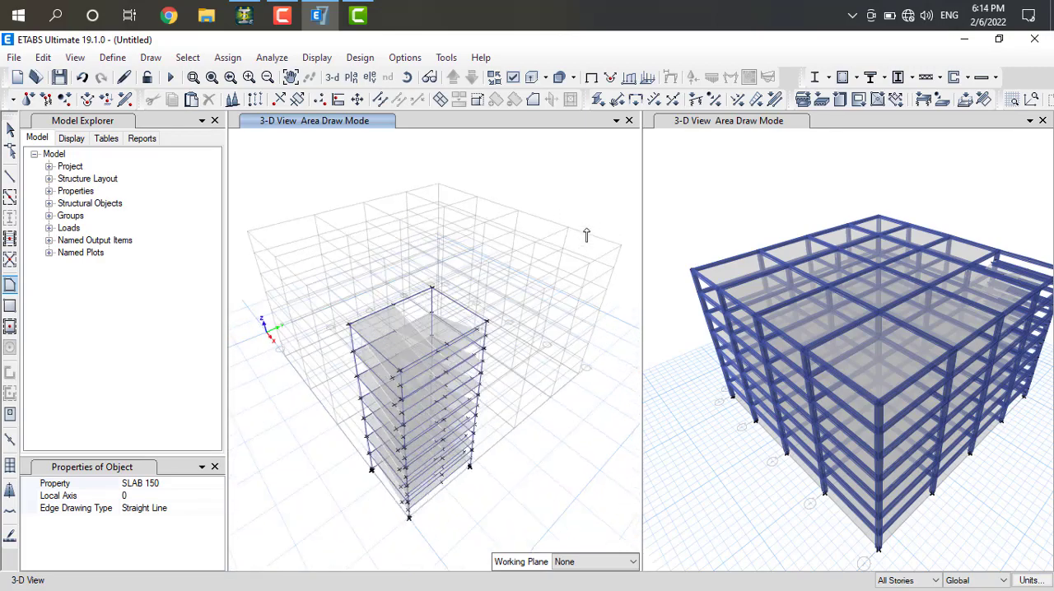
pyautogui.press('Right')
pyautogui.press('Right')
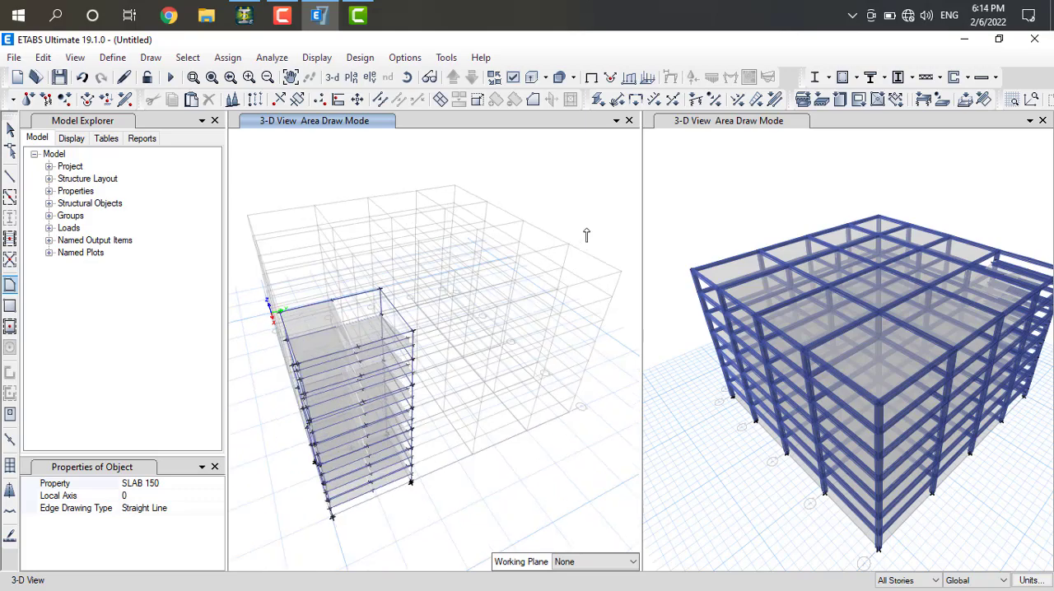
# Inspect the isolated stair bay's flights, landings and beams by orbiting the unextruded 3-D view around the building
pyautogui.press('Right')
pyautogui.press('Right')
pyautogui.press('Right')
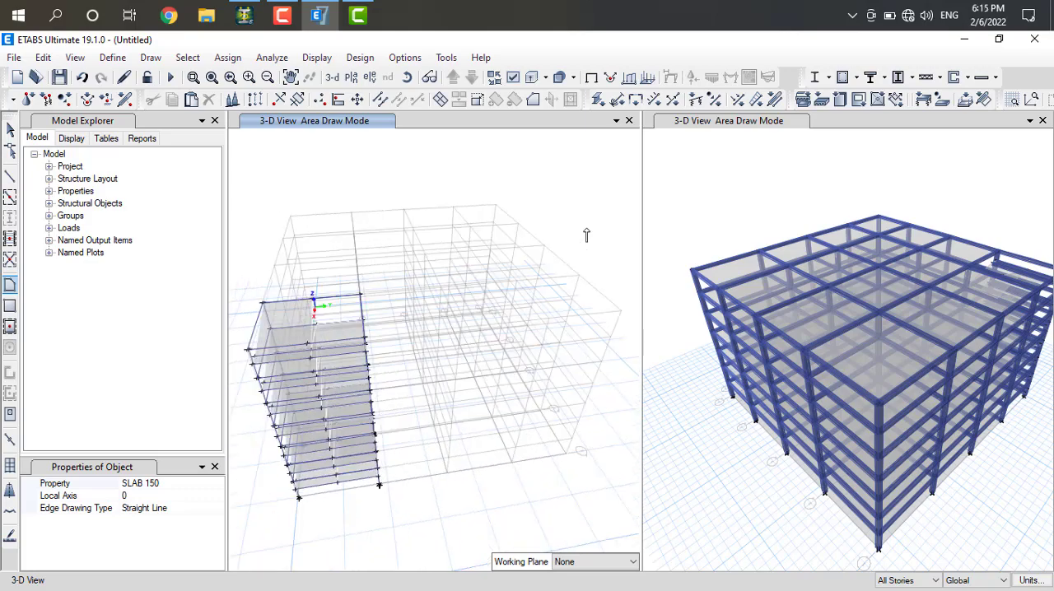
pyautogui.press('Right')
pyautogui.press('Right')
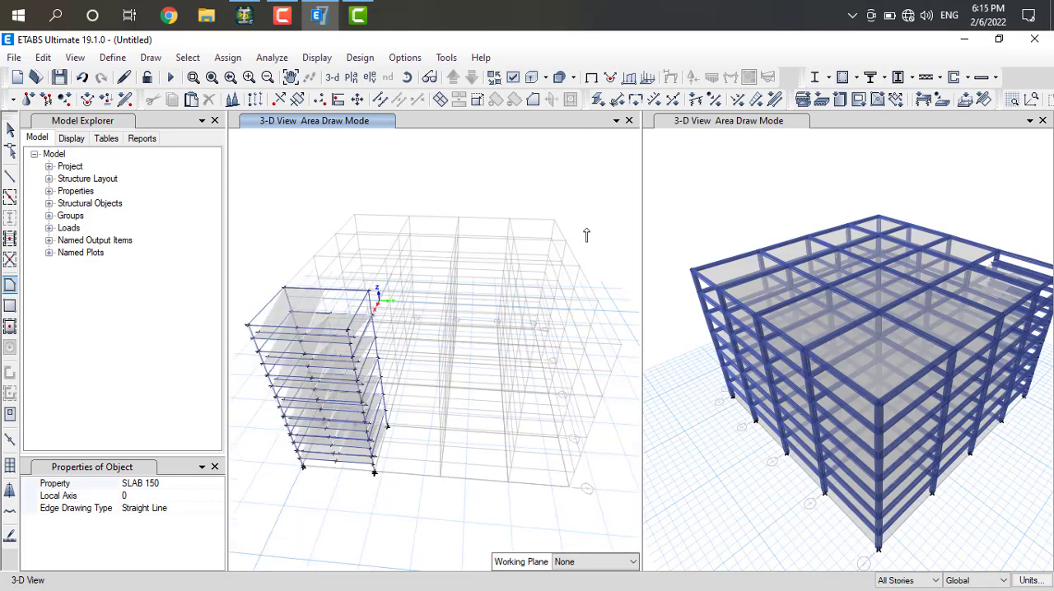
pyautogui.press('Right')
pyautogui.press('Right')
pyautogui.press('Right')
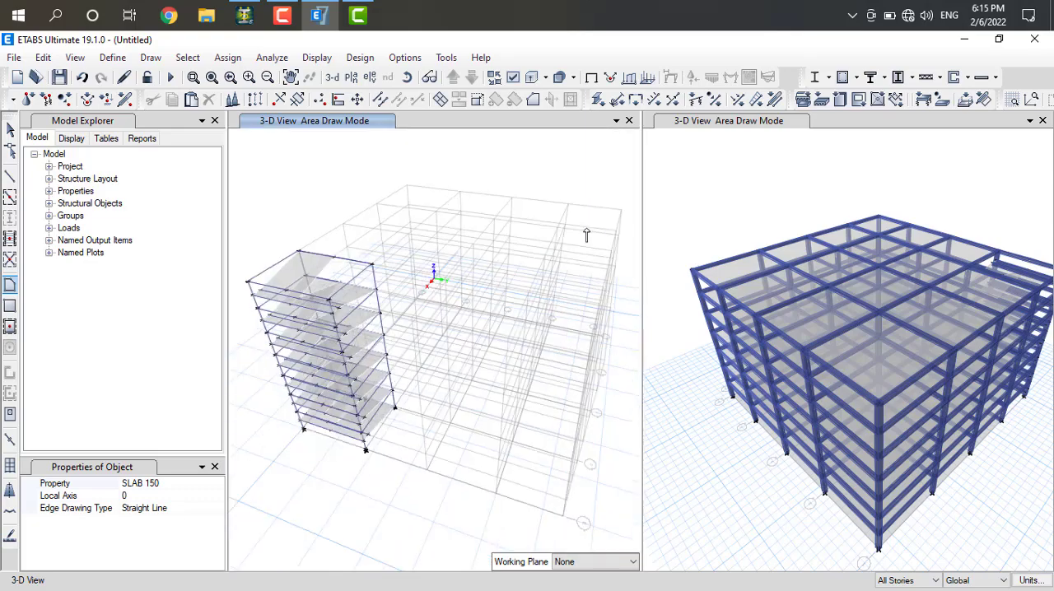
pyautogui.press('Right')
pyautogui.press('Right')
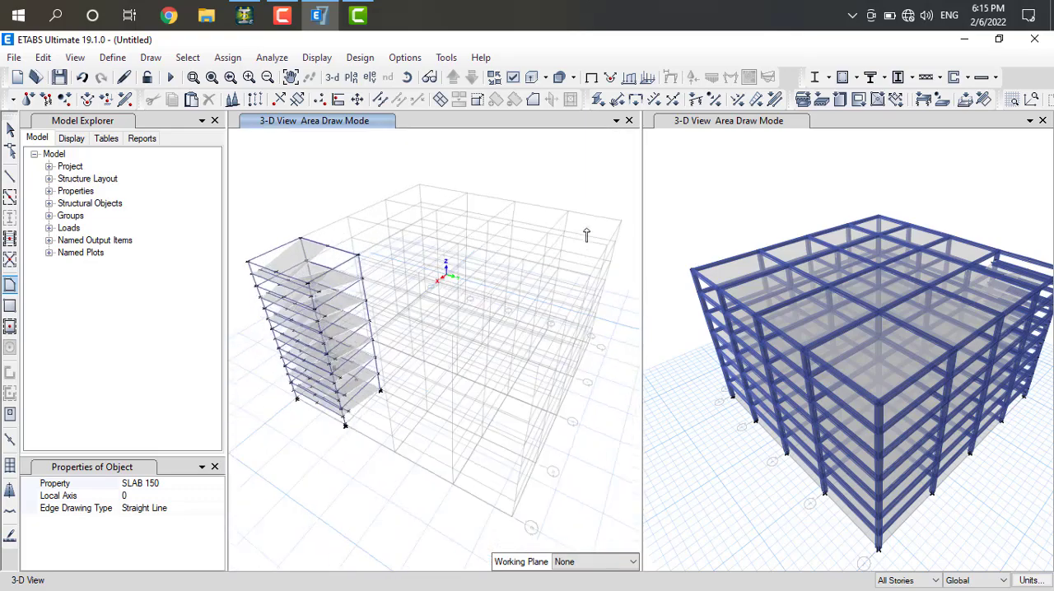
pyautogui.press('Right')
pyautogui.press('Right')
pyautogui.press('Right')
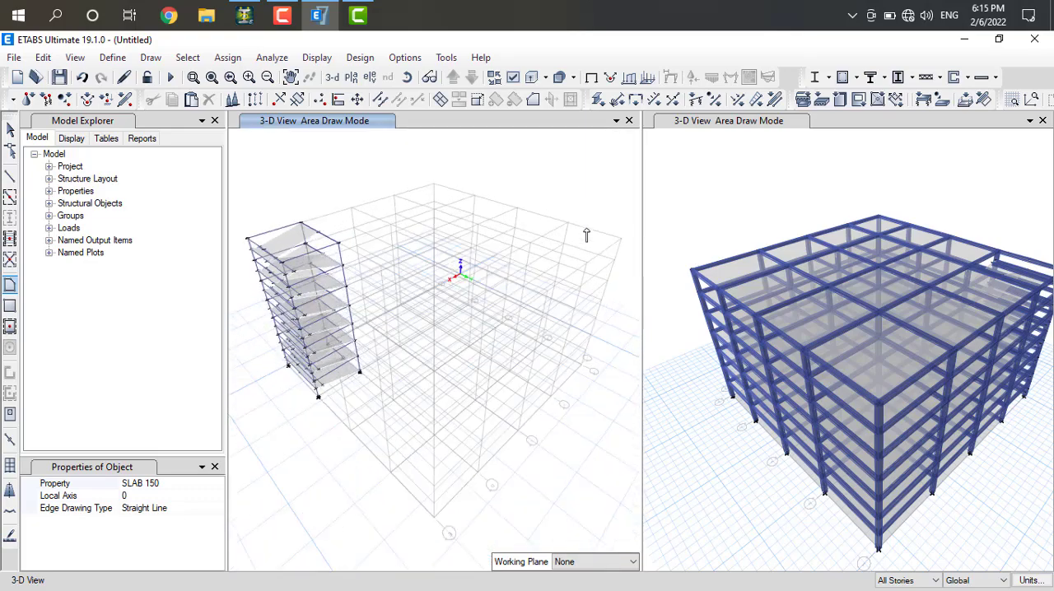
pyautogui.press('Right')
pyautogui.press('Right')
pyautogui.press('Right')
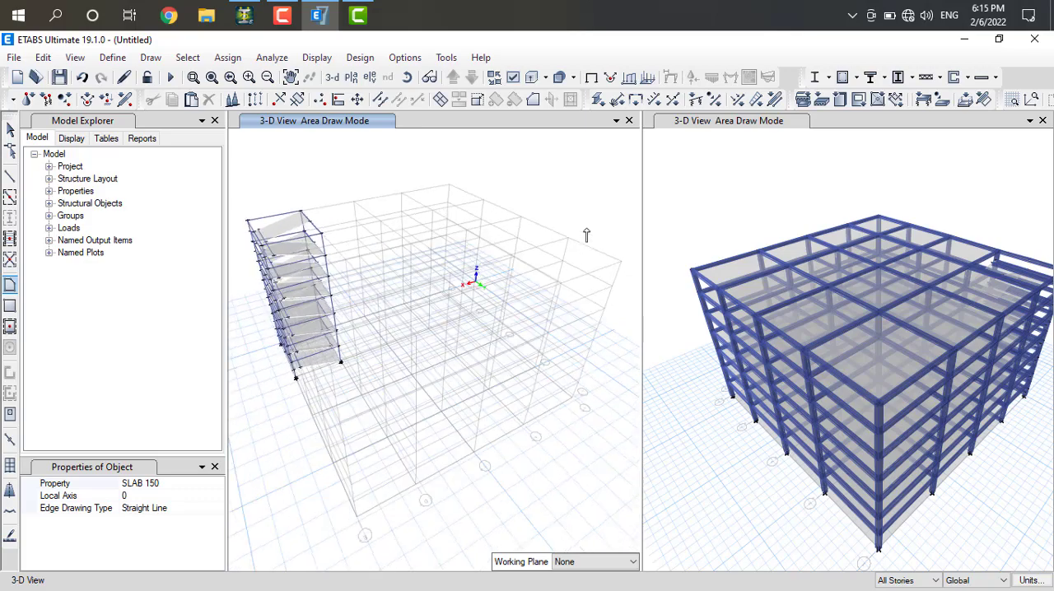
pyautogui.press('Right')
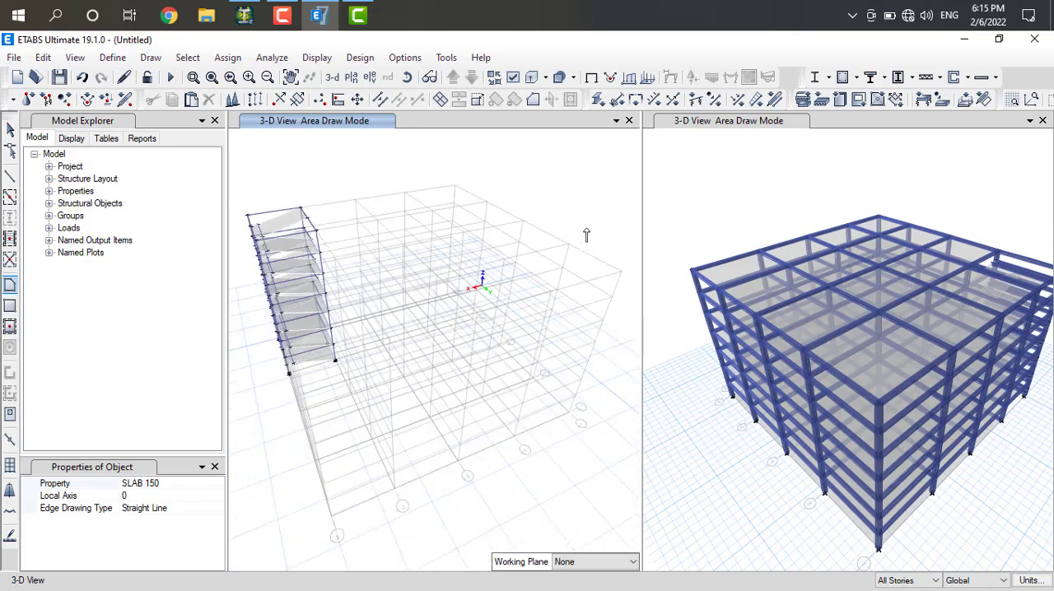
pyautogui.press('Right')
pyautogui.press('Right')
pyautogui.press('Right')
pyautogui.press('Right')
pyautogui.press('Right')
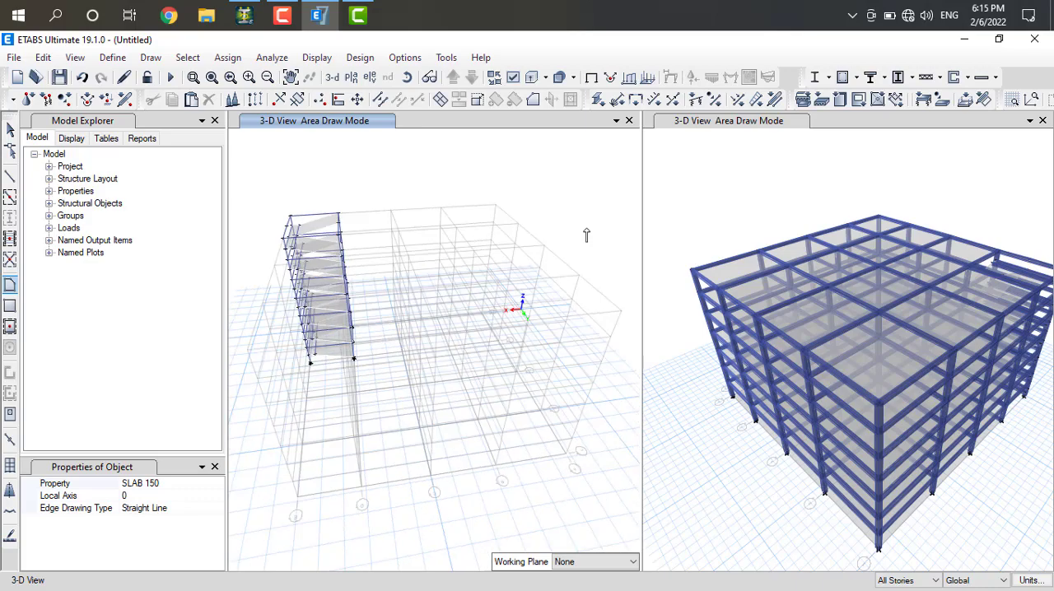
pyautogui.press('Up')
pyautogui.press('Up')
pyautogui.press('Up')
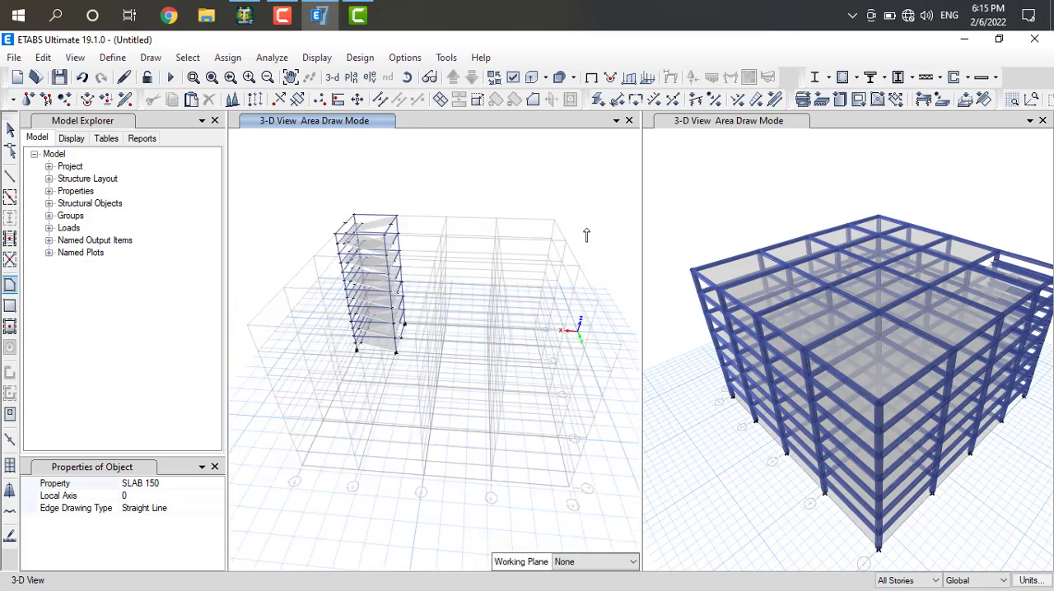
pyautogui.press('Left')
pyautogui.press('Left')
pyautogui.press('Left')
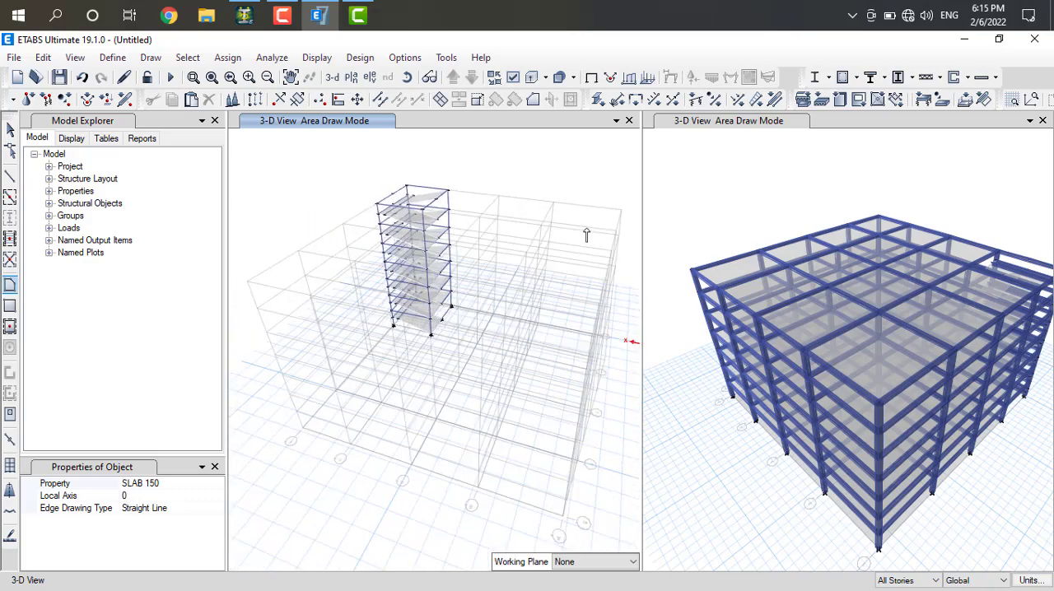
pyautogui.press('Left')
pyautogui.press('Left')
pyautogui.press('Left')
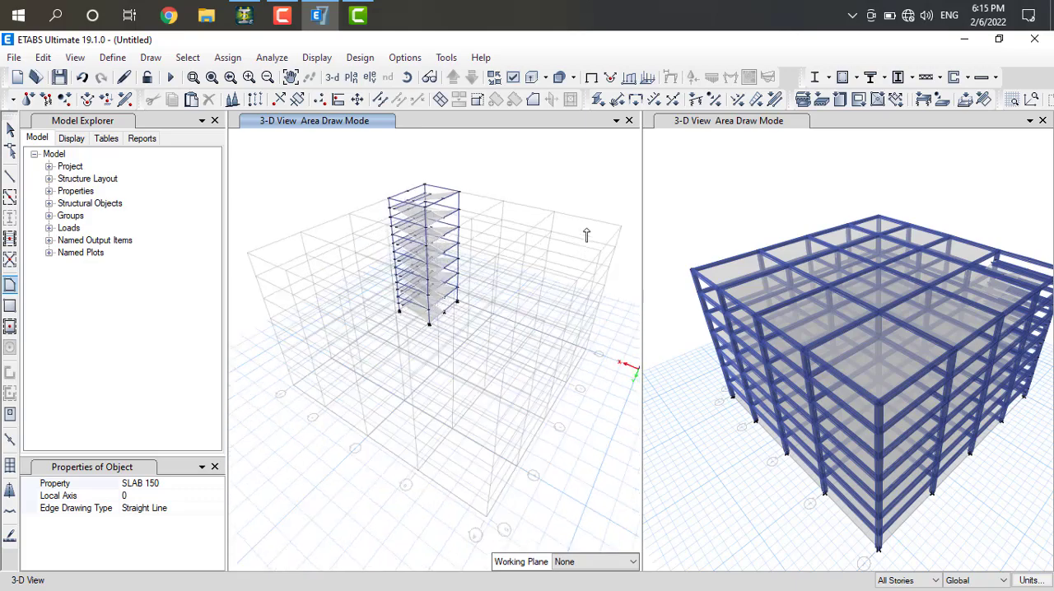
pyautogui.press('Left')
pyautogui.press('Left')
pyautogui.press('Left')
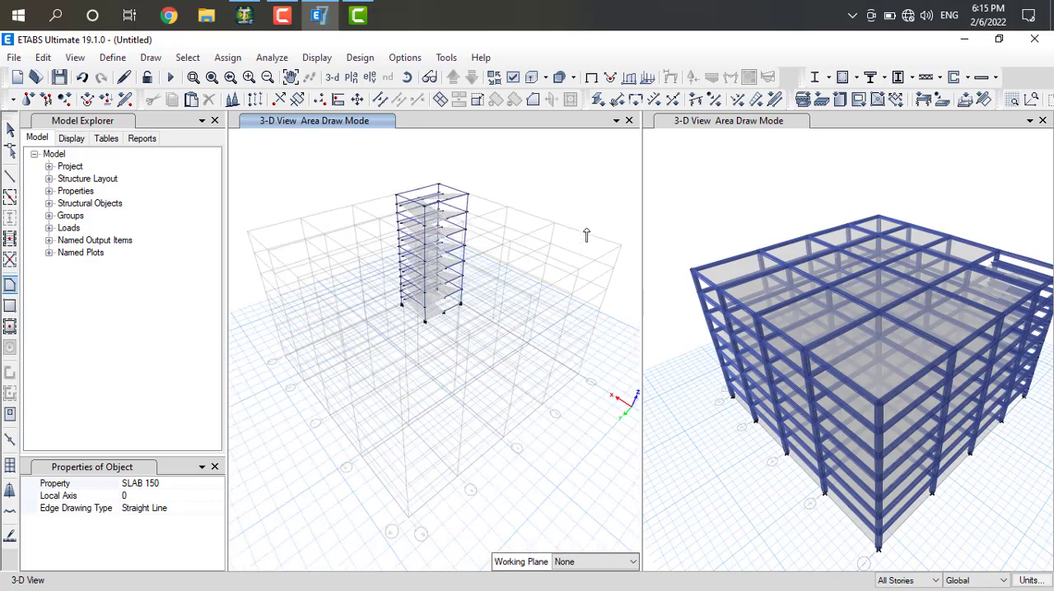
pyautogui.press('Left')
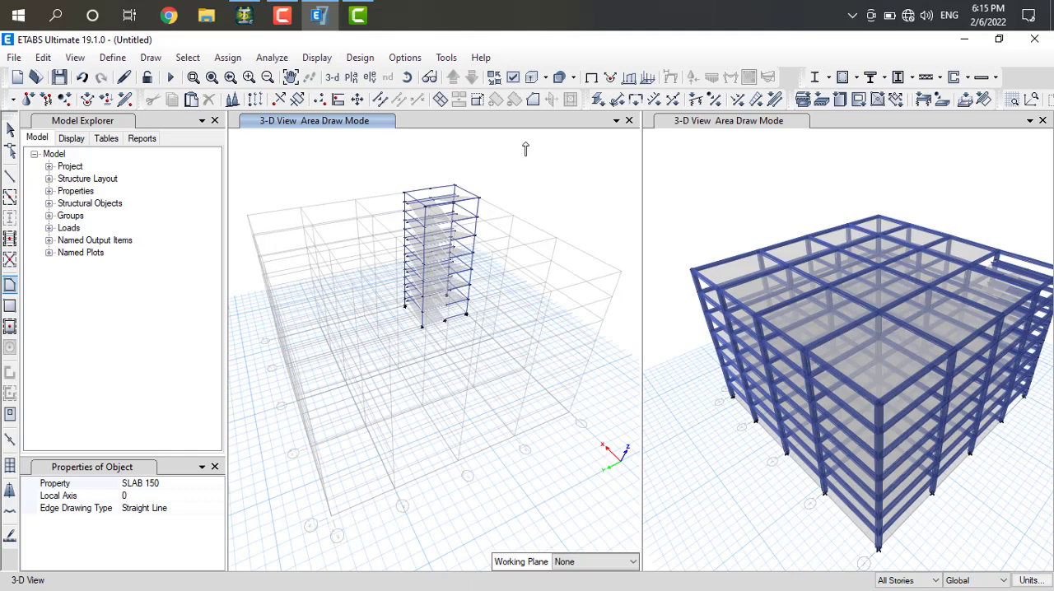
# Turn on extruded frames and extruded shells in the view options and apply the settings to all windows
pyautogui.click(351, 77)
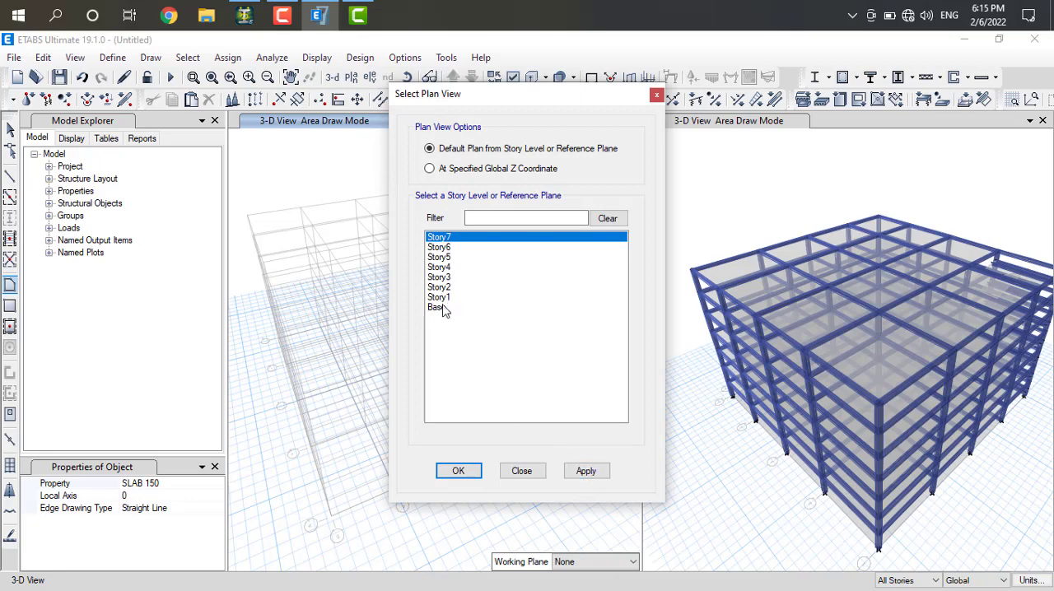
pyautogui.click(522, 471)
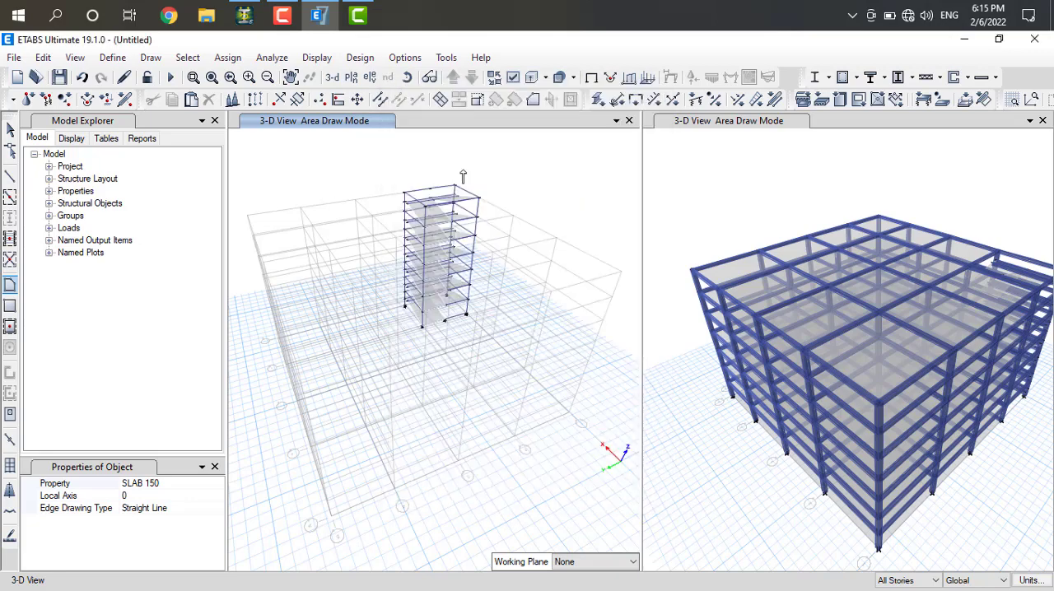
pyautogui.click(512, 77)
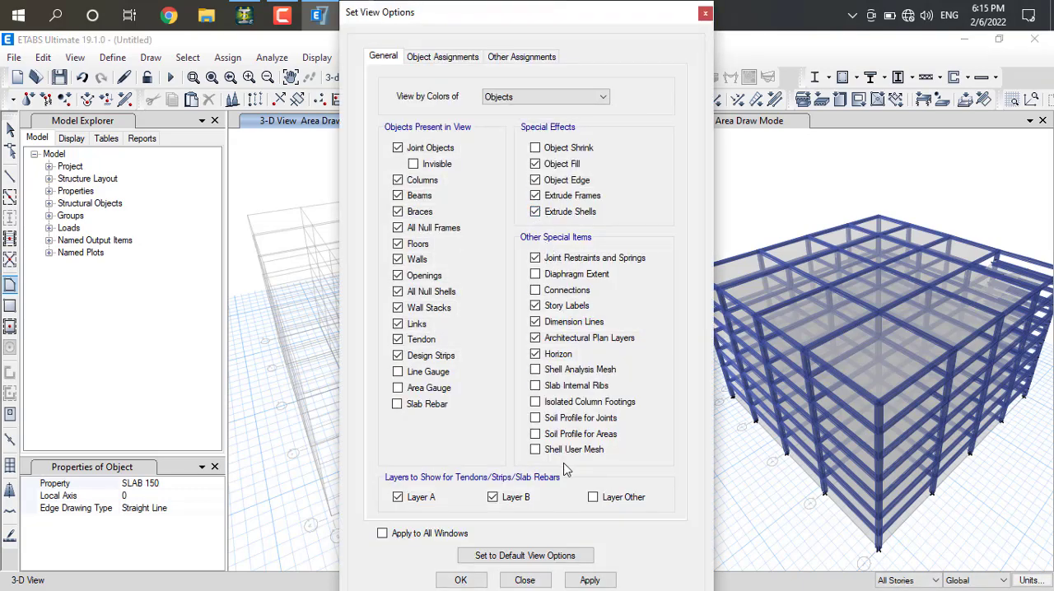
pyautogui.click(382, 534)
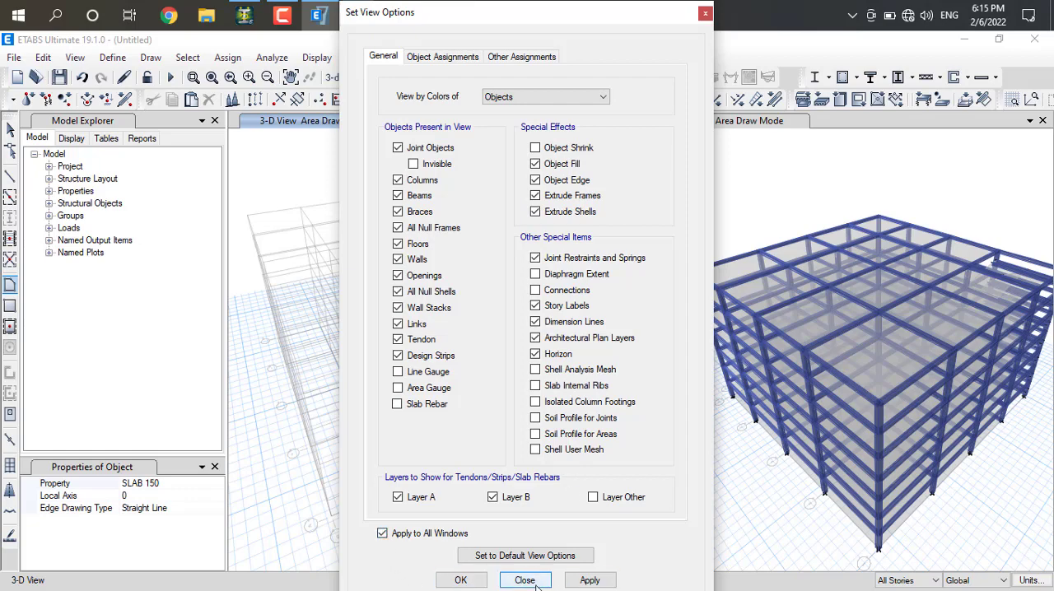
pyautogui.click(590, 581)
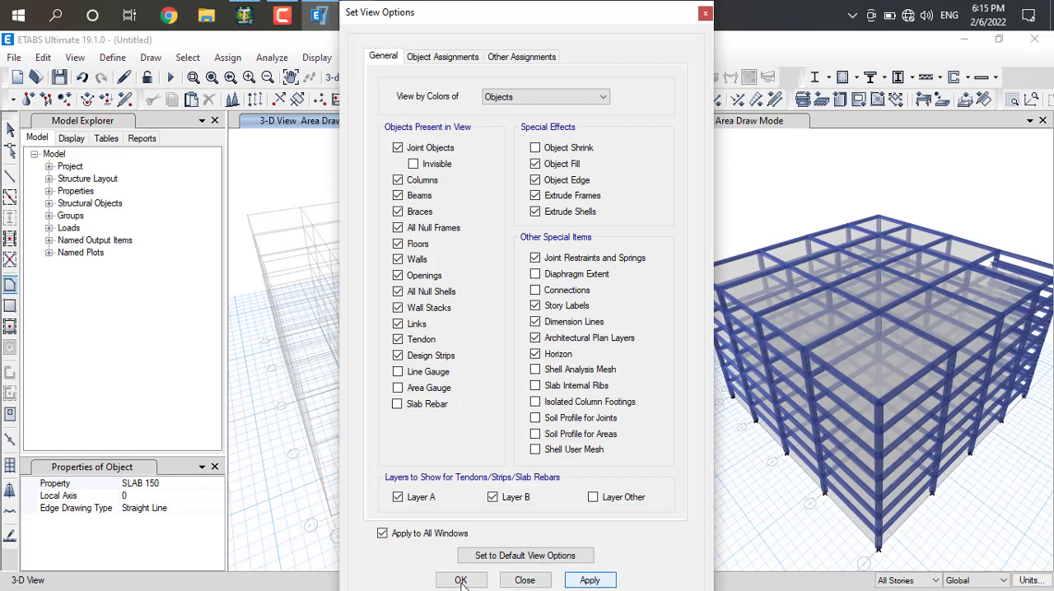
pyautogui.click(512, 583)
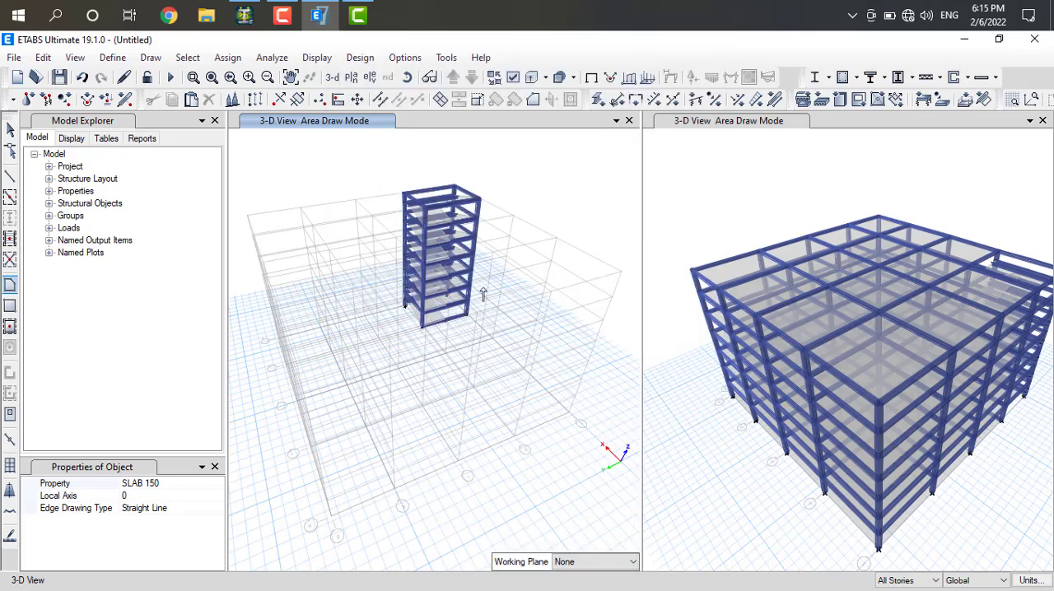
# Examine the extruded stair bay from all sides, checking the sloped flights, landings and intermediate beams
pyautogui.press('Right')
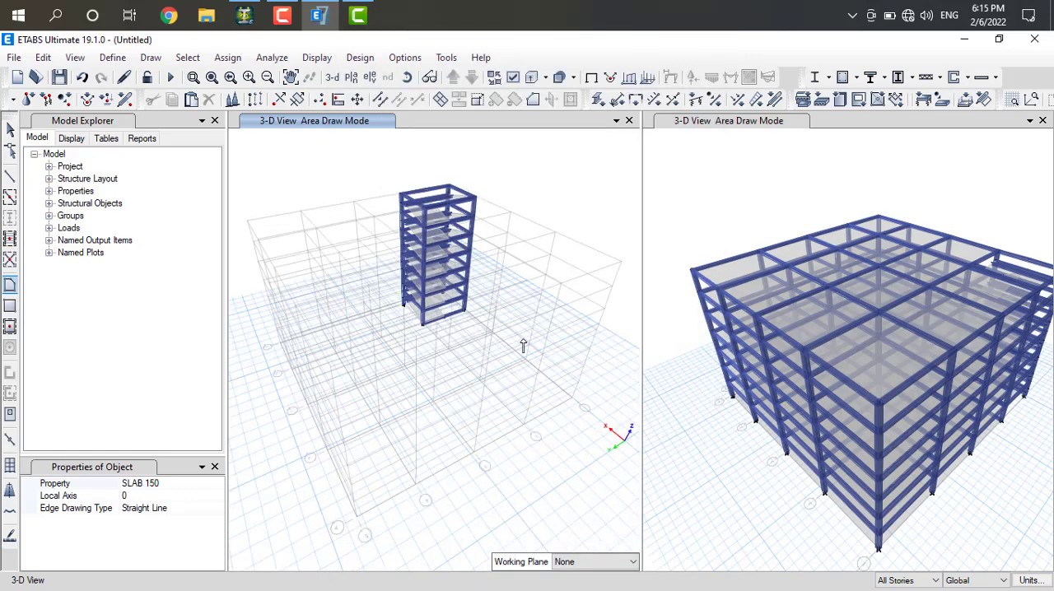
pyautogui.press('Right')
pyautogui.press('Right')
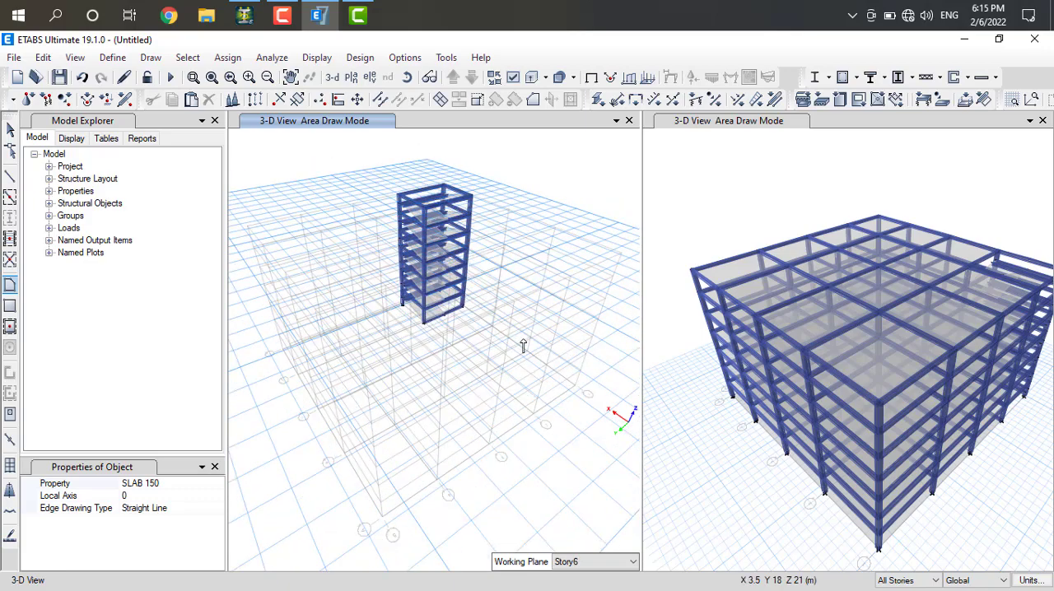
pyautogui.press('Right')
pyautogui.press('Right')
pyautogui.press('Right')
pyautogui.press('Right')
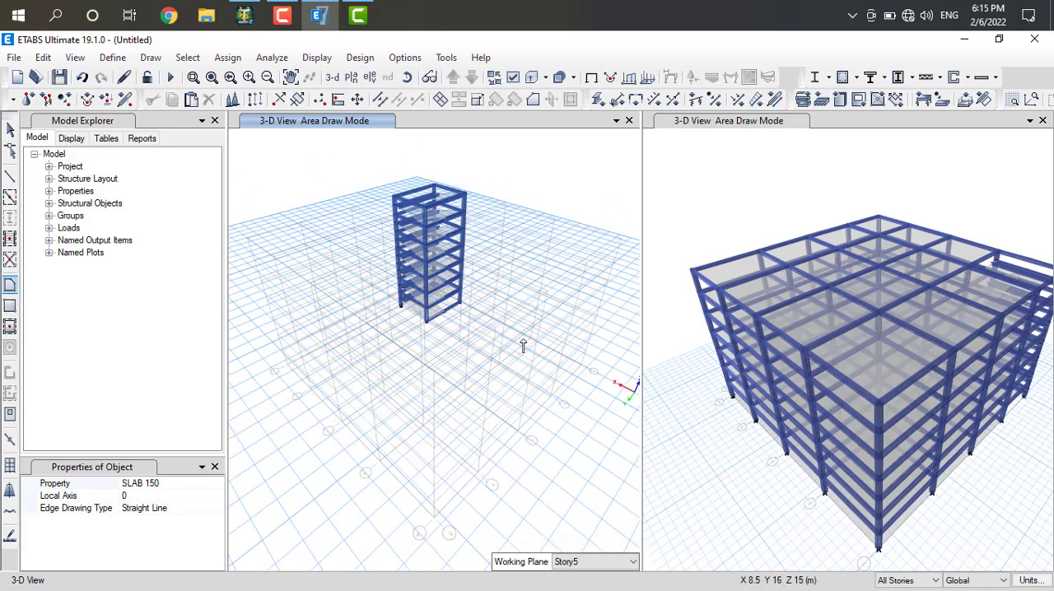
pyautogui.press('Right')
pyautogui.press('Right')
pyautogui.press('Right')
pyautogui.press('Right')
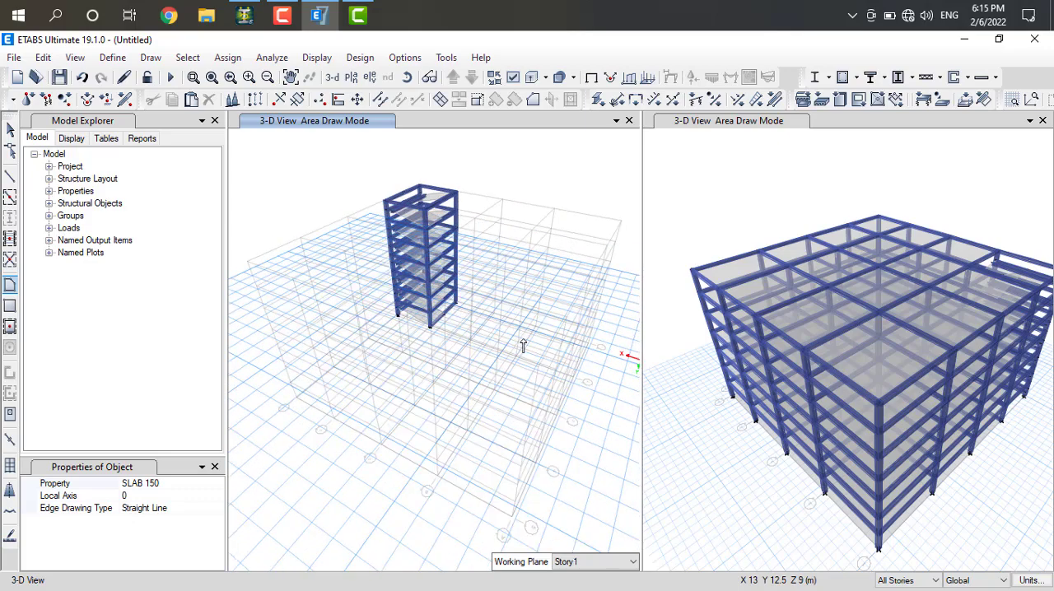
pyautogui.press('Right')
pyautogui.press('Right')
pyautogui.press('Right')
pyautogui.press('Right')
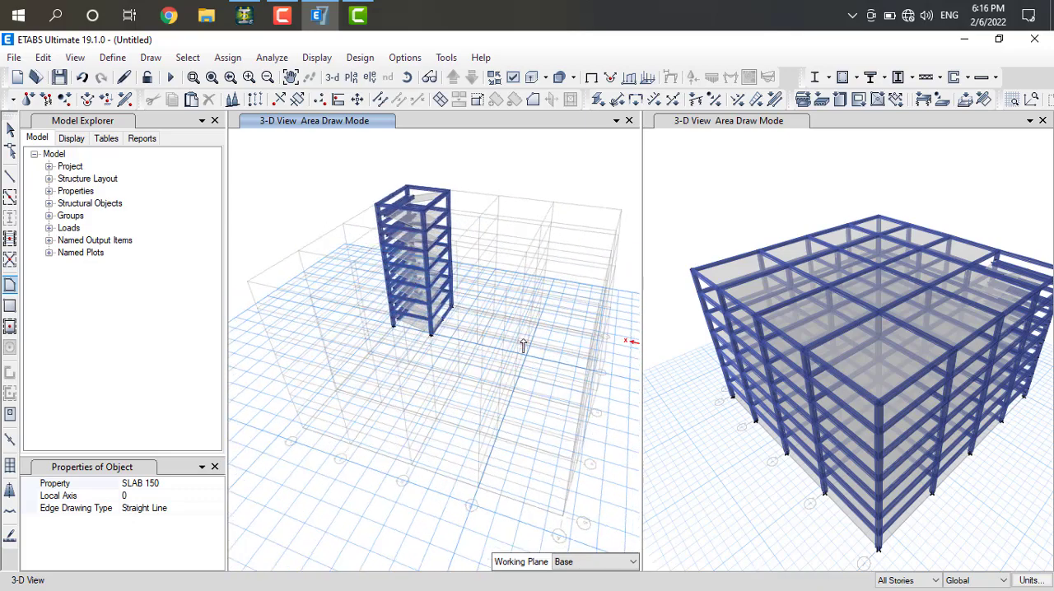
pyautogui.press('Right')
pyautogui.press('Right')
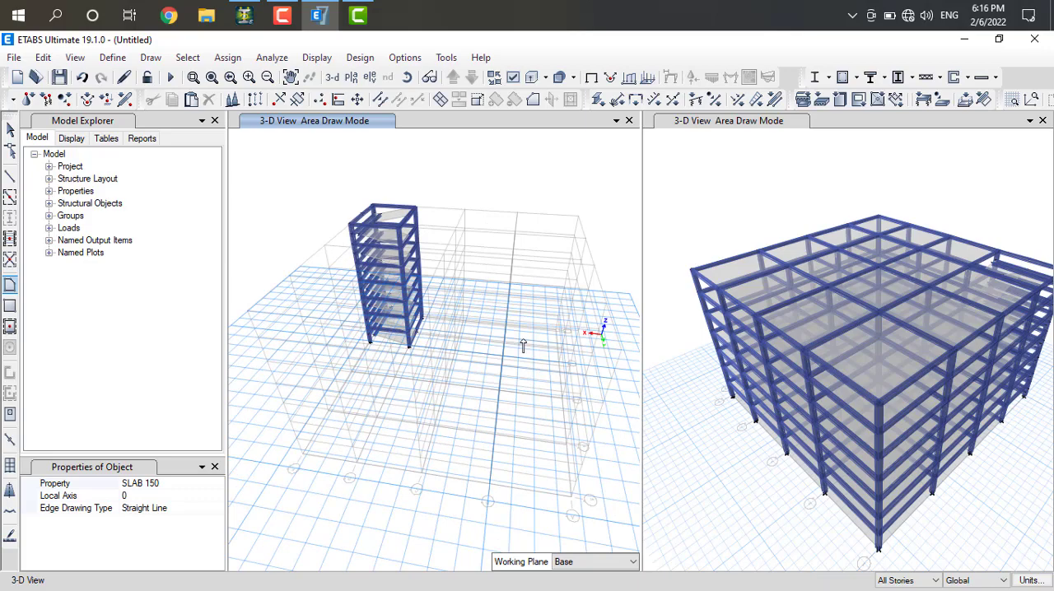
pyautogui.press('Right')
pyautogui.press('Right')
pyautogui.press('Right')
pyautogui.press('Right')
pyautogui.press('Right')
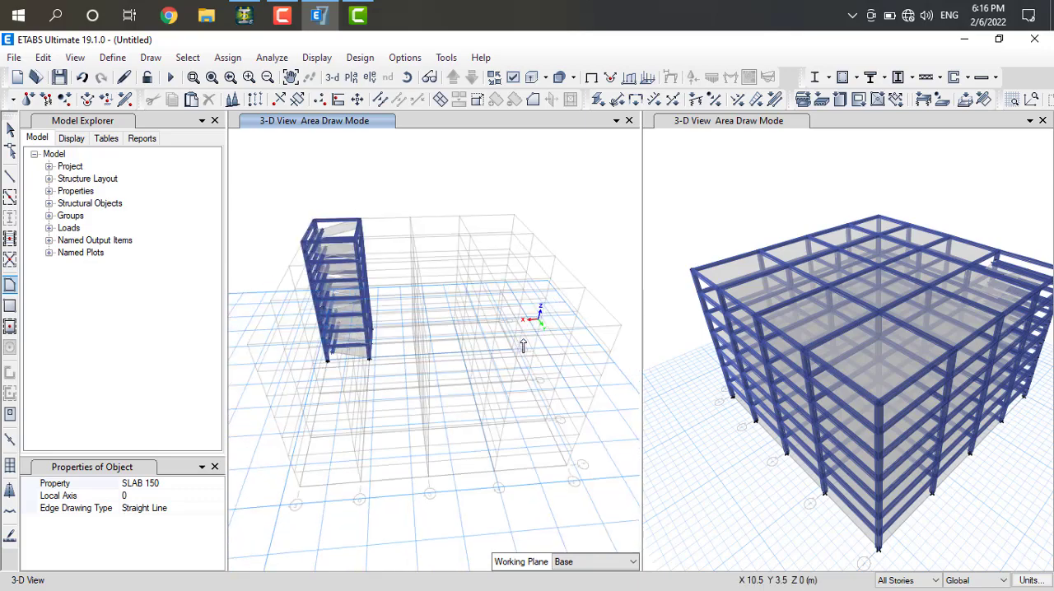
pyautogui.press('Right')
pyautogui.press('Right')
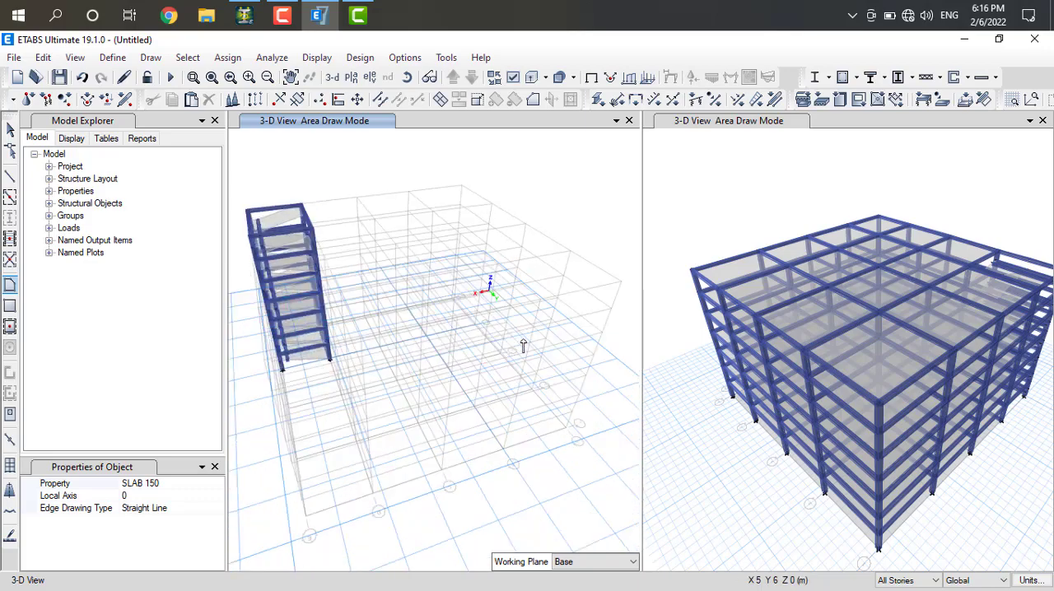
pyautogui.press('Right')
pyautogui.press('Right')
pyautogui.press('Right')
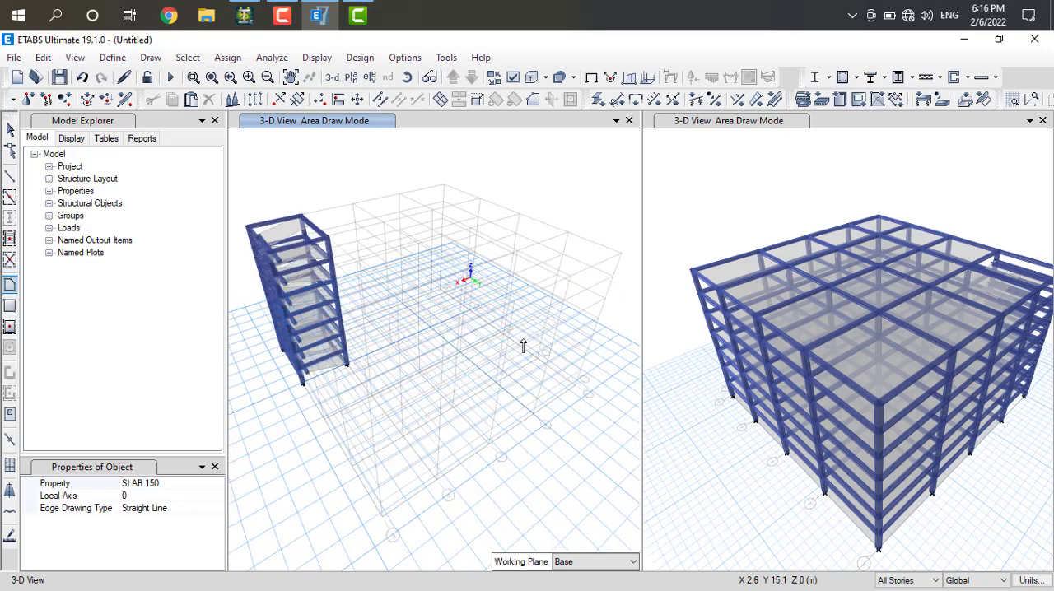
pyautogui.press('Right')
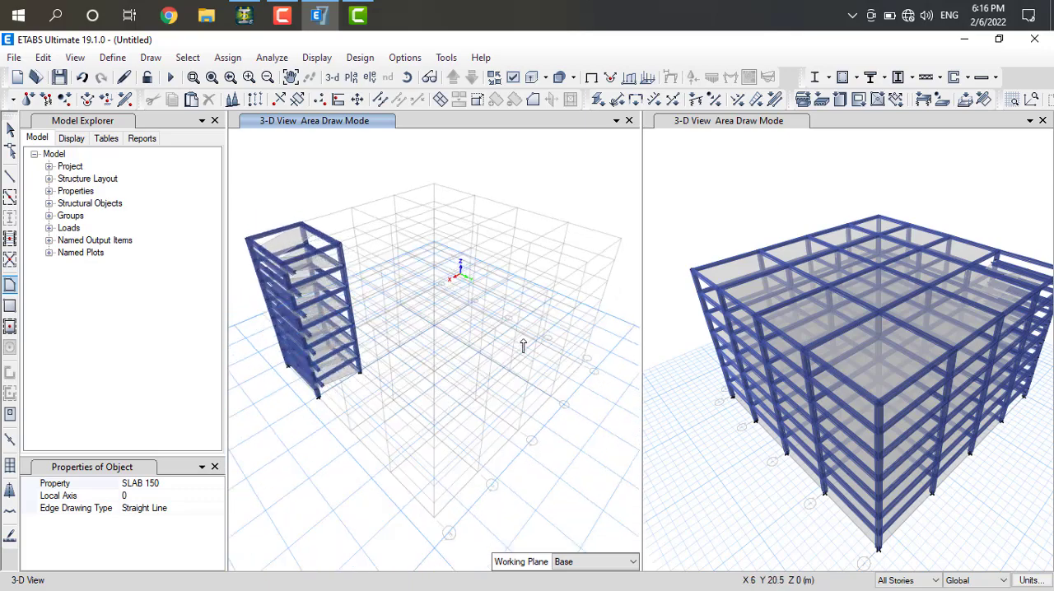
pyautogui.press('Right')
pyautogui.press('Right')
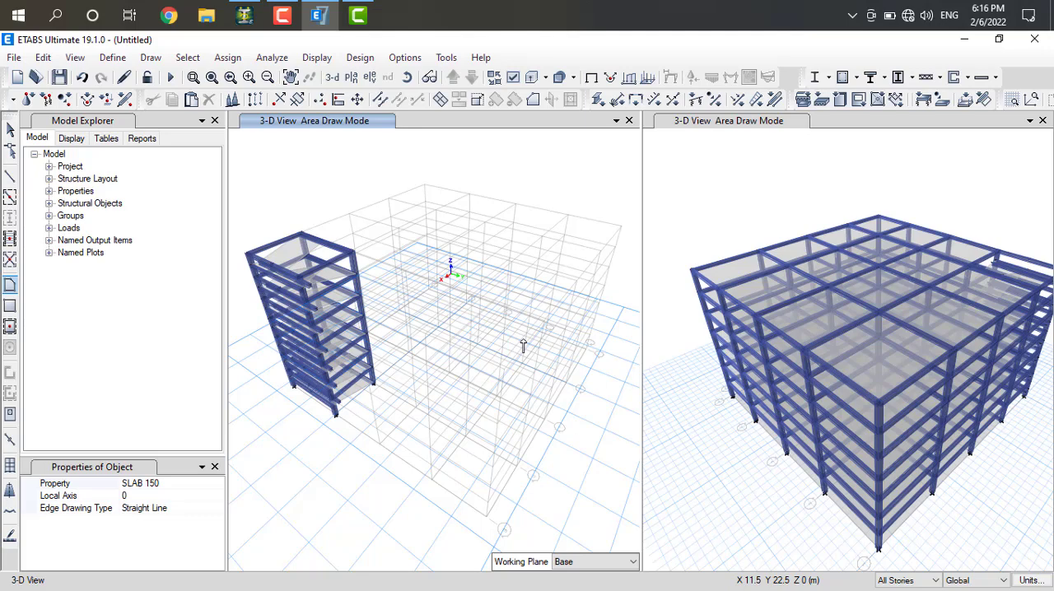
# Switch the stair bay's 3-D view to the Story7 plan view
pyautogui.click(359, 99)
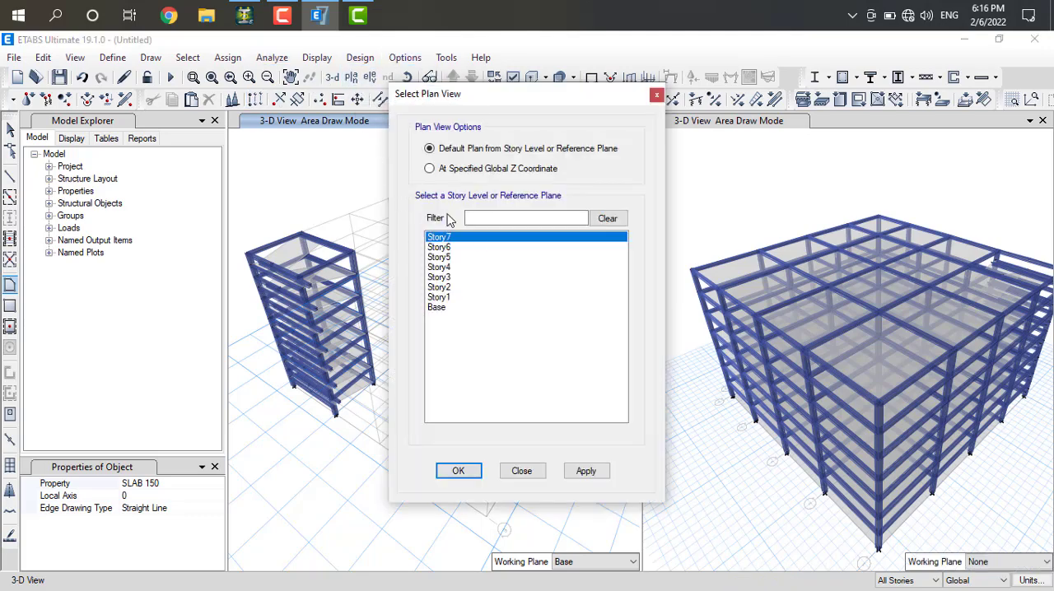
pyautogui.click(585, 472)
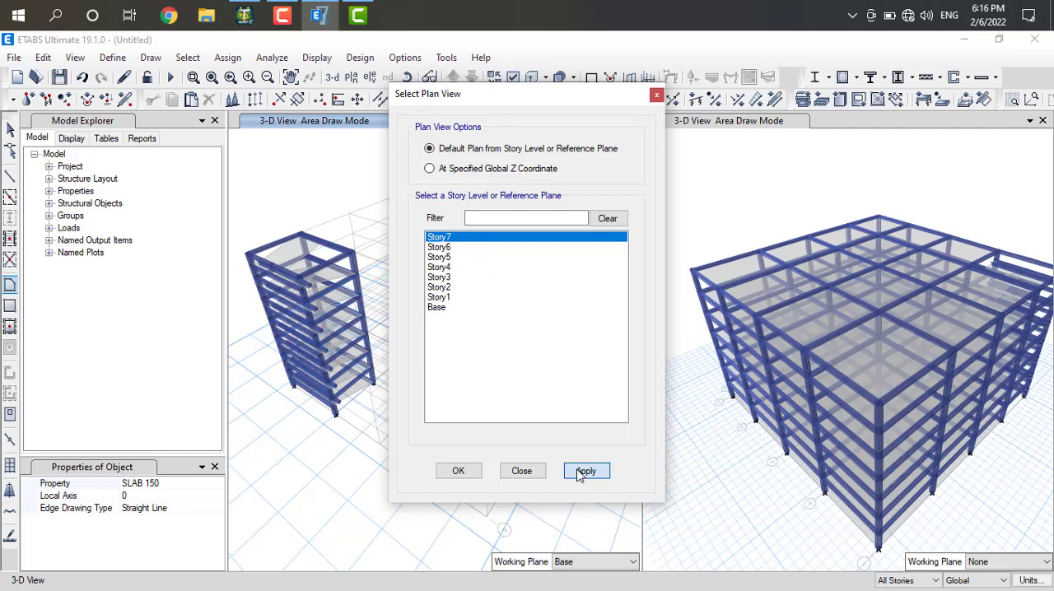
pyautogui.click(458, 472)
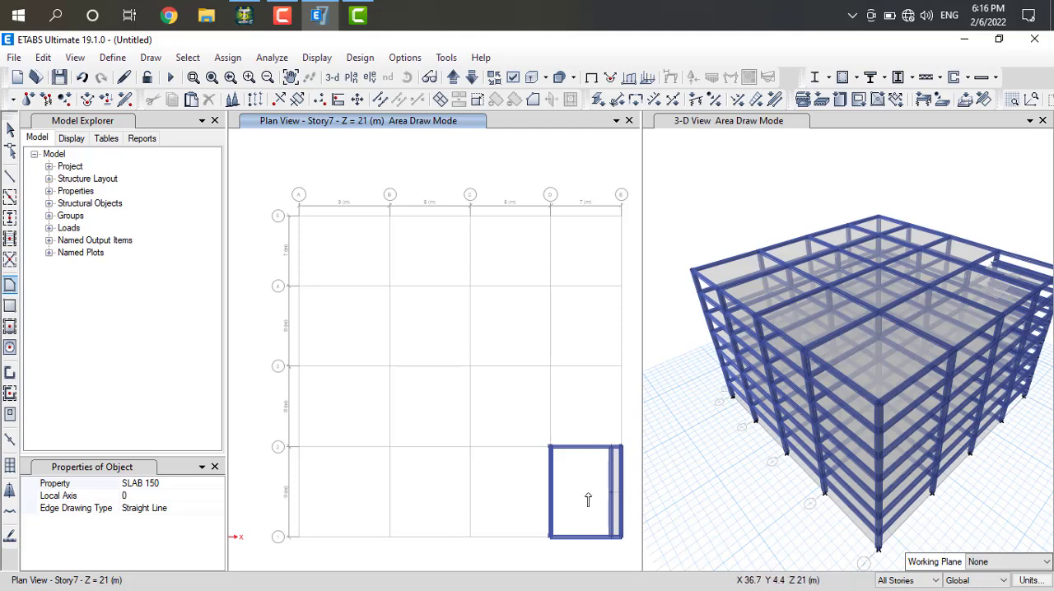
# Examine the whole extruded building in the 3-D view from several sides and tilts, including the stair bay at the corner
pyautogui.click(764, 514)
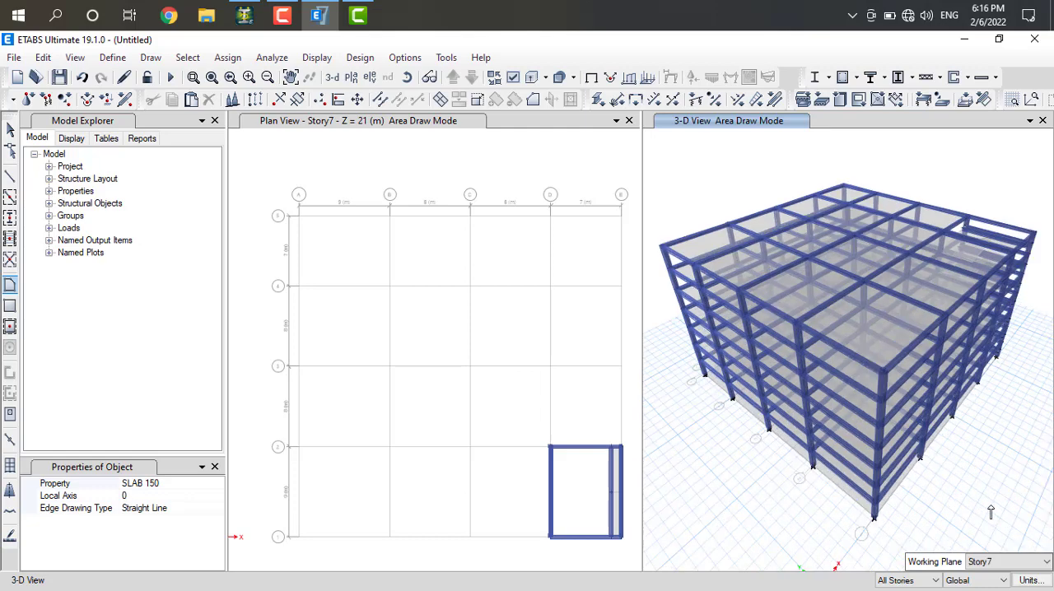
pyautogui.press('Right')
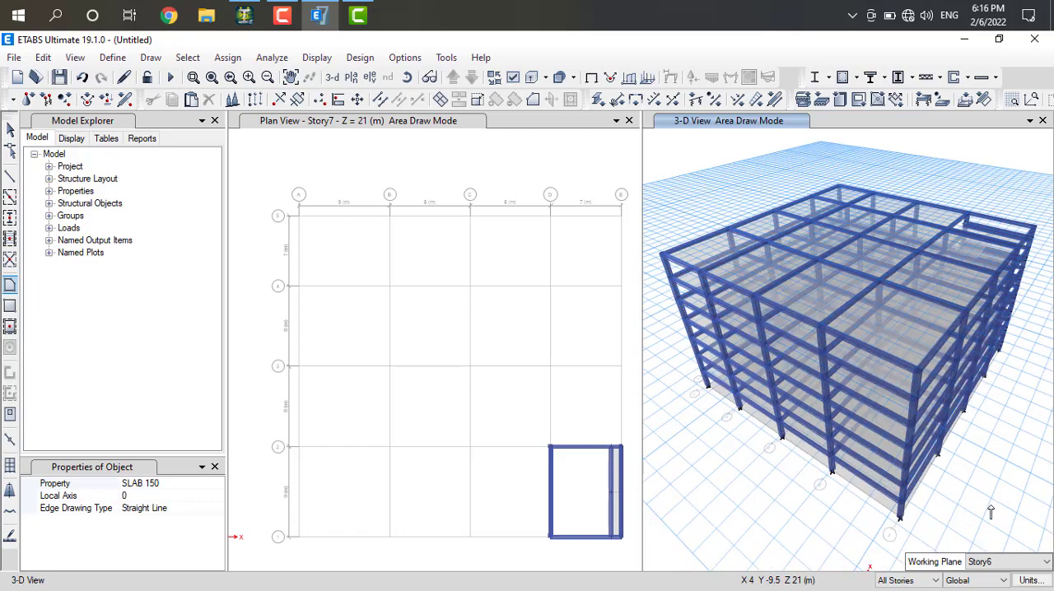
pyautogui.press('Right')
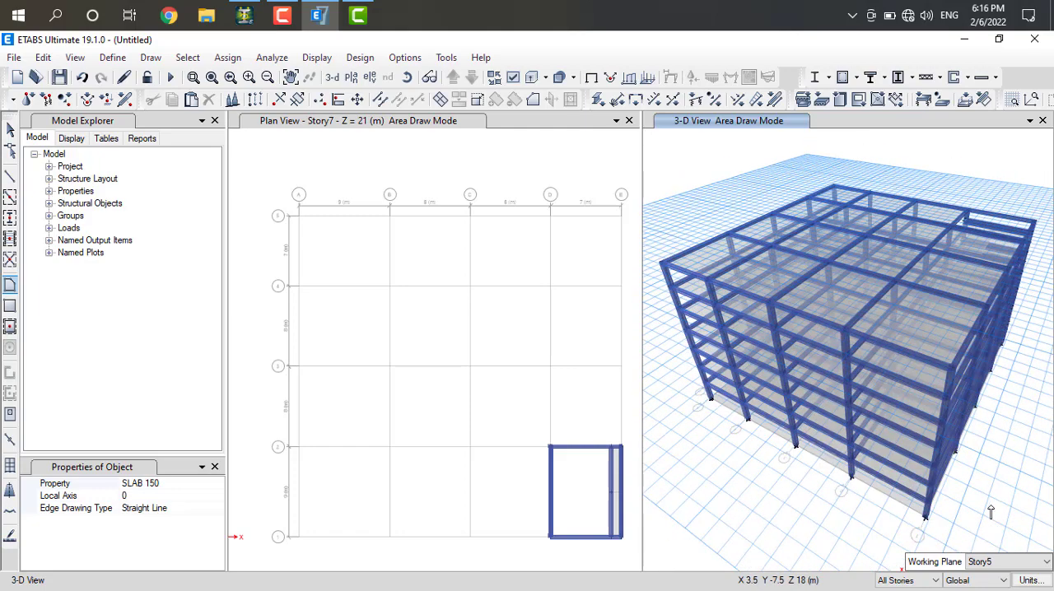
pyautogui.press('Right')
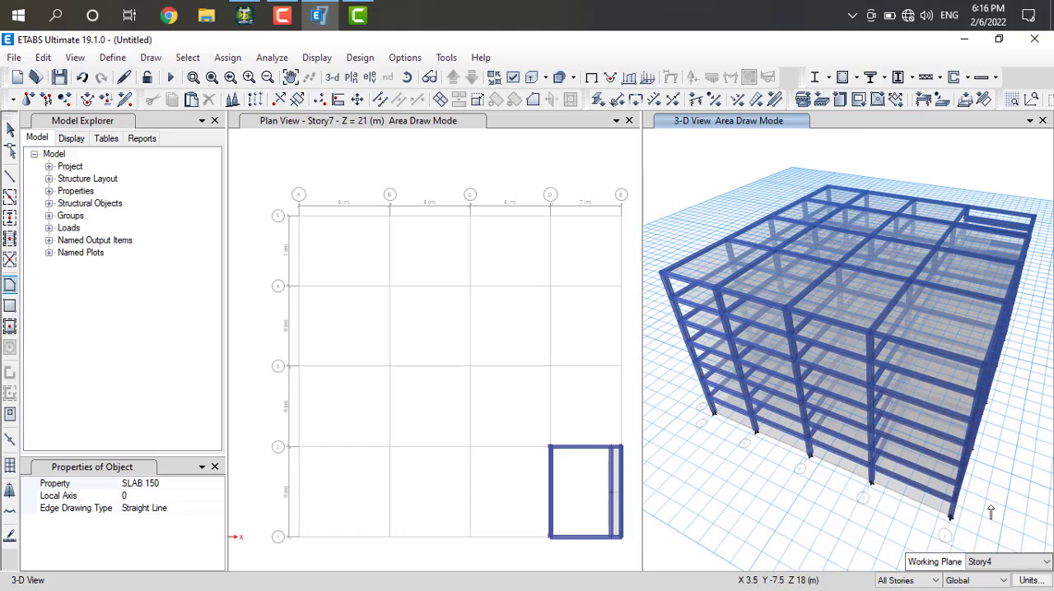
pyautogui.press('Right')
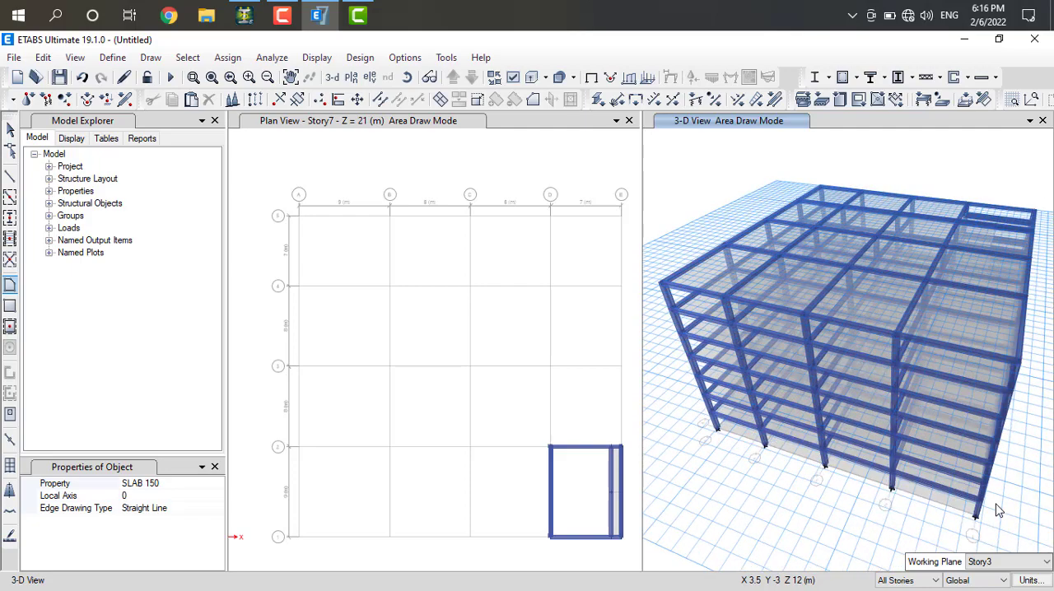
pyautogui.press('Right')
pyautogui.press('Right')
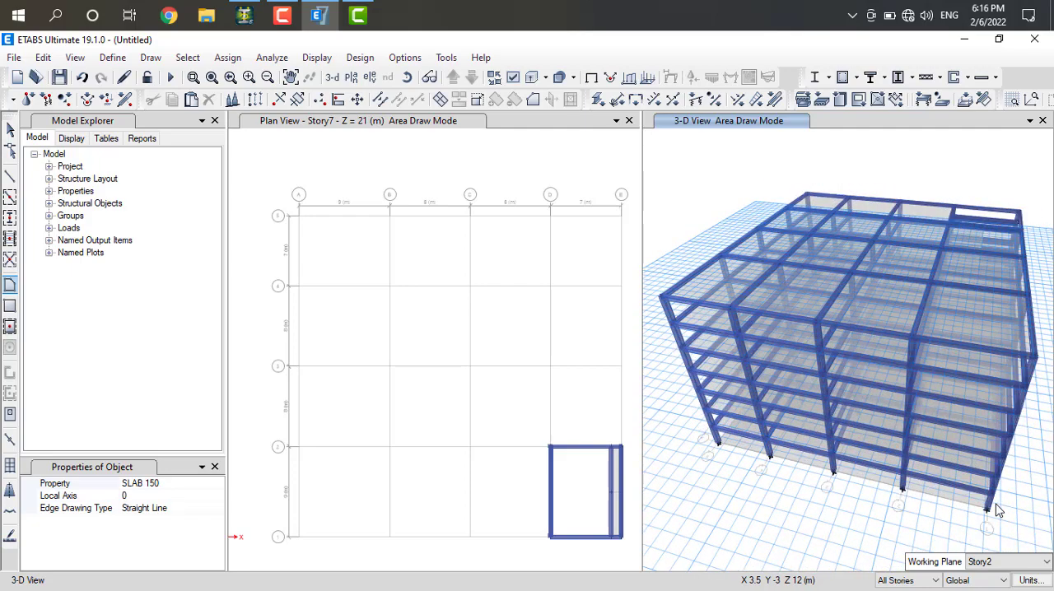
pyautogui.press('Right')
pyautogui.press('Right')
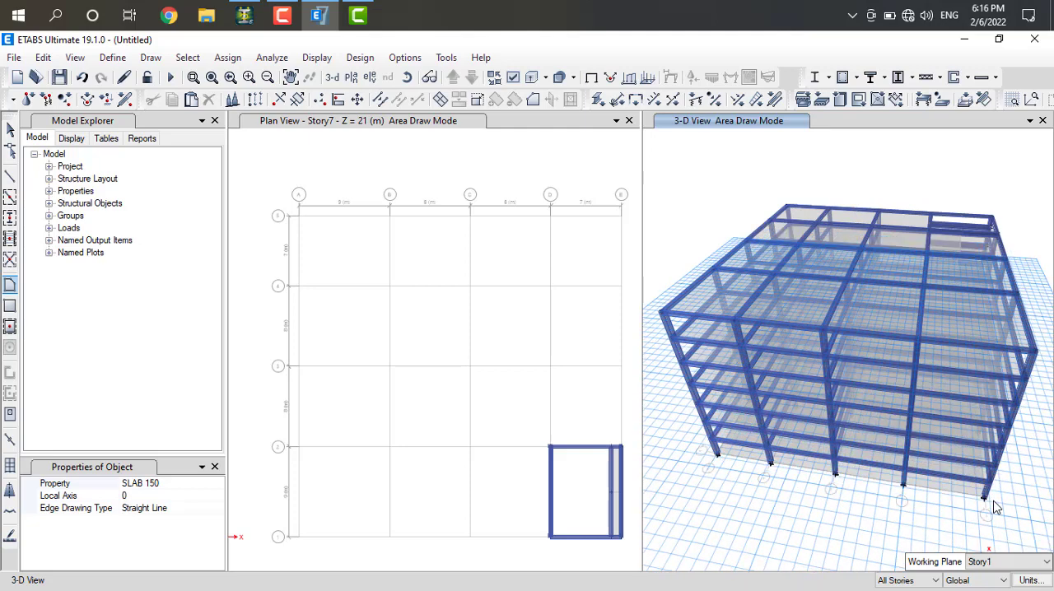
pyautogui.press('Right')
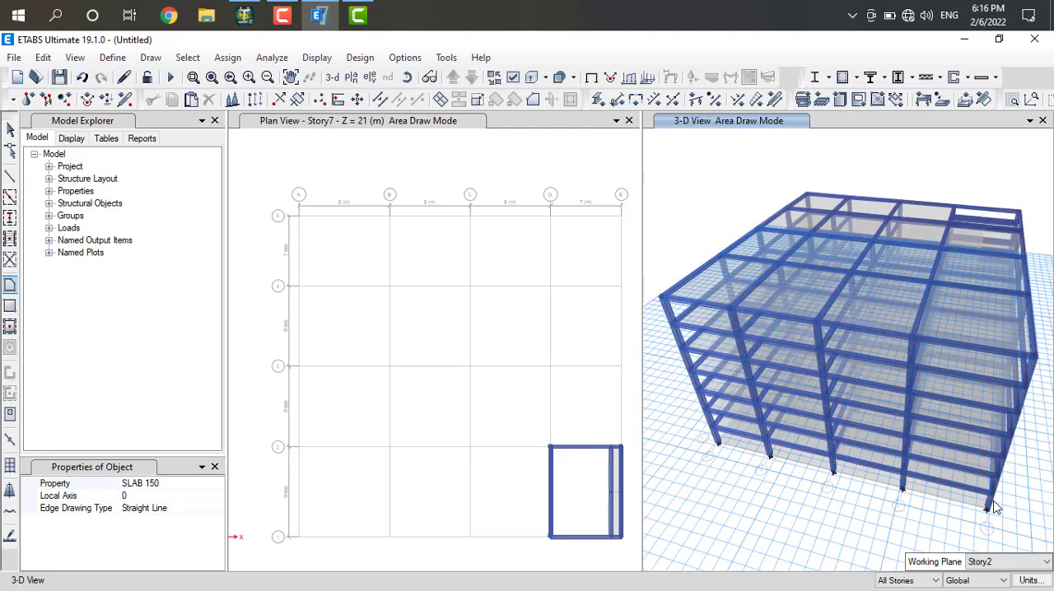
pyautogui.press('Right')
pyautogui.press('Right')
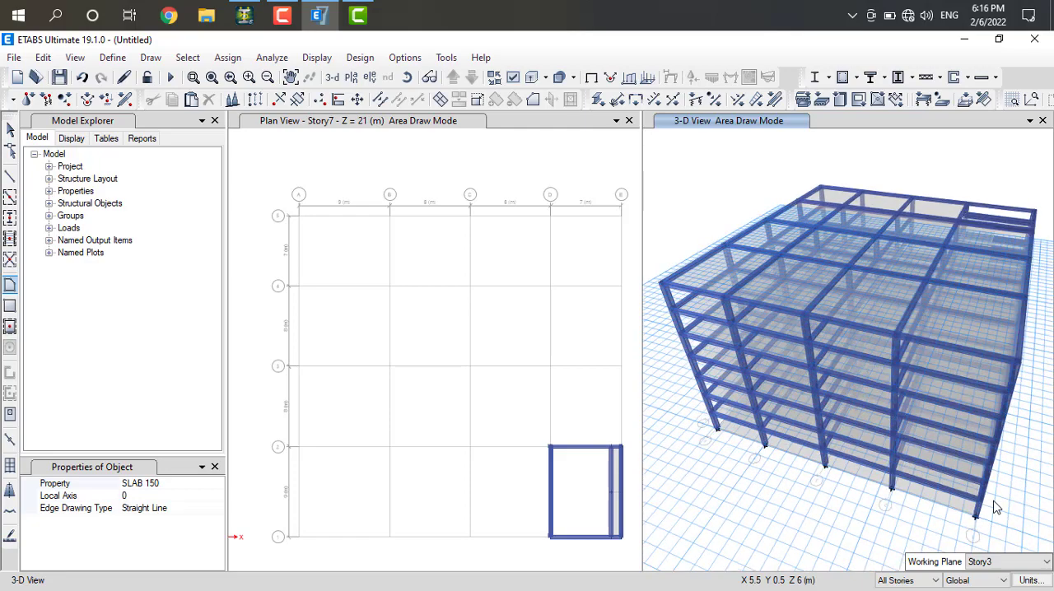
pyautogui.press('Right')
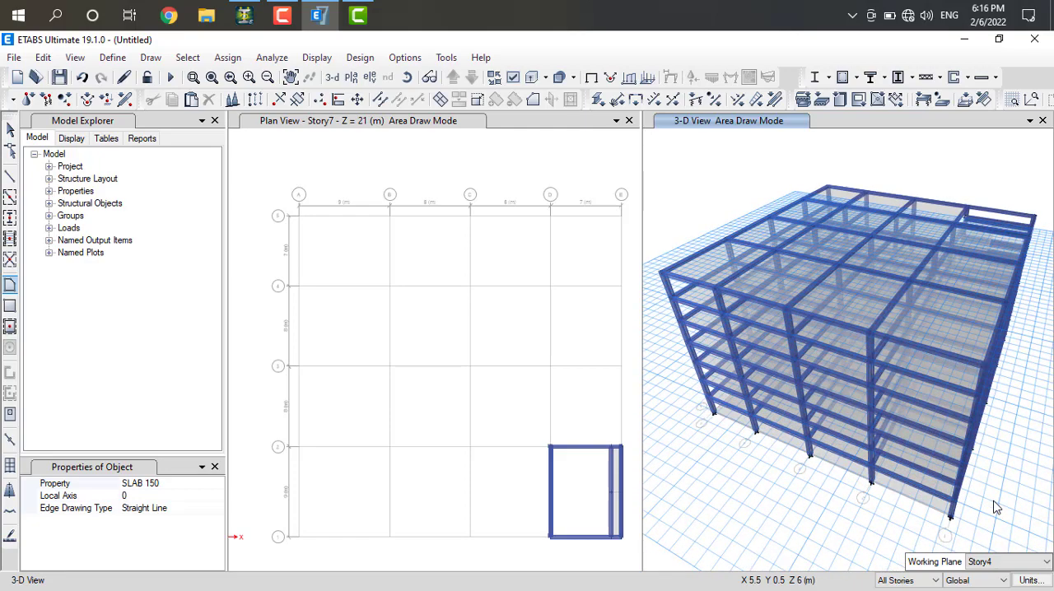
pyautogui.press('Right')
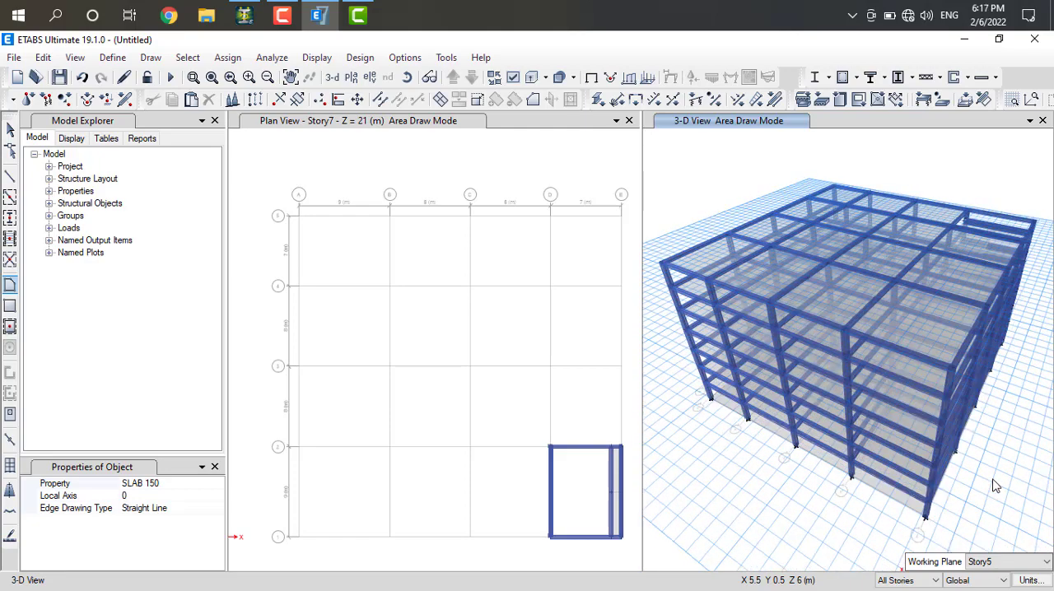
pyautogui.press('Left')
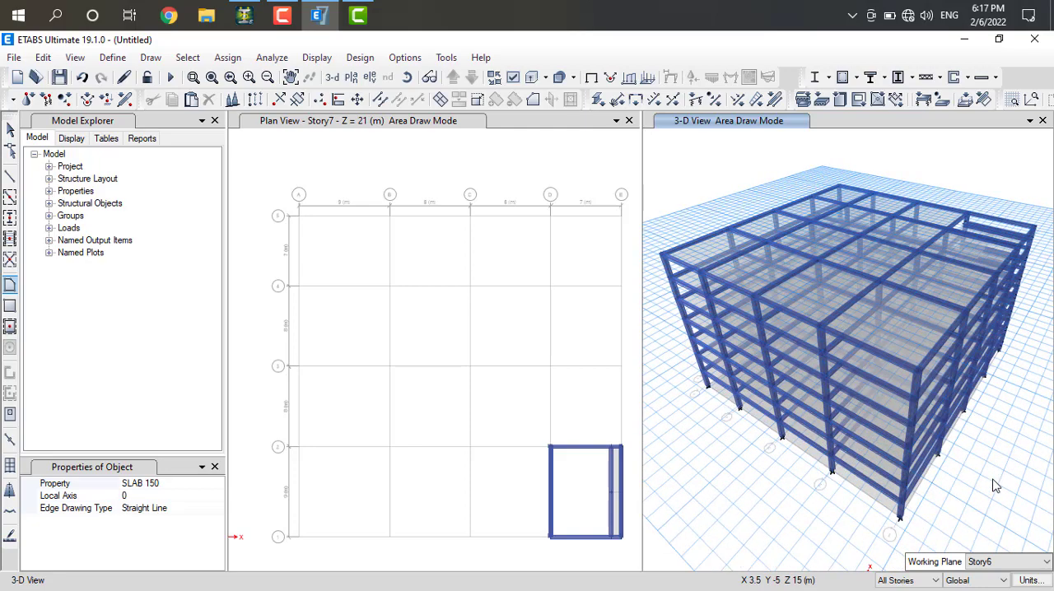
pyautogui.press('Left')
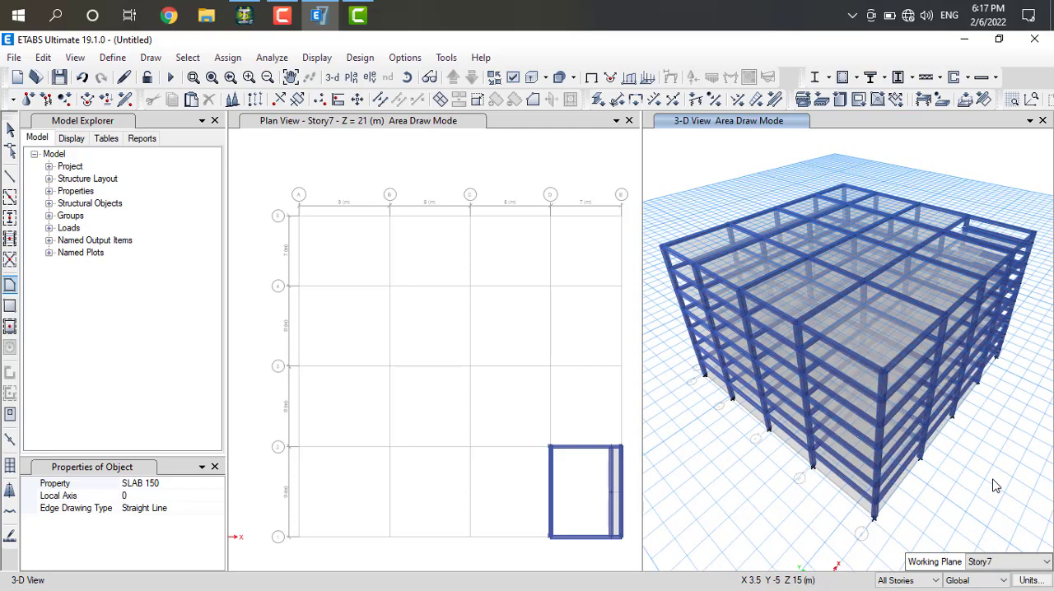
pyautogui.press('Left')
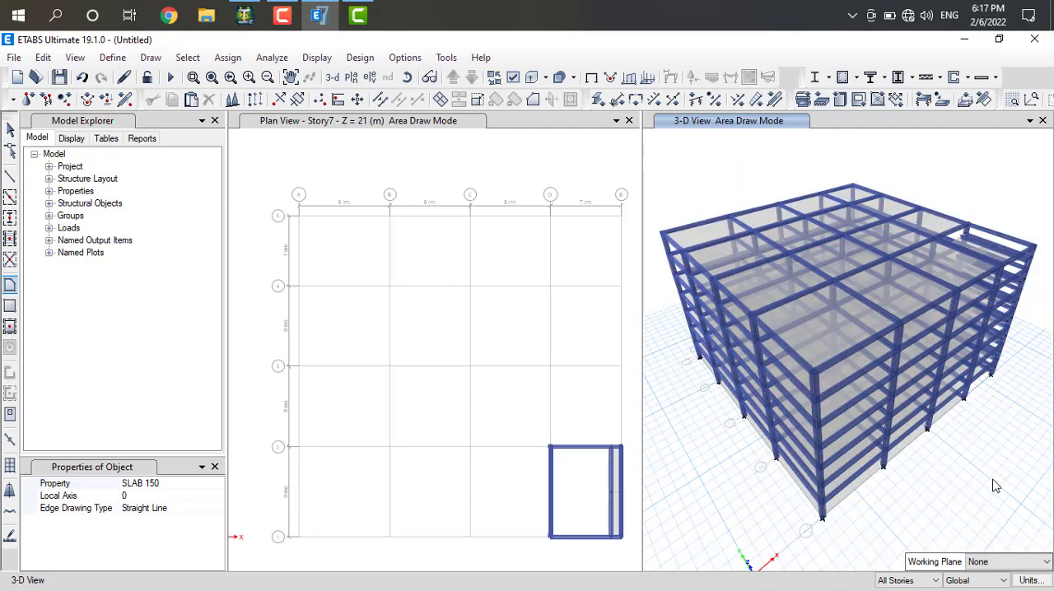
pyautogui.press('Left')
pyautogui.press('Left')
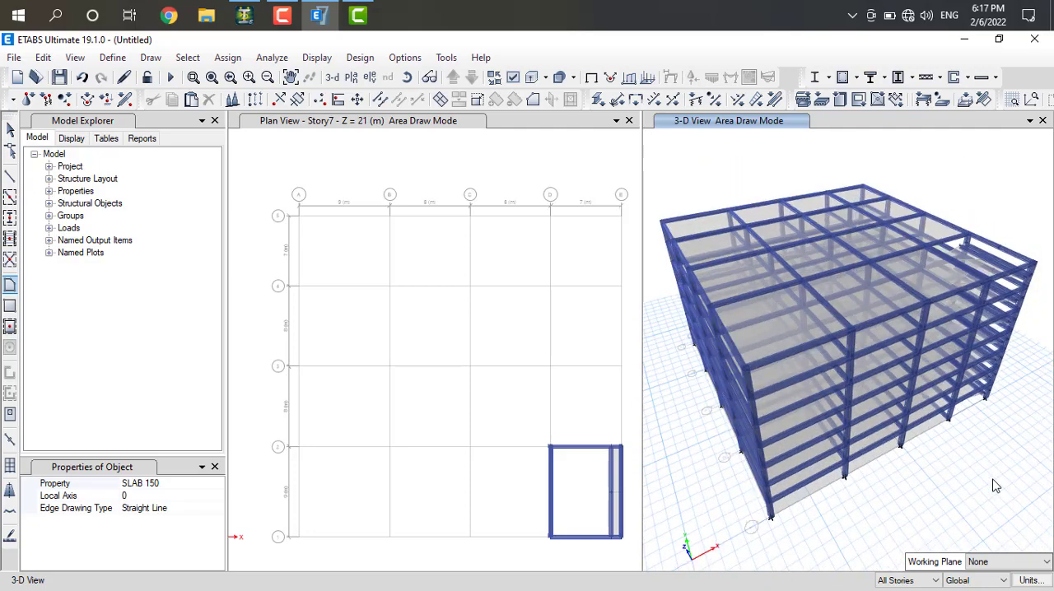
pyautogui.press('Left')
pyautogui.press('Left')
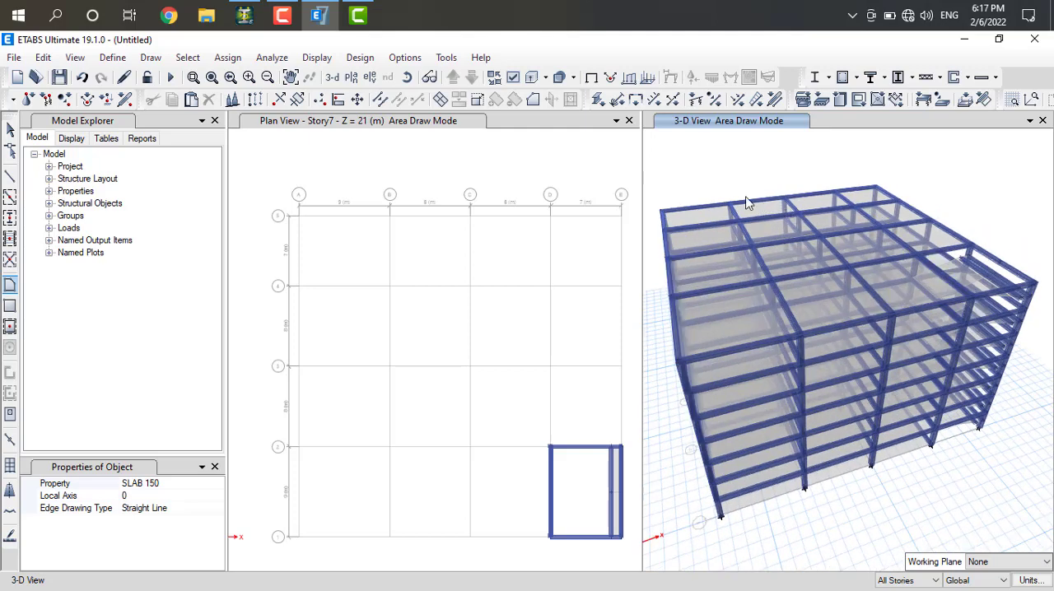
pyautogui.press('Left')
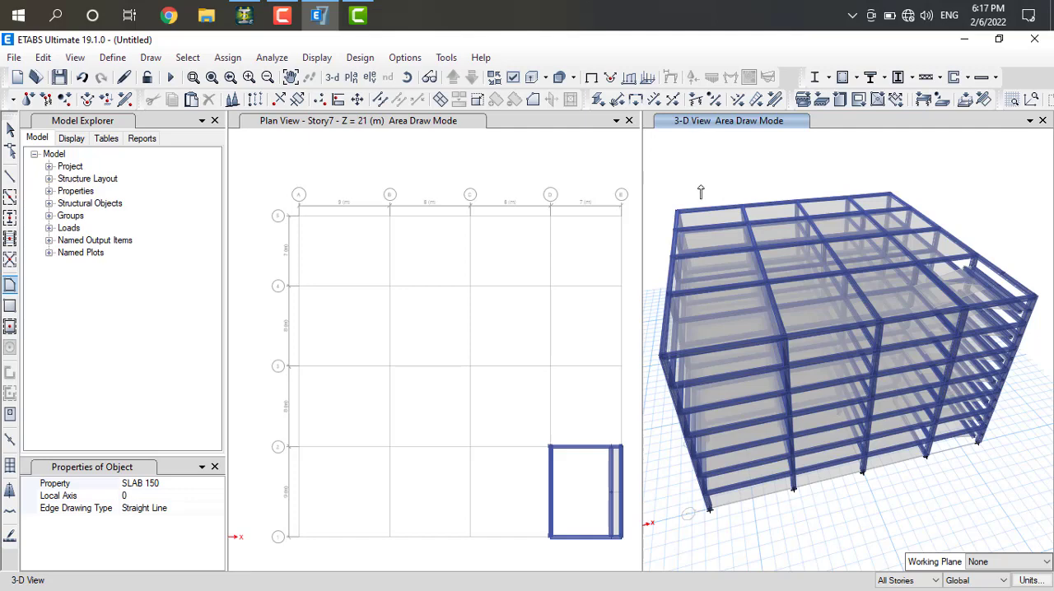
pyautogui.press('Right')
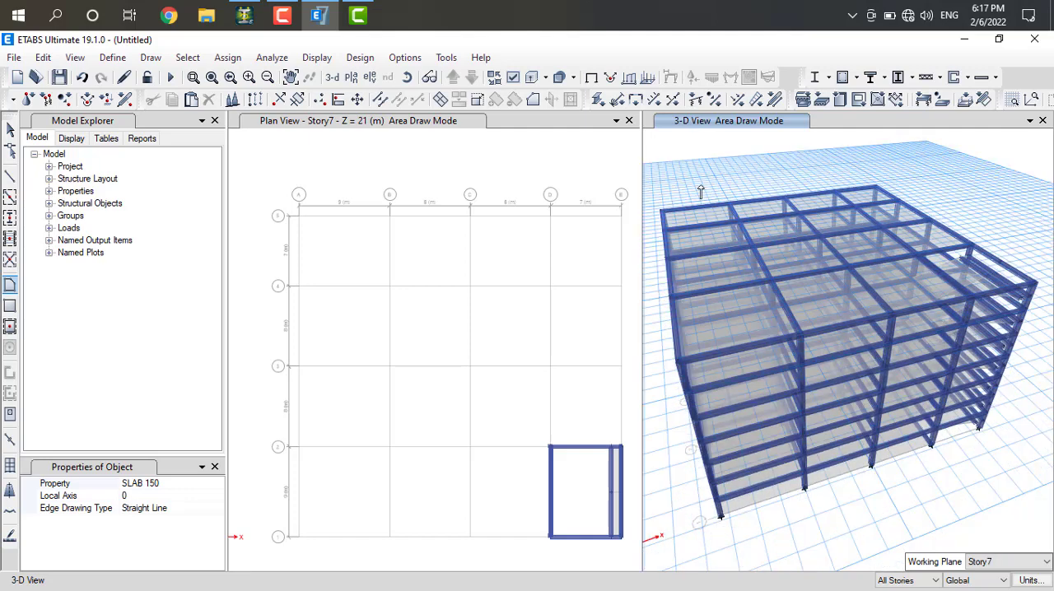
pyautogui.press('Left')
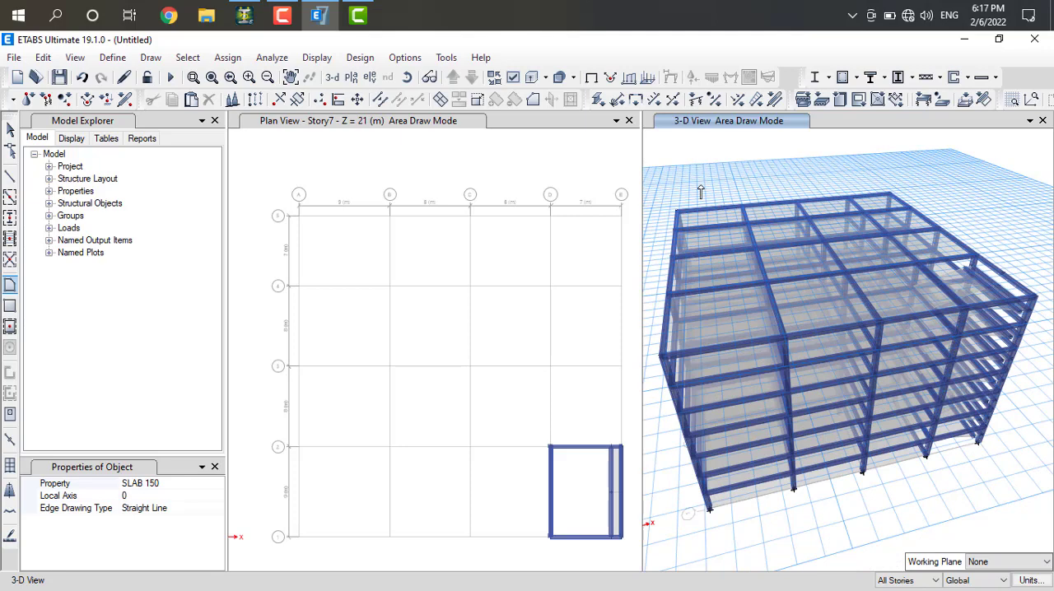
pyautogui.press('Down')
pyautogui.press('Down')
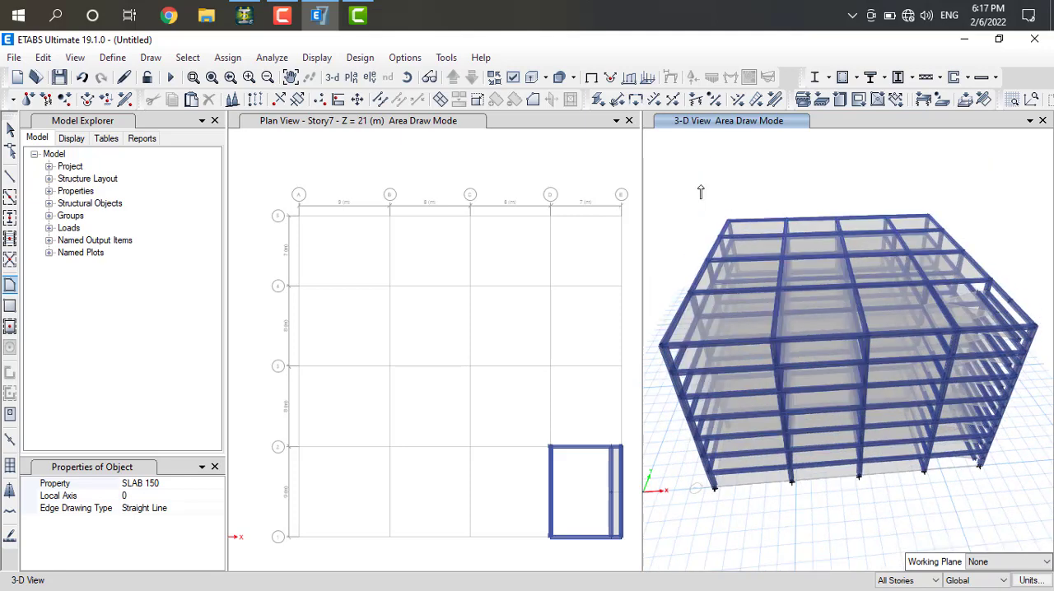
pyautogui.press('Left')
pyautogui.press('Left')
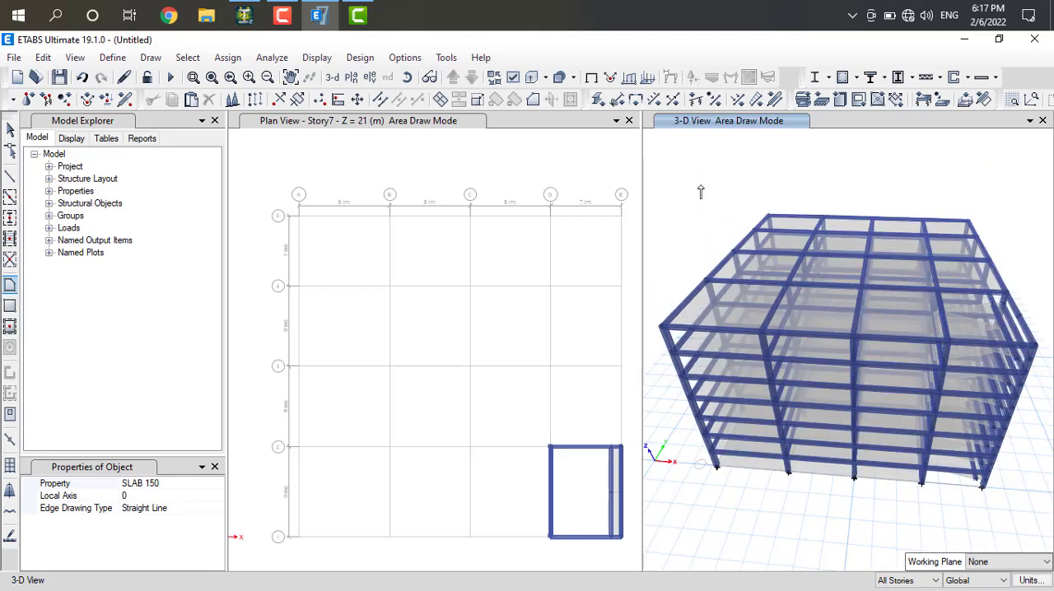
pyautogui.press('Up')
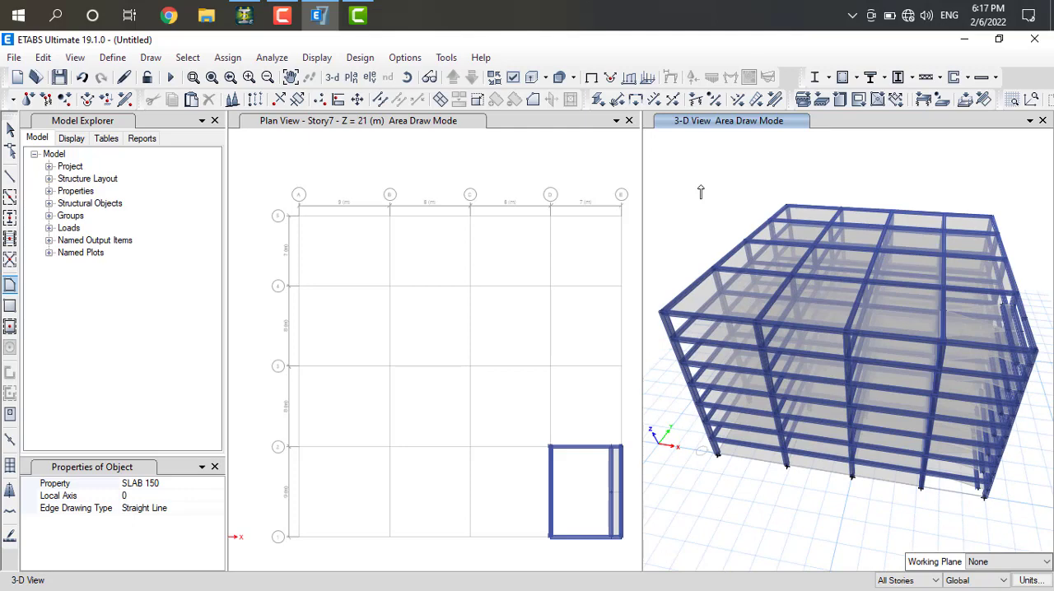
pyautogui.press('Left')
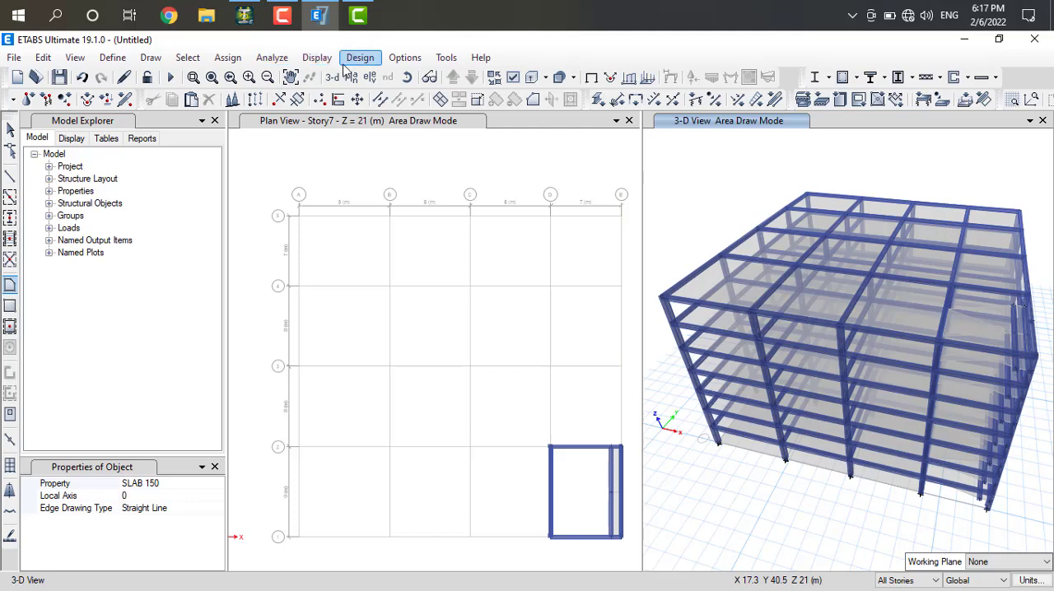
# Apply the 3-D view's current view options, including extruded frames and extruded shells, to all windows
pyautogui.click(515, 78)
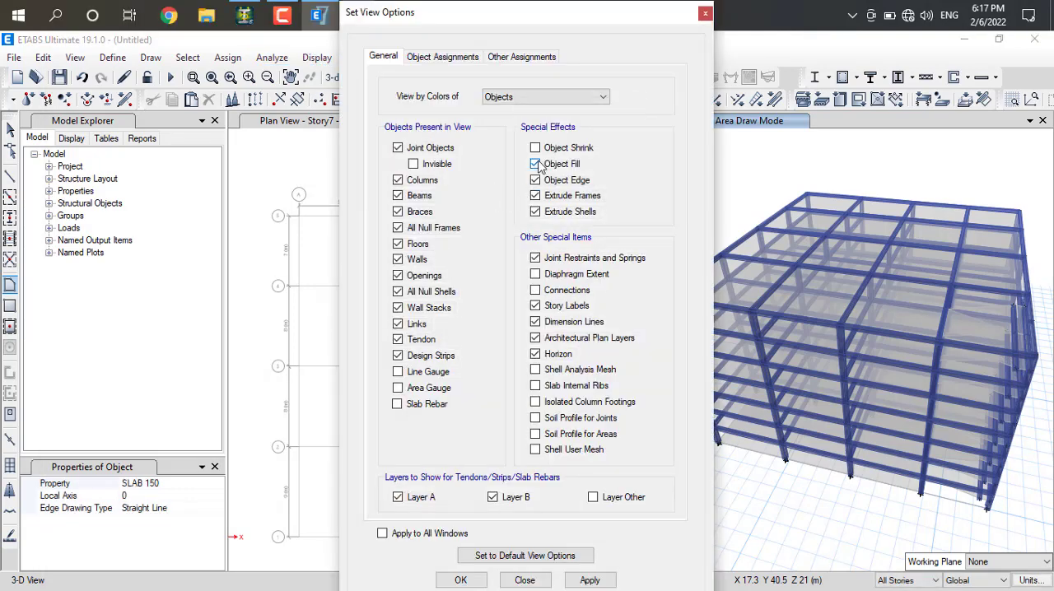
pyautogui.click(383, 534)
pyautogui.click(590, 580)
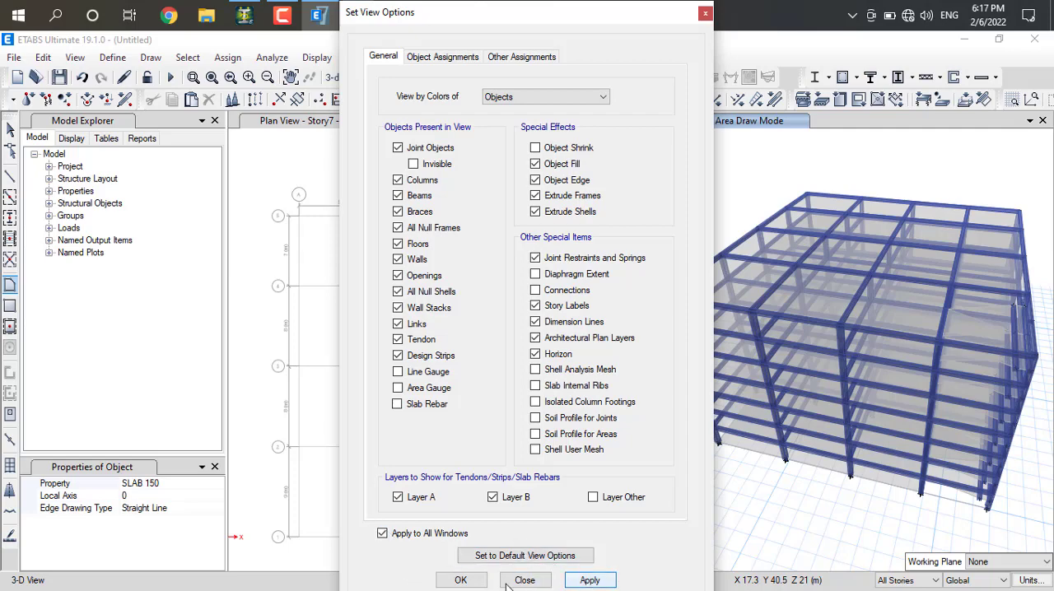
pyautogui.click(522, 580)
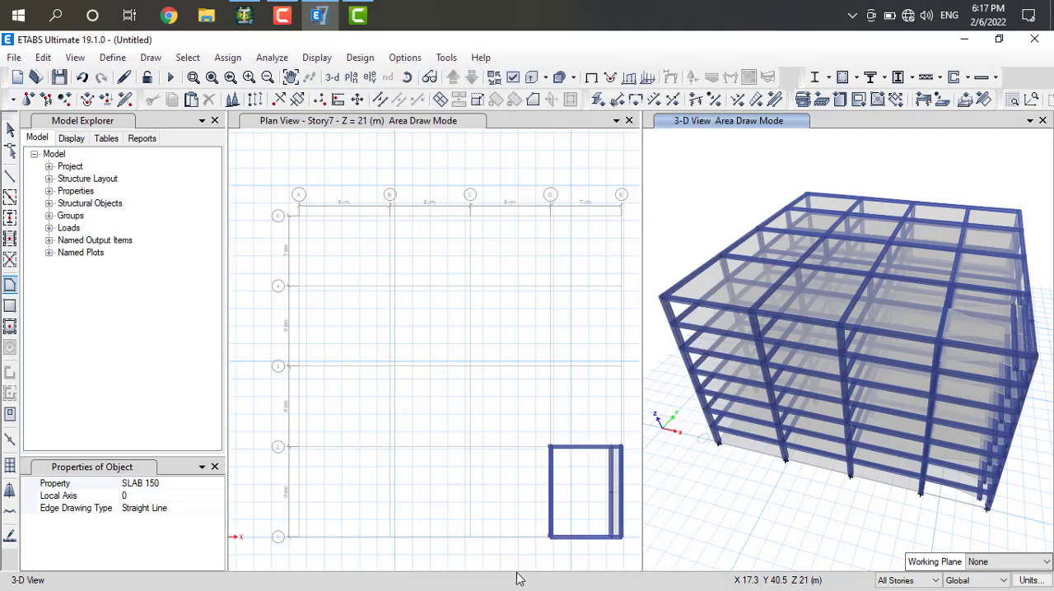
# Leave area drawing without adding a slab and reapply the Story7 plan's view options to all windows
pyautogui.click(353, 244)
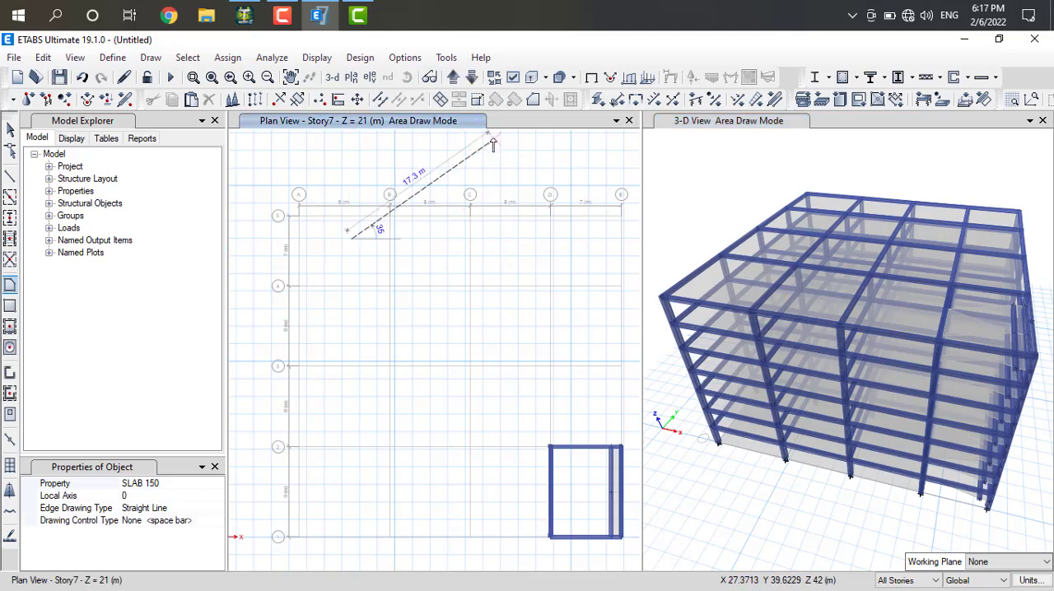
pyautogui.press('Escape')
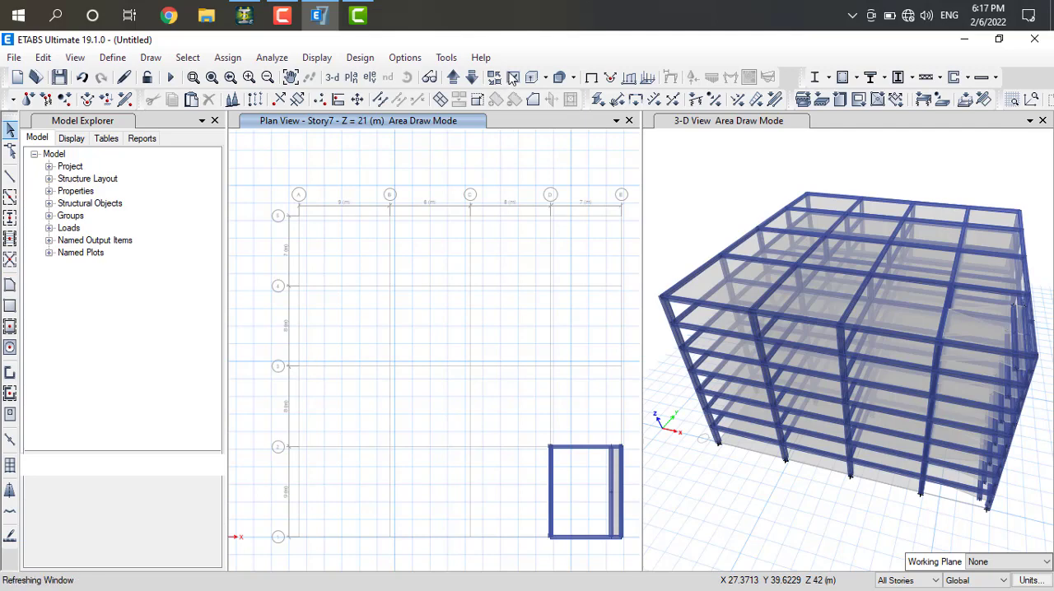
pyautogui.click(514, 77)
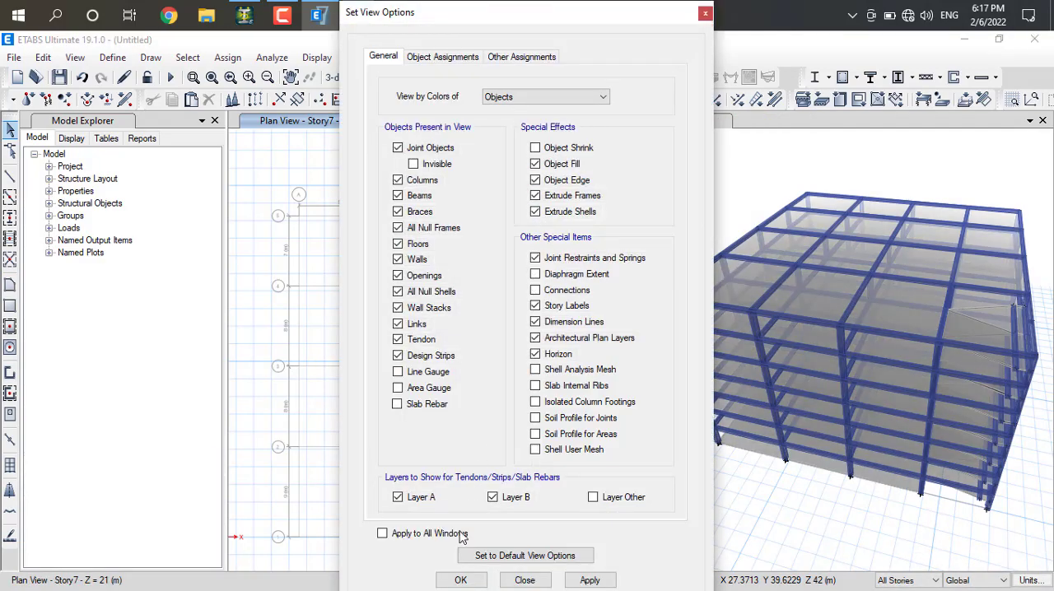
pyautogui.click(525, 580)
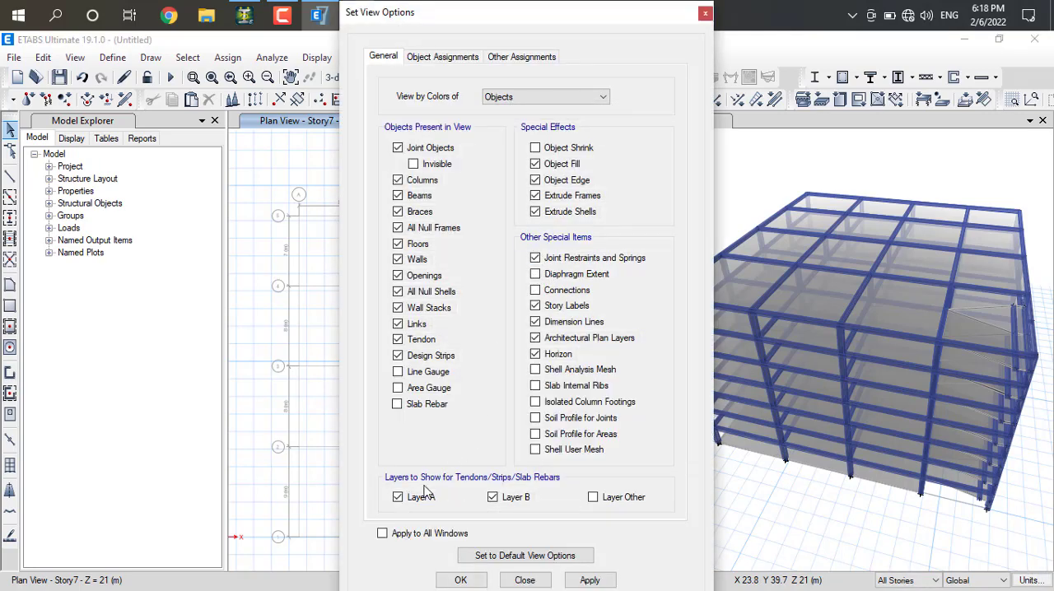
pyautogui.click(383, 534)
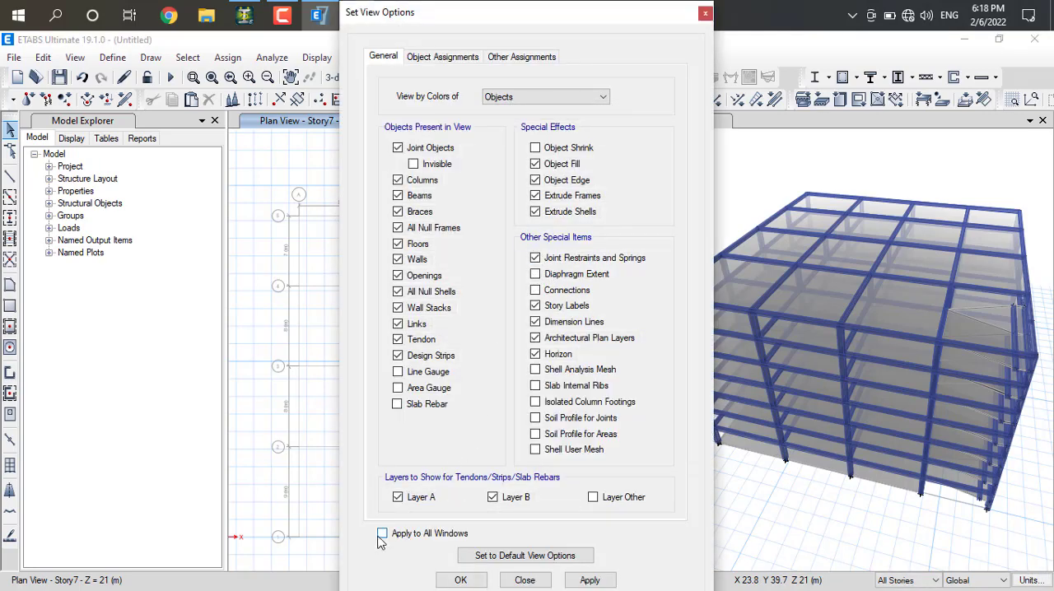
pyautogui.click(584, 581)
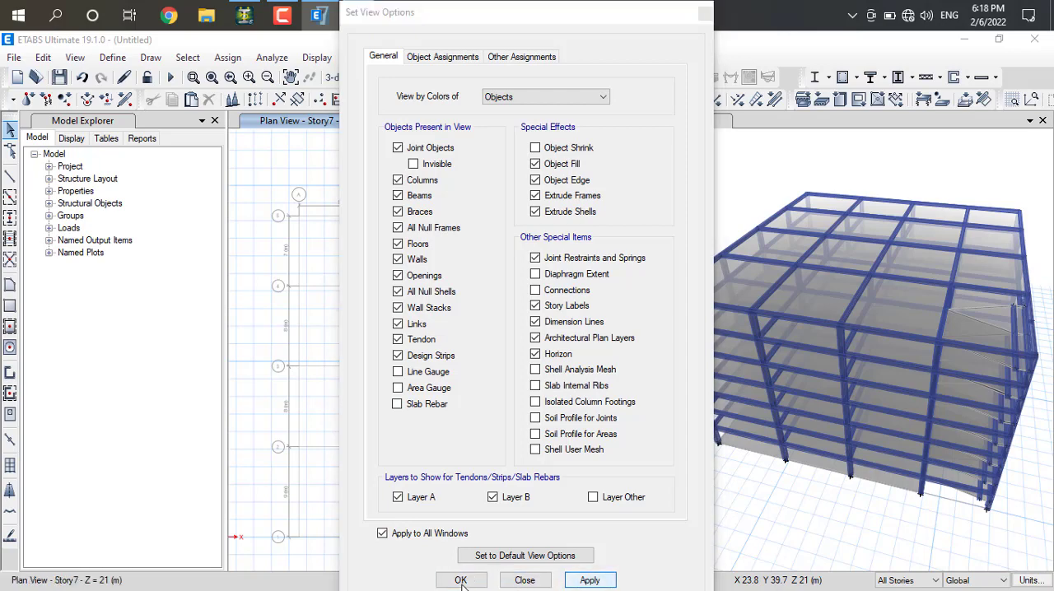
pyautogui.click(507, 581)
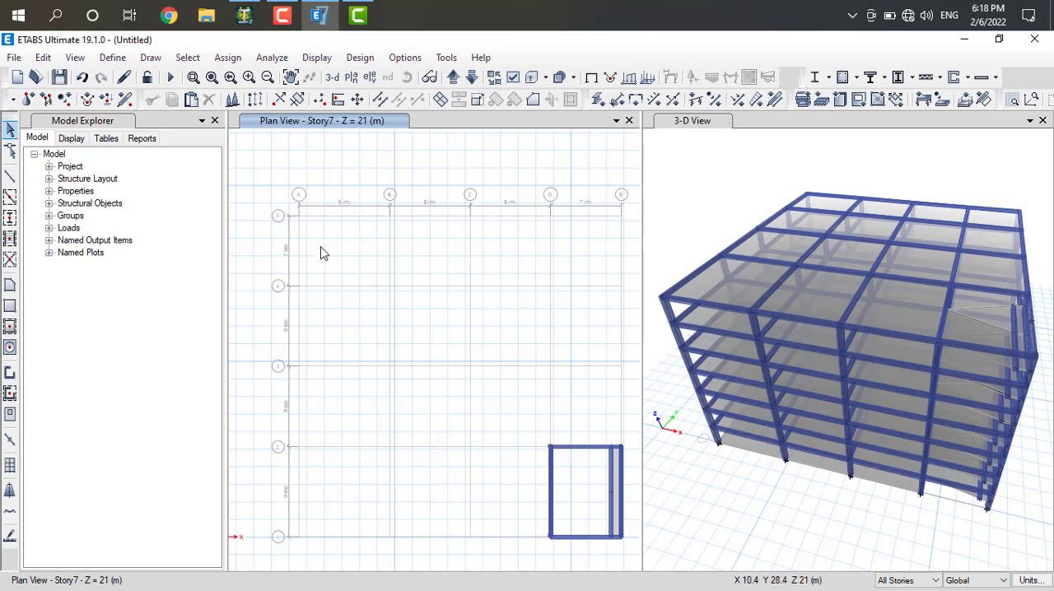
# Window-select everything across the Story7 plan grid, then clear the selection
pyautogui.moveTo(244, 186); pyautogui.dragTo(628, 566)
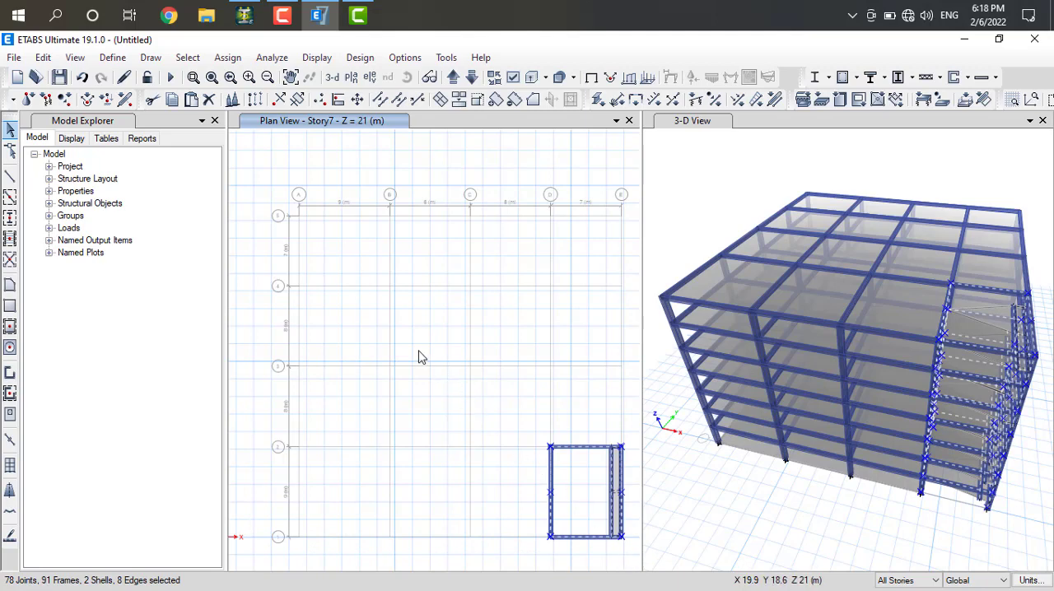
pyautogui.press('Escape')
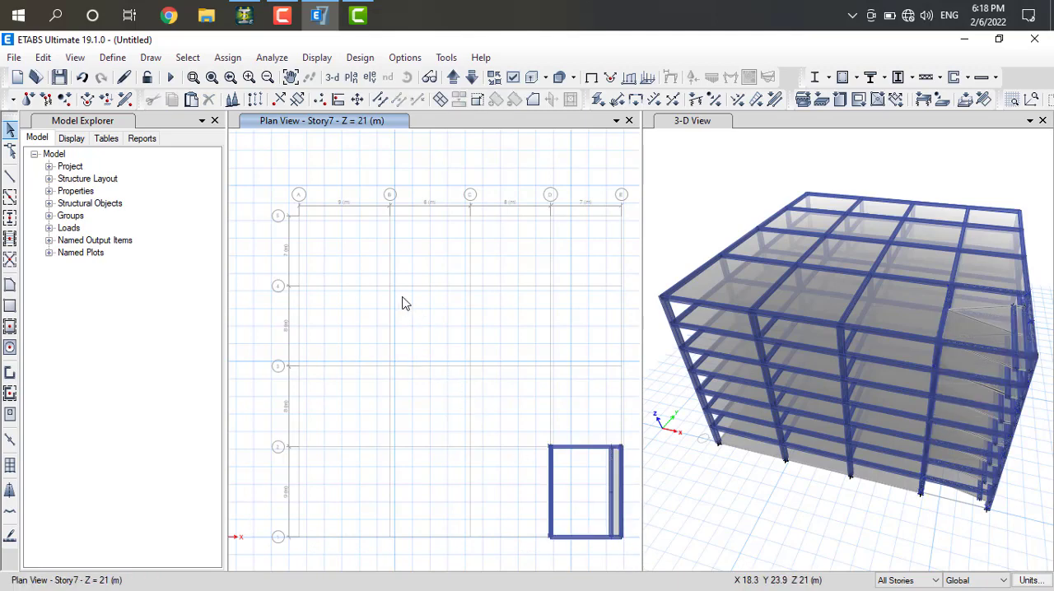
# Turn off object fill, extruded frames and extruded shells in the Story7 plan view
pyautogui.moveTo(289, 201); pyautogui.dragTo(624, 441)
pyautogui.click(495, 77)
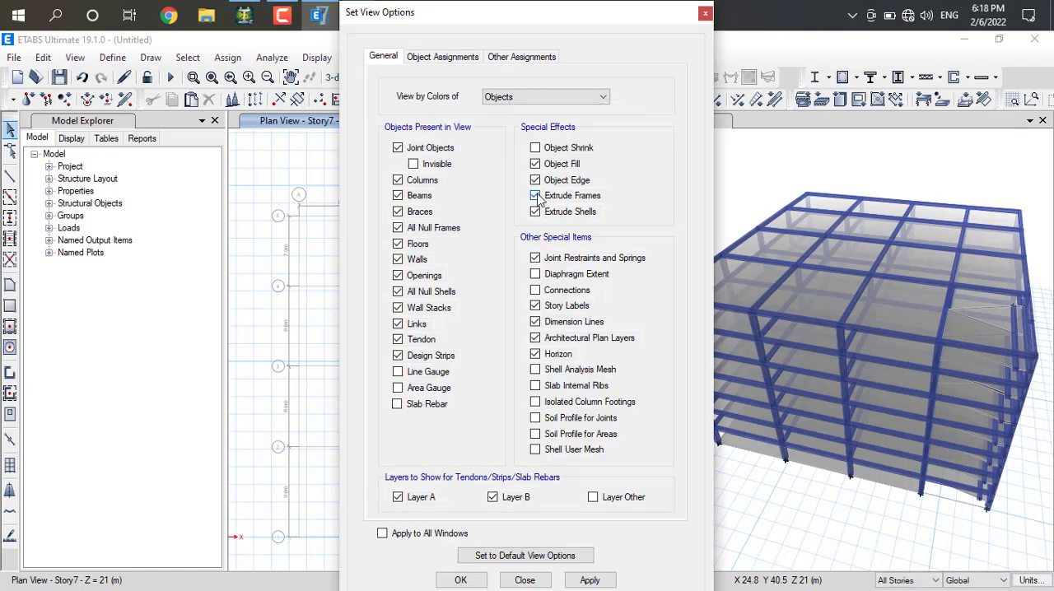
pyautogui.click(536, 196)
pyautogui.click(536, 211)
pyautogui.click(568, 580)
pyautogui.click(461, 580)
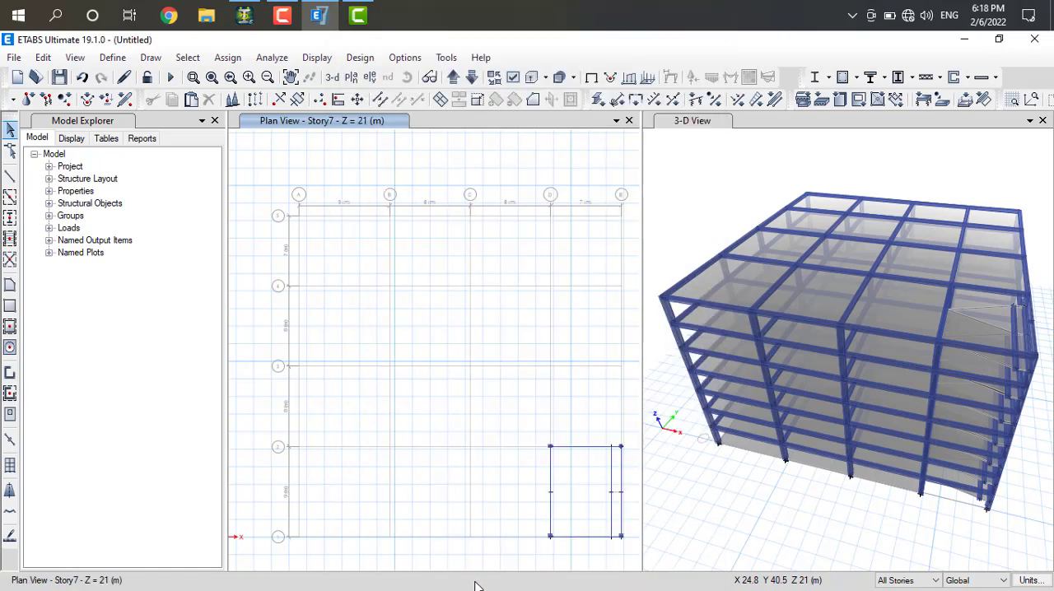
# Turn on object fill, extruded frames and extruded shells for the Story7 plan and apply the view options to all windows
pyautogui.click(513, 76)
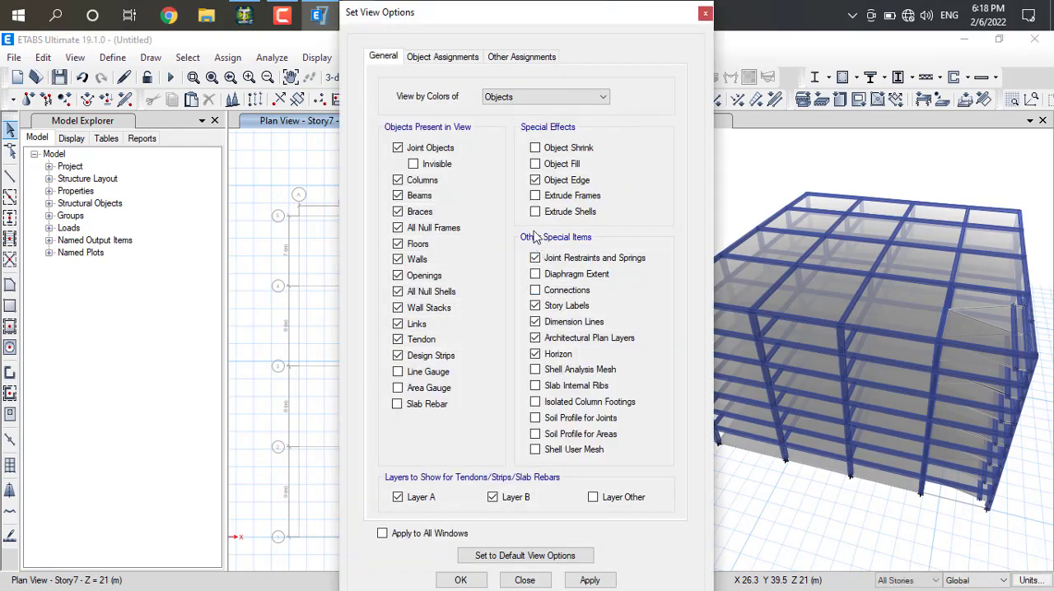
pyautogui.click(536, 164)
pyautogui.click(536, 195)
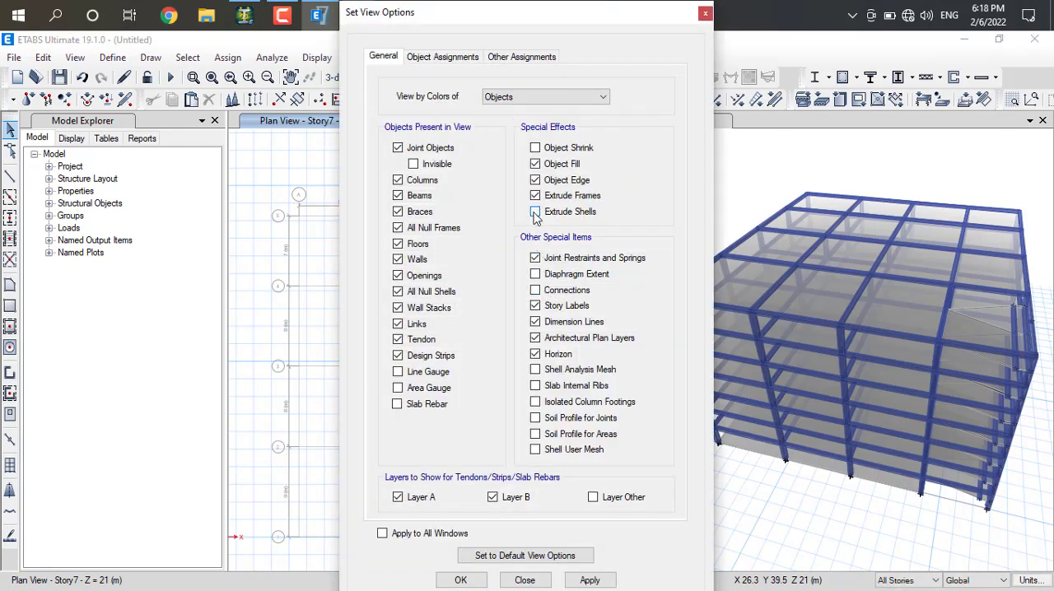
pyautogui.click(536, 212)
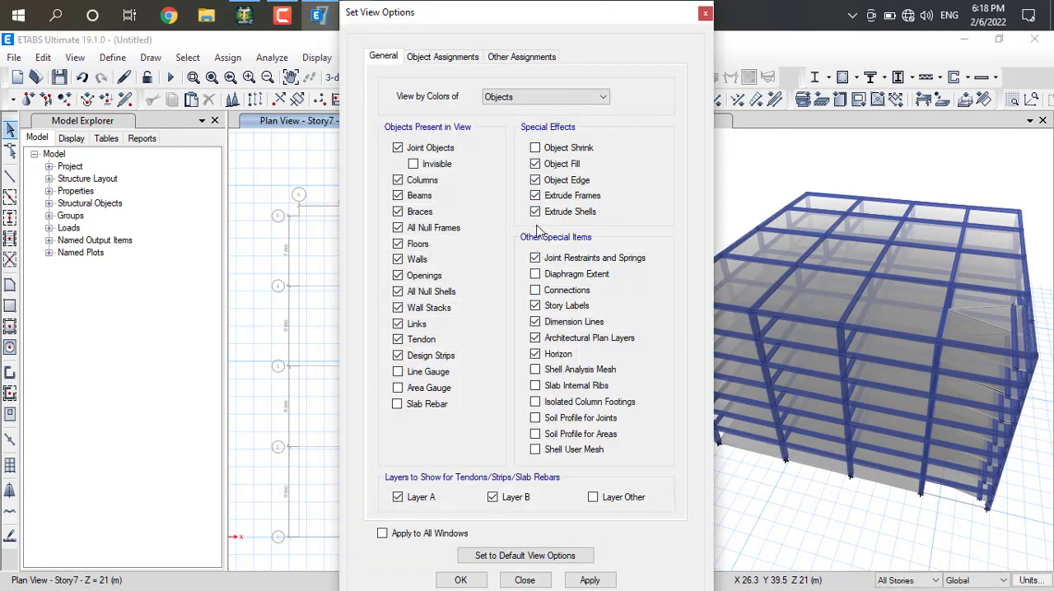
pyautogui.click(382, 534)
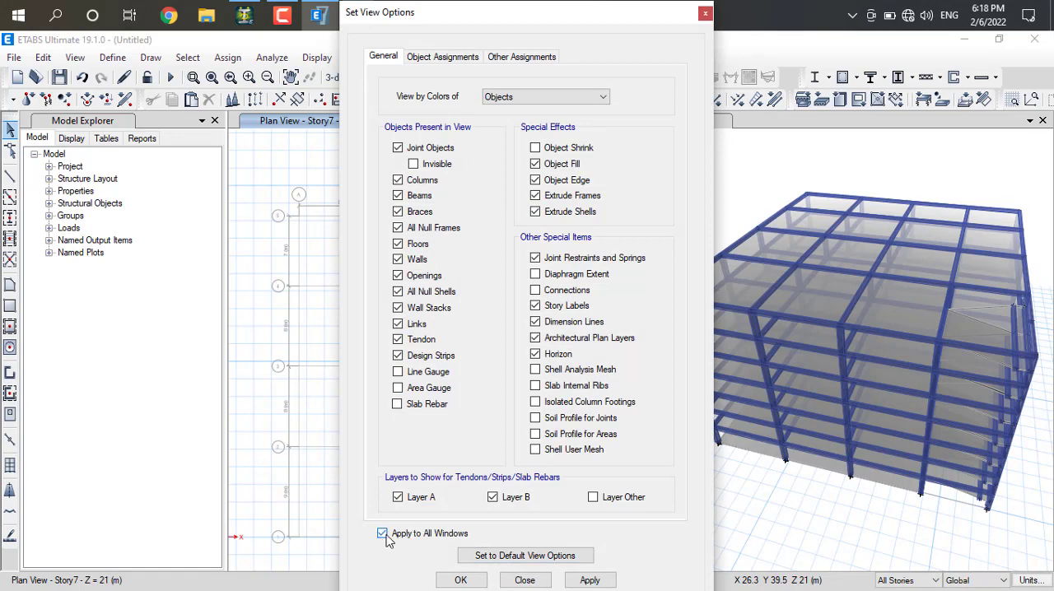
pyautogui.click(613, 582)
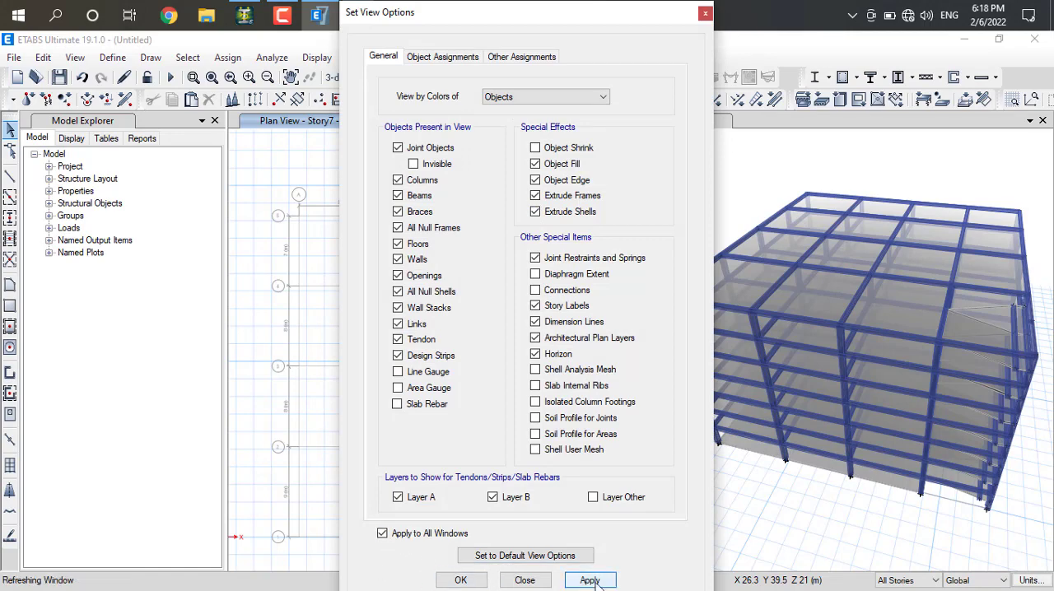
pyautogui.click(462, 581)
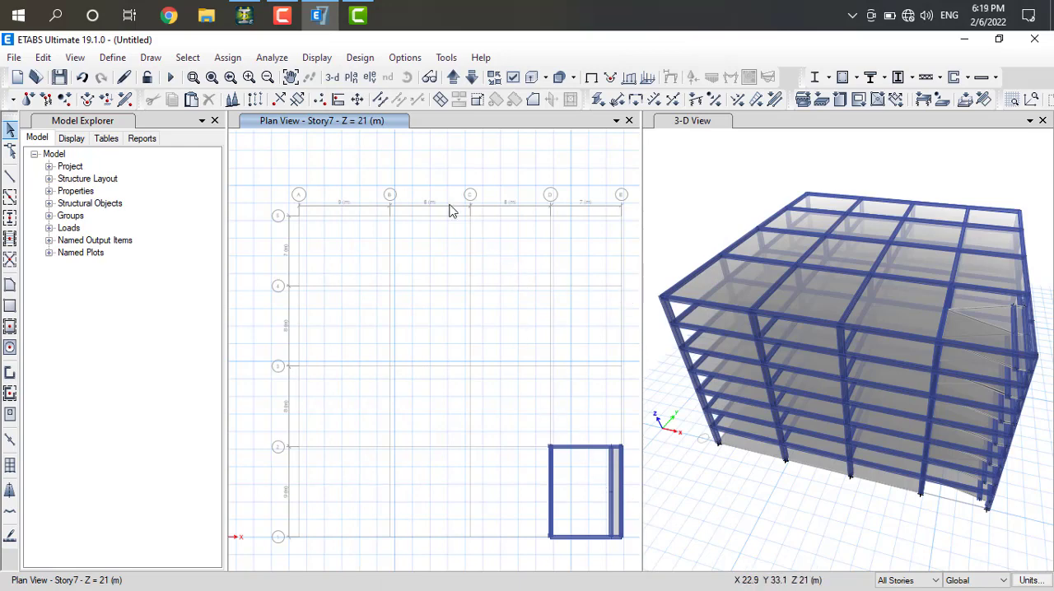
pyautogui.click(512, 76)
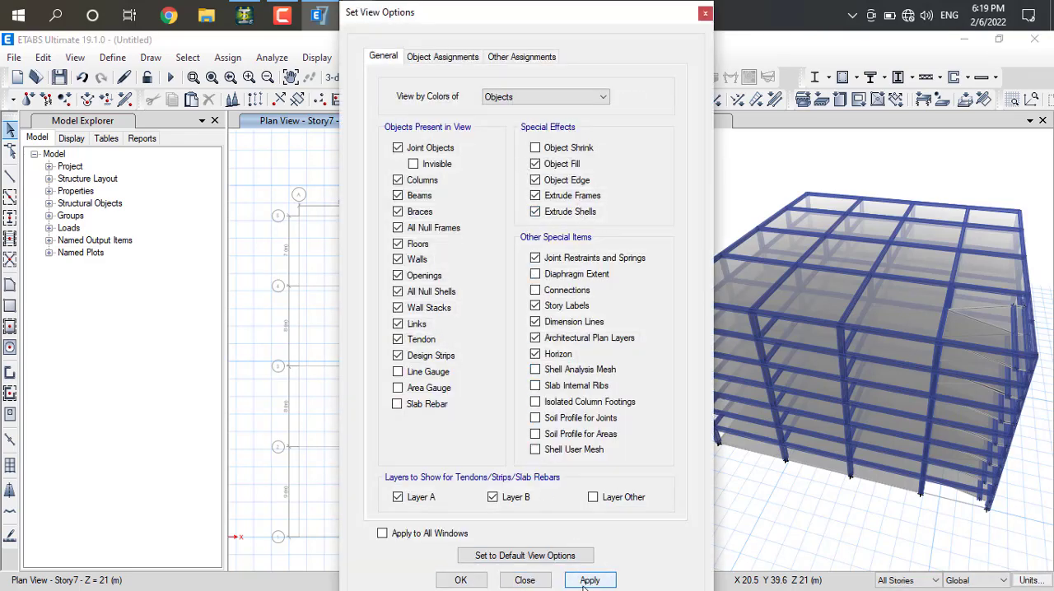
pyautogui.click(524, 580)
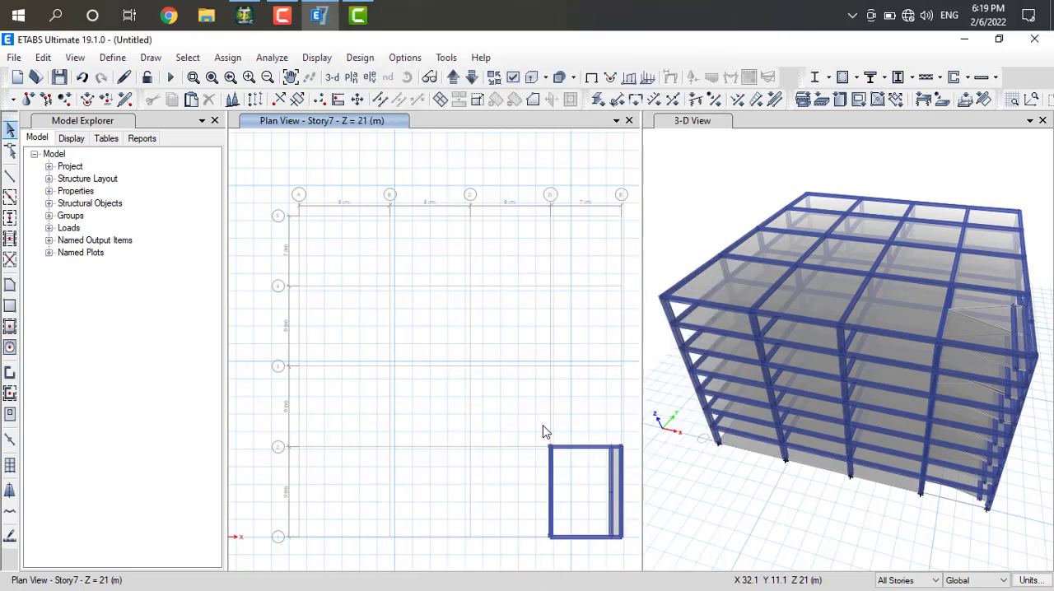